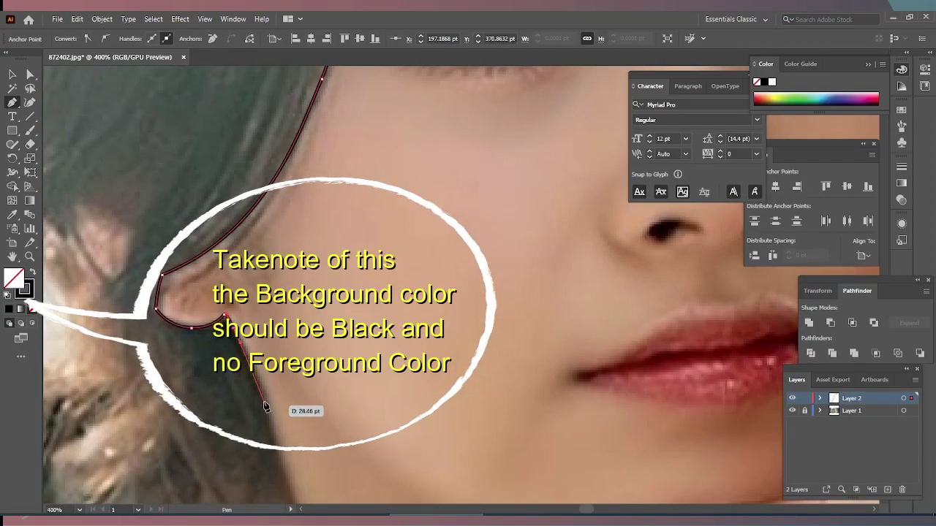
- Pen-trace the hair edge around the face on Layer 2, curving down both sides
key(ctrl+minus)
key(ctrl+minus)
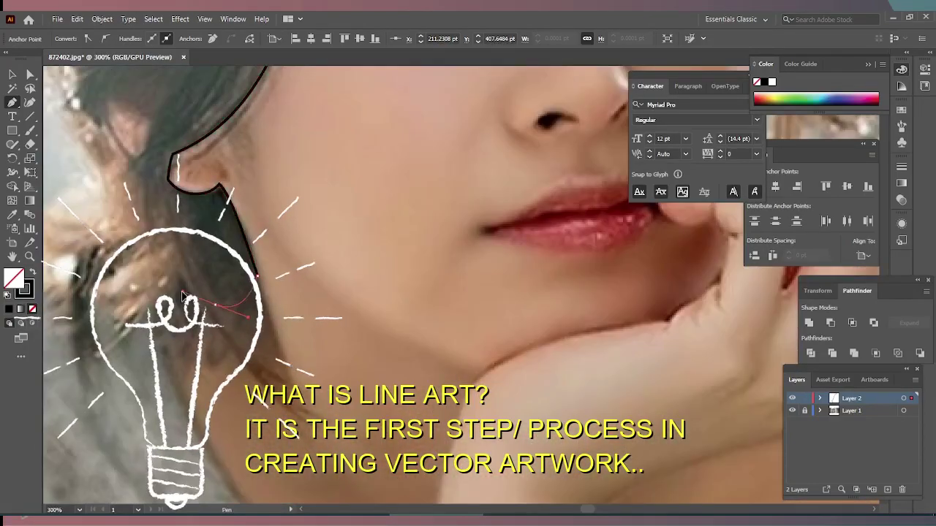
drag(183, 295, 184, 296)
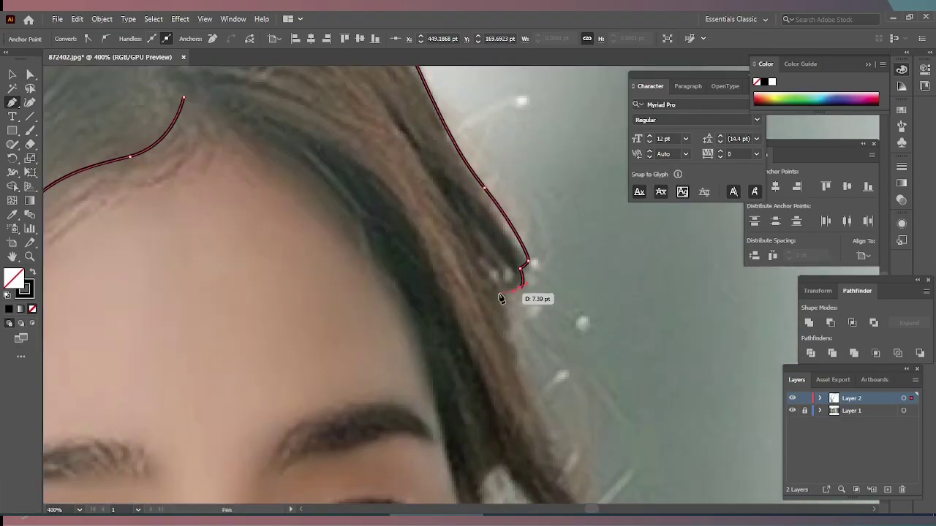
scroll(497, 289, down, 2)
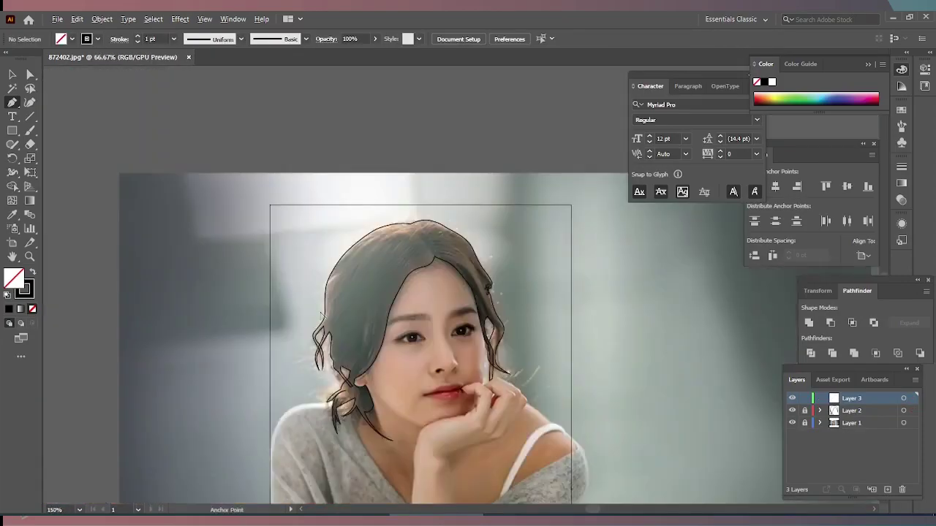
- Draw the first curved strand strokes beside the hair near the ear on Layer 3
scroll(321, 312, up, 2)
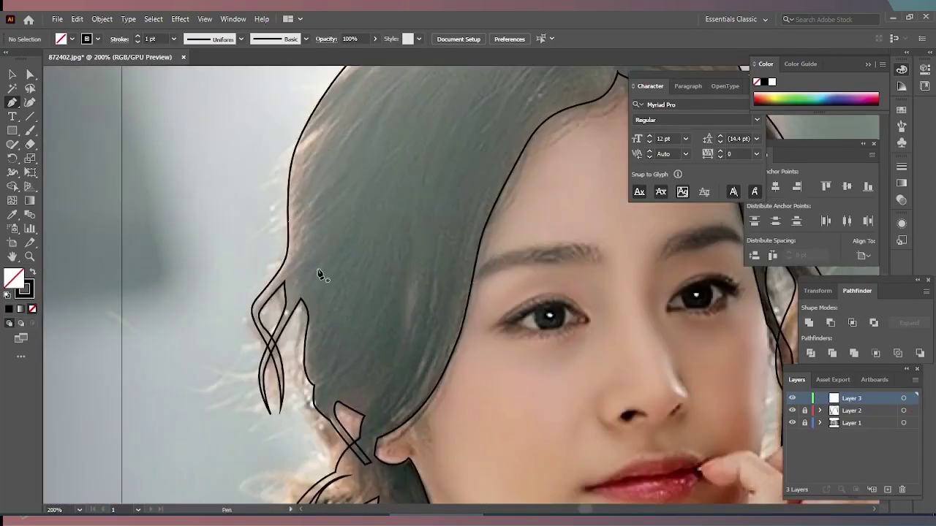
scroll(319, 274, up, 1)
drag(270, 330, 284, 388)
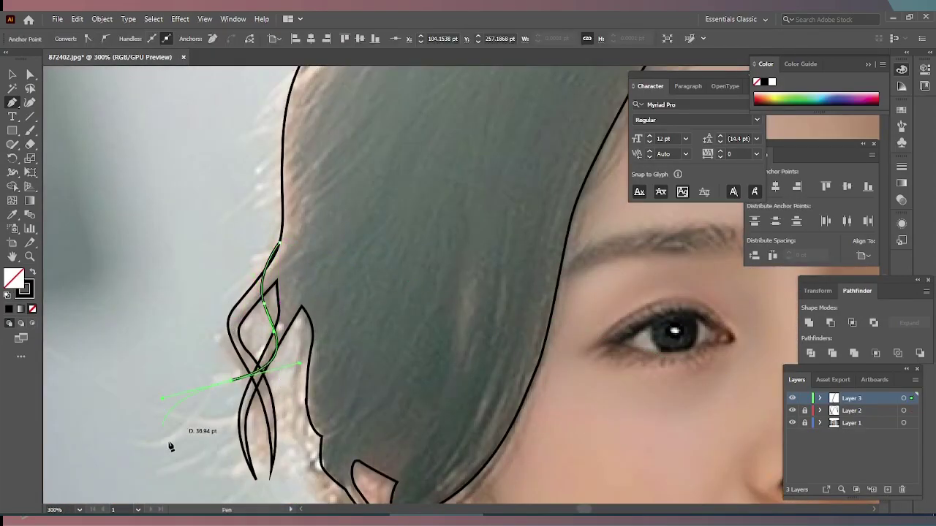
scroll(292, 220, down, 2)
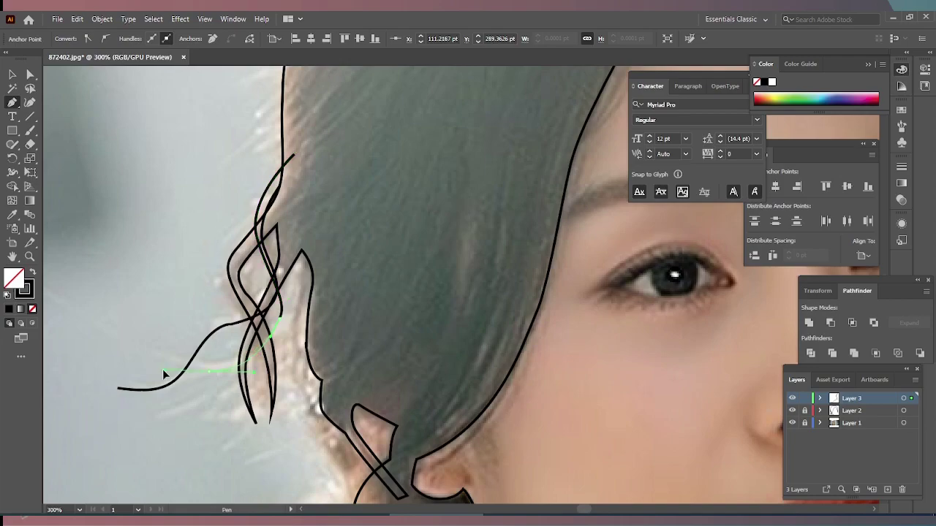
key(Escape)
drag(300, 336, 310, 384)
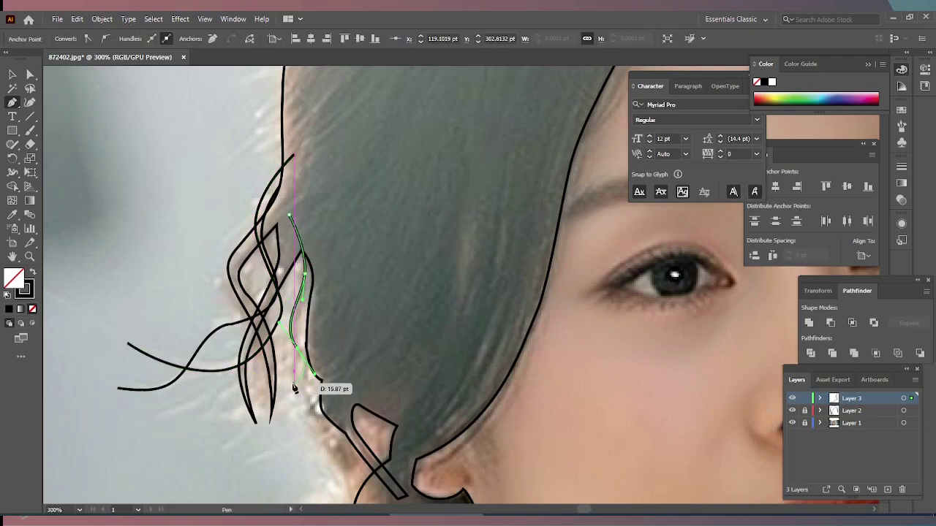
scroll(199, 325, down, 1)
scroll(227, 409, down, 3)
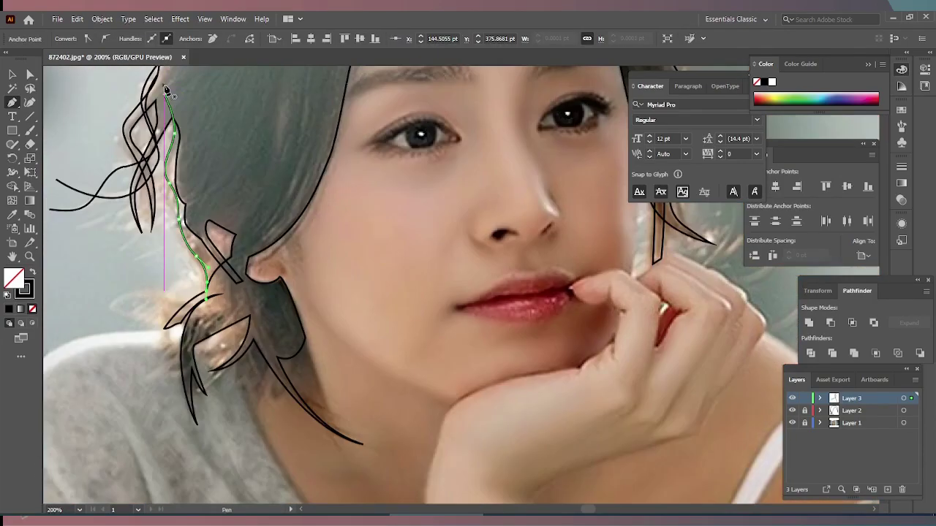
scroll(255, 257, up, 3)
scroll(255, 257, down, 1)
scroll(254, 257, up, 1)
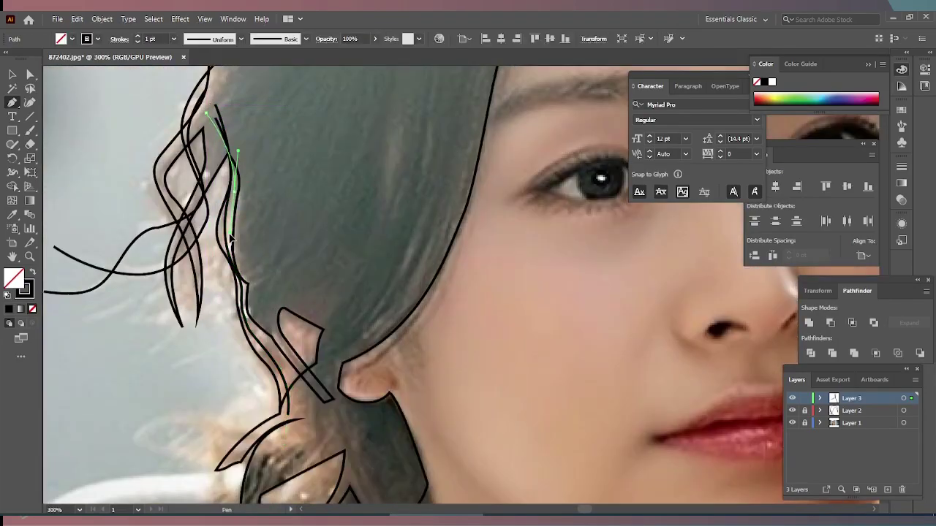
- Extend a strand upward along the hair with a corner point, then end the paths
drag(301, 412, 303, 414)
drag(312, 360, 328, 314)
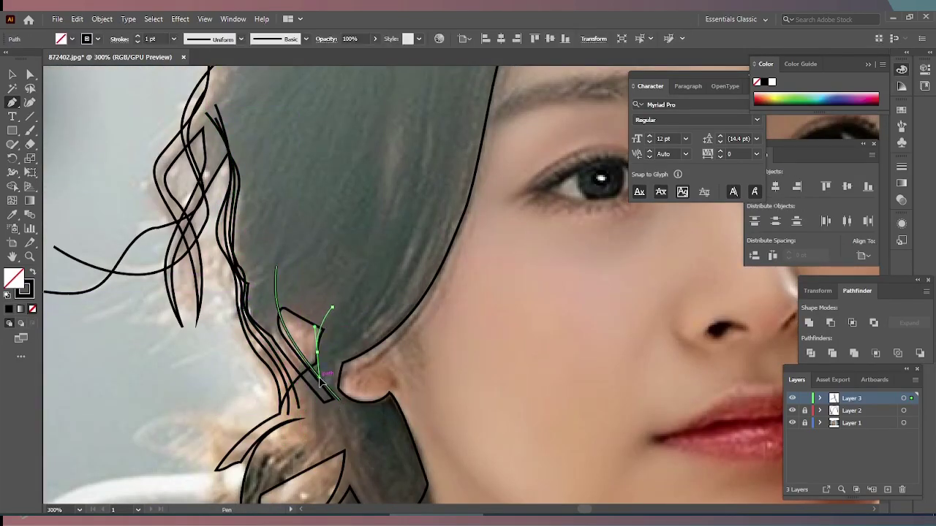
click(331, 308)
scroll(235, 441, down, 1)
drag(268, 394, 274, 400)
scroll(224, 380, down, 2)
scroll(304, 350, down, 3)
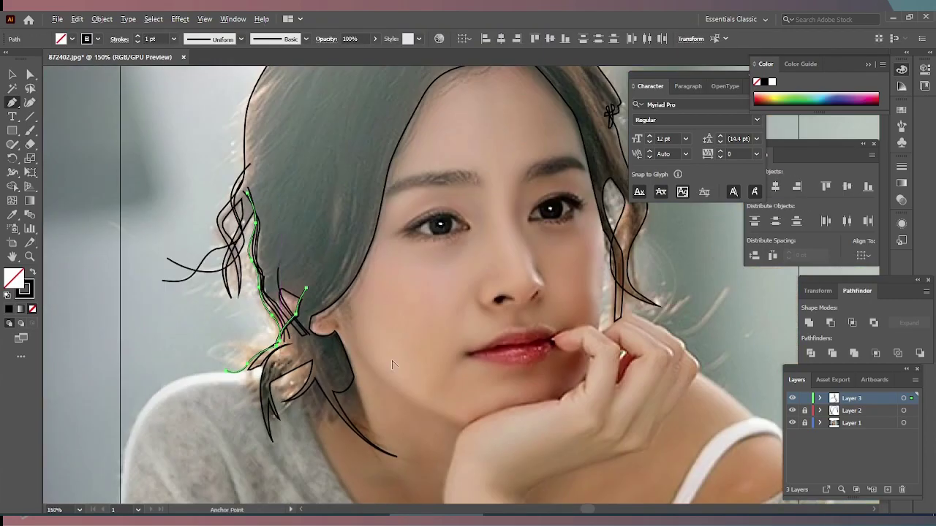
scroll(237, 268, up, 3)
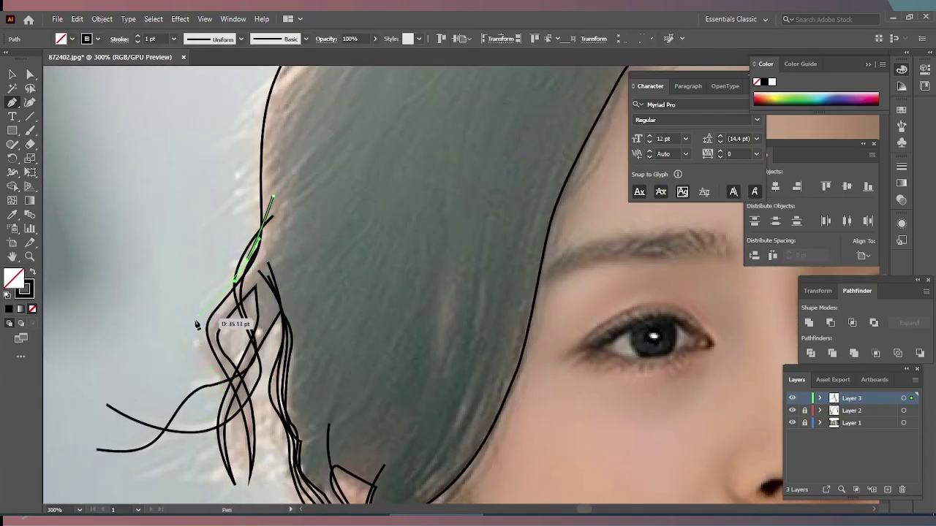
scroll(203, 324, down, 2)
drag(212, 243, 215, 252)
click(209, 371)
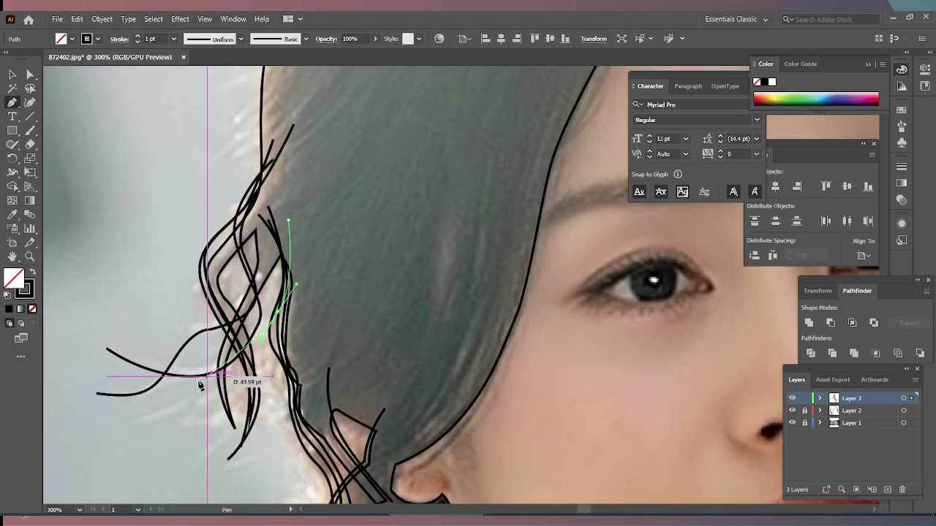
ctrl+click(307, 231)
- Add long curved strands across the hair, from the top down toward the ear
scroll(173, 414, down, 3)
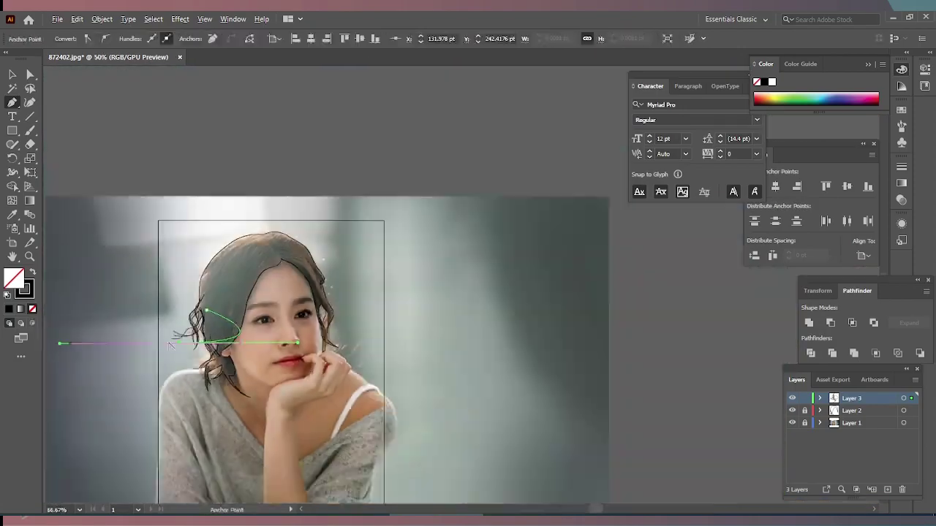
scroll(63, 345, up, 3)
mouse_move(173, 413)
mouse_down()
mouse_move(166, 357)
mouse_move(156, 352)
mouse_up()
drag(341, 99, 290, 248)
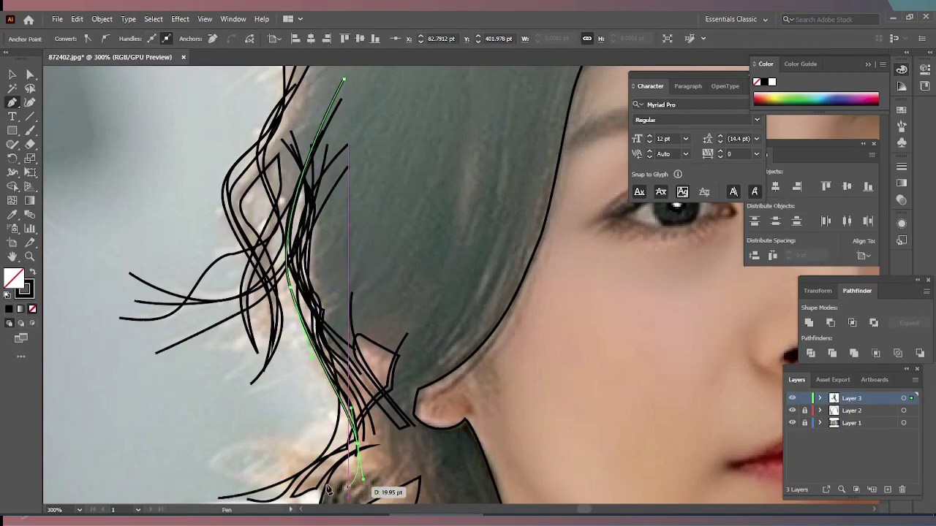
click(312, 109)
mouse_move(231, 356)
mouse_down()
mouse_move(345, 335)
mouse_move(409, 230)
mouse_up()
scroll(257, 354, down, 1)
scroll(307, 344, down, 1)
- Pen-draw an inner corner-point hair shape on Layer 2
click(848, 410)
scroll(407, 140, up, 2)
click(401, 147)
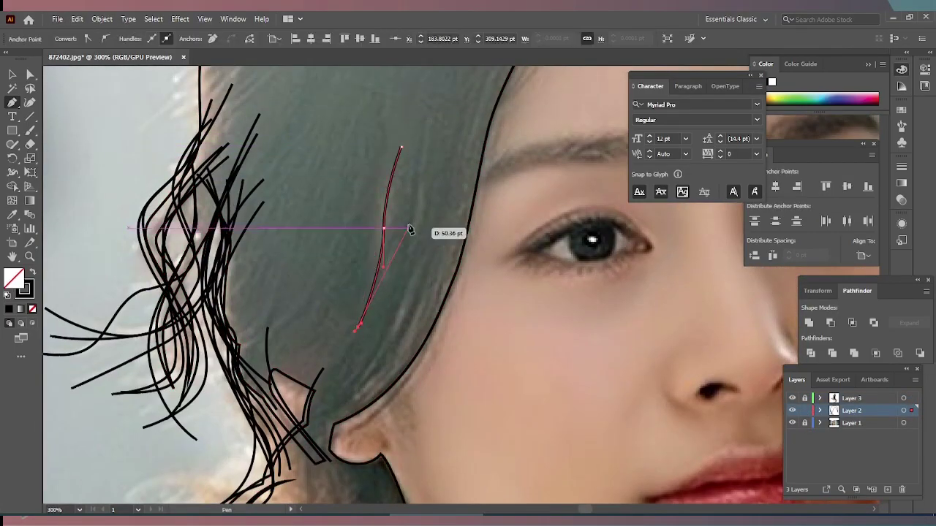
click(400, 180)
click(363, 314)
scroll(448, 269, down, 1)
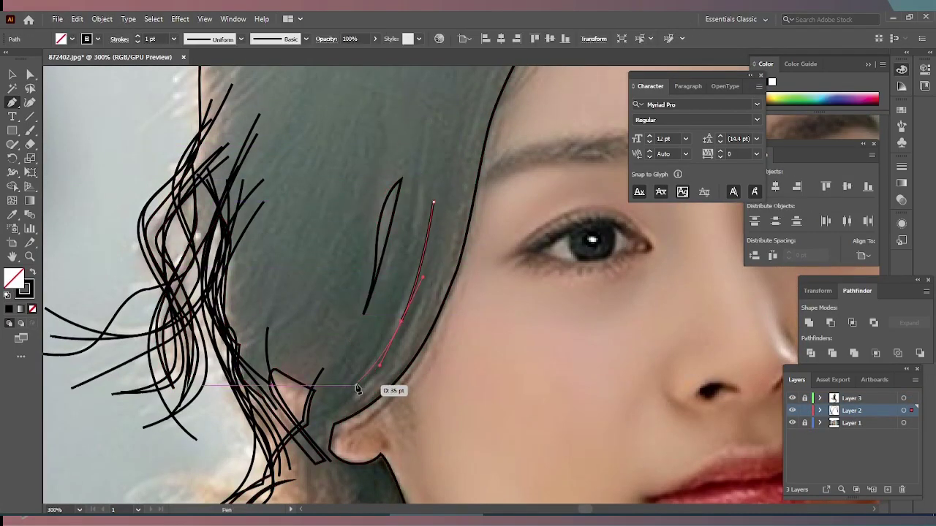
scroll(302, 302, up, 3)
scroll(302, 302, down, 5)
scroll(289, 294, up, 1)
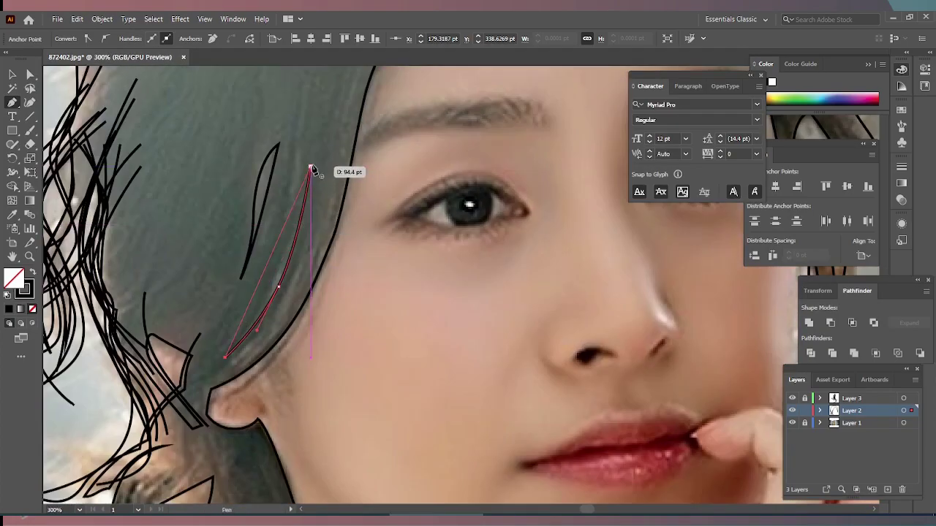
scroll(373, 212, up, 2)
scroll(373, 212, down, 3)
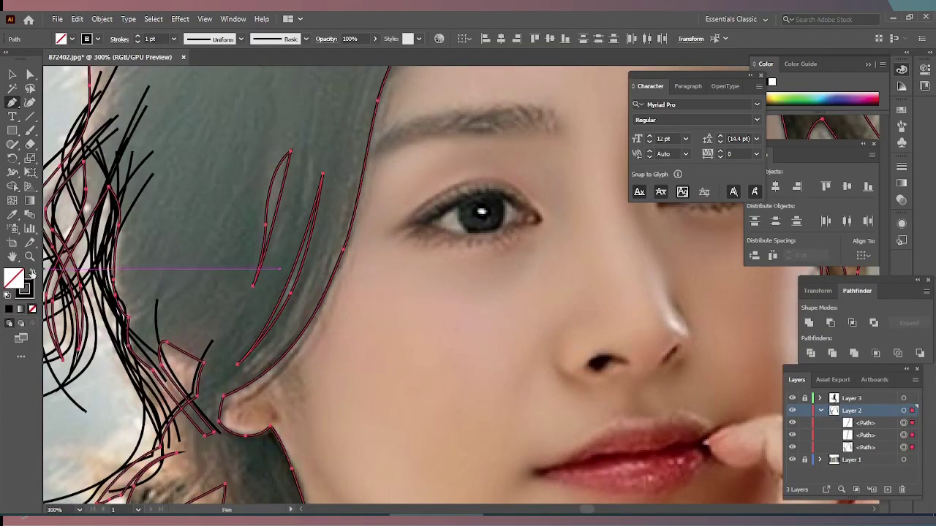
- Fill the hair outline solid black and merge the paths into one silhouette
click(885, 448)
key(shift+x)
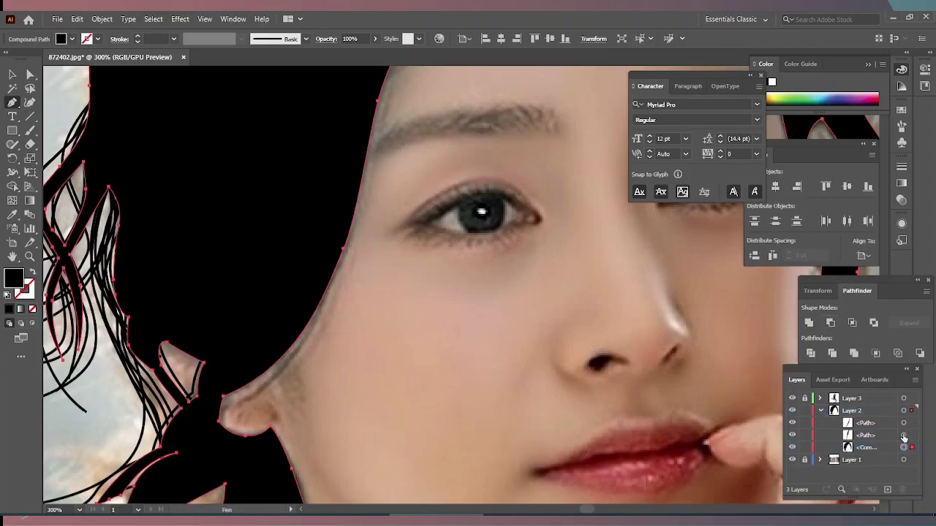
click(834, 353)
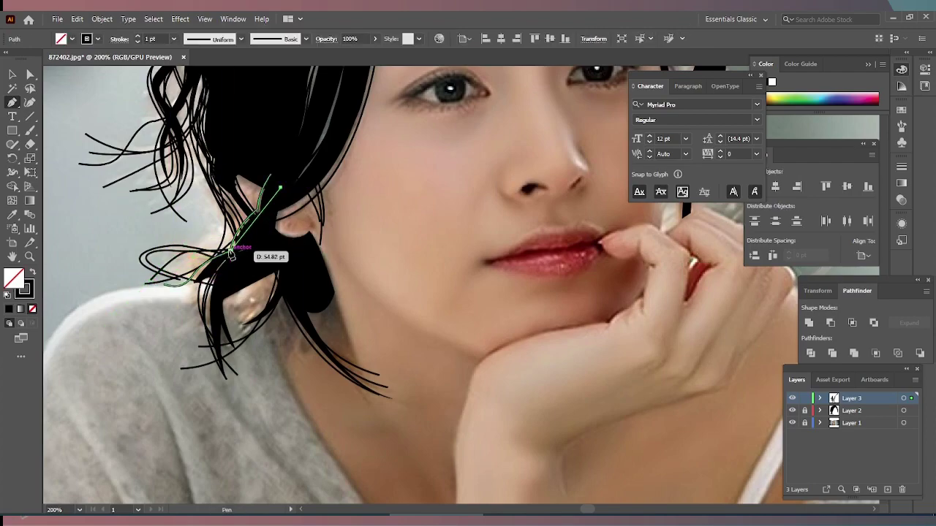
- Draw a curved strand over the hair and toggle Layer 2's visibility to check it
click(229, 188)
click(258, 235)
mouse_move(236, 374)
mouse_down()
mouse_move(196, 257)
mouse_move(212, 303)
mouse_up()
click(792, 410)
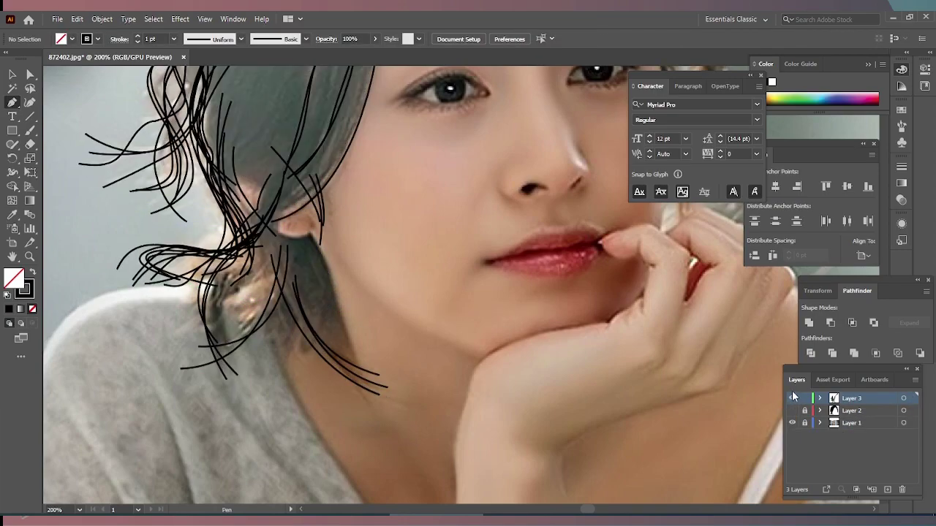
click(792, 410)
- Add long sweeping strands from near the ear down toward the shoulder
click(292, 259)
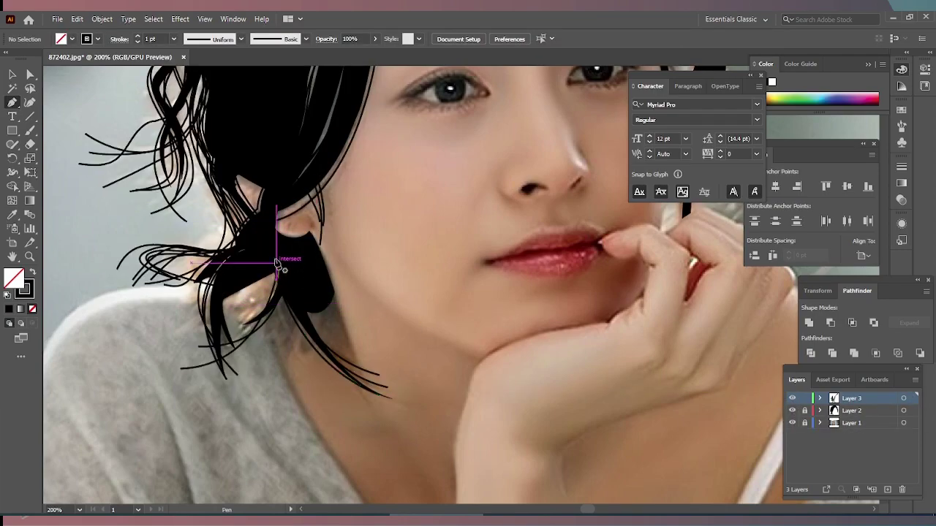
click(225, 284)
click(223, 313)
drag(219, 345, 276, 294)
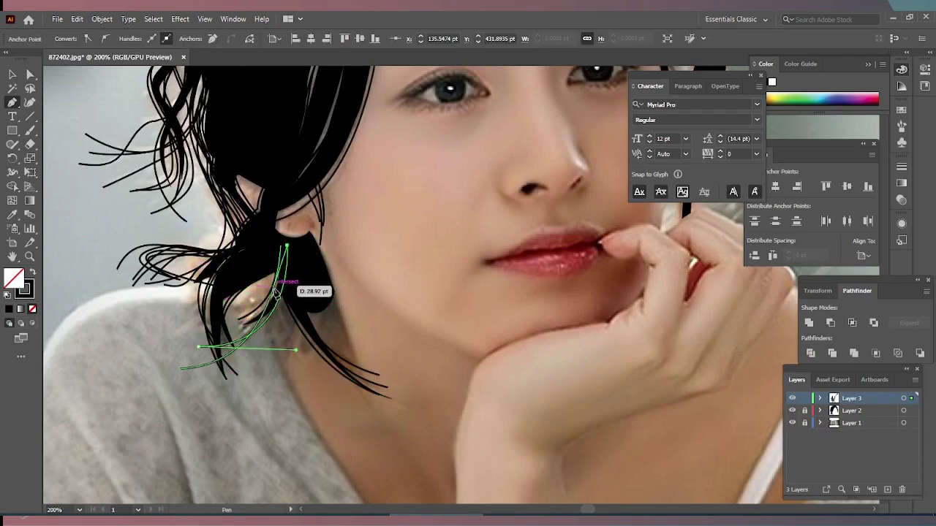
click(280, 241)
drag(388, 398, 307, 338)
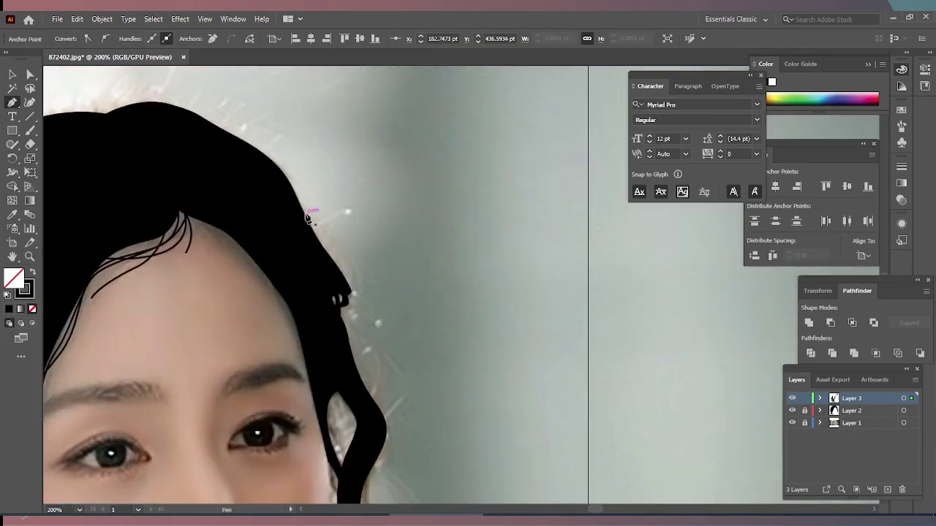
- Draw strands along the top of the hair out to the right hair tip
click(101, 117)
click(170, 105)
click(243, 142)
click(291, 173)
drag(313, 228, 318, 241)
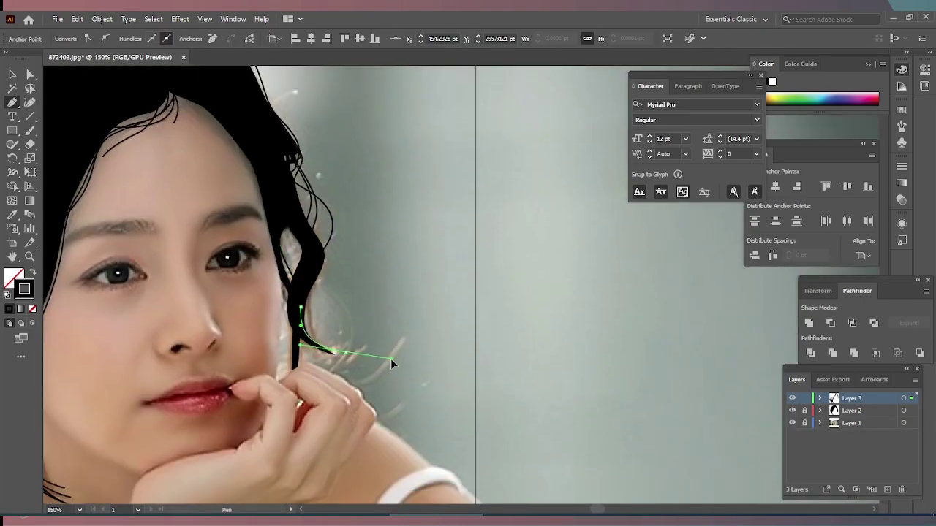
drag(335, 356, 361, 363)
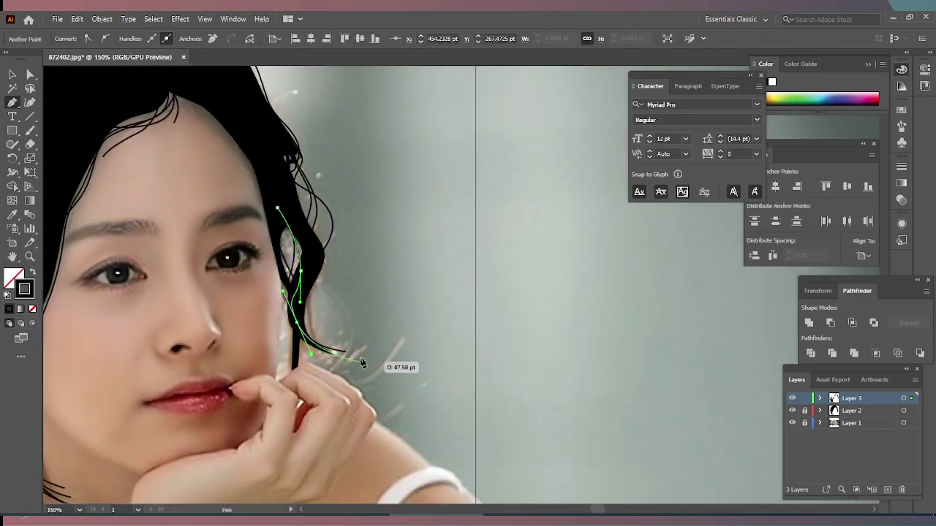
mouse_move(387, 327)
mouse_down()
mouse_move(356, 346)
mouse_move(389, 354)
mouse_up()
click(311, 264)
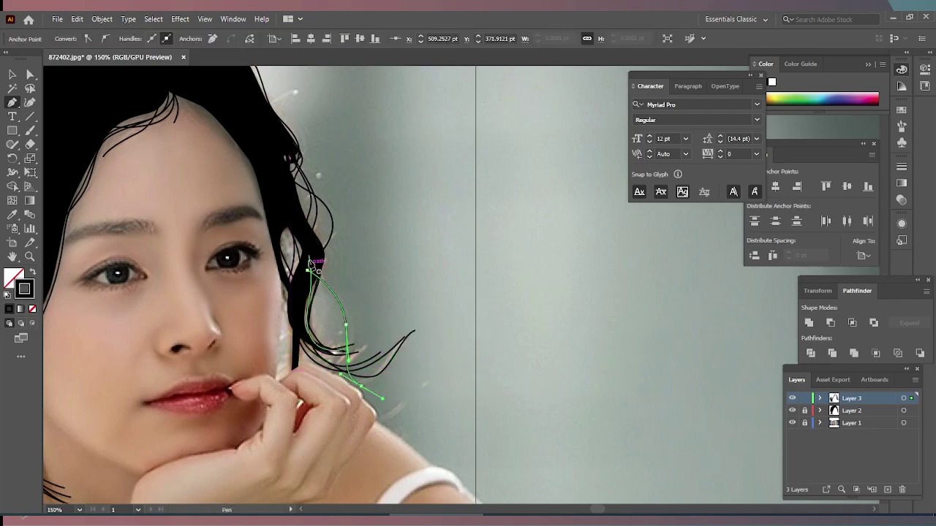
drag(303, 286, 332, 321)
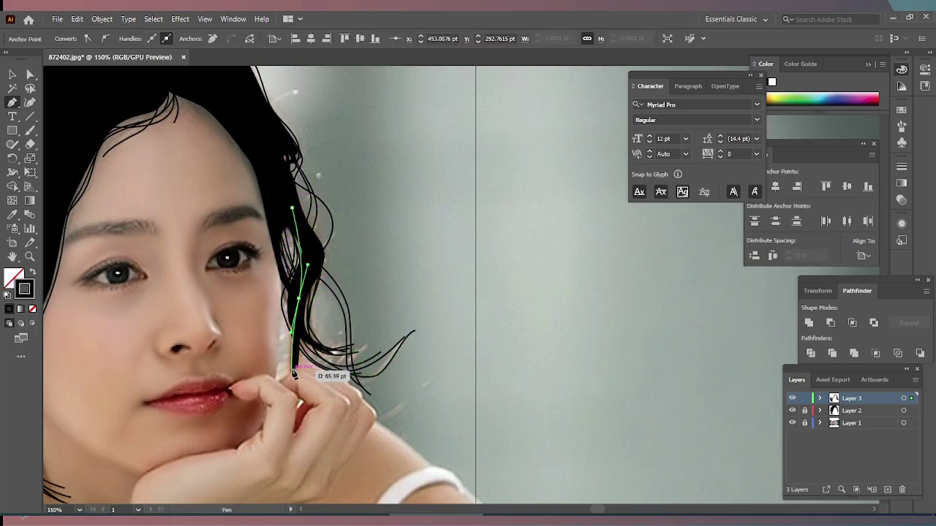
- Trace the curved hair outline along the crown, undoing and redoing the last segment
key(ctrl+0)
scroll(272, 151, up, 3)
key(ctrl+0)
scroll(271, 151, up, 3)
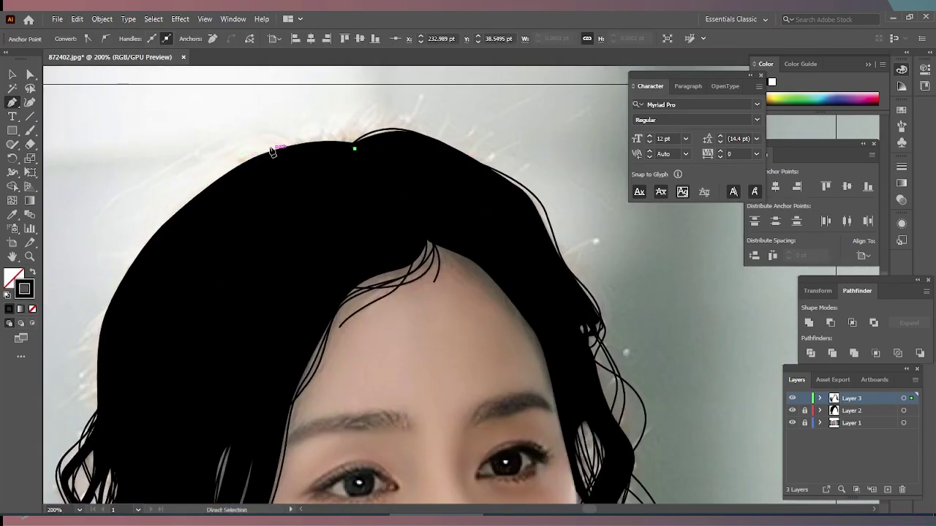
drag(269, 147, 232, 165)
scroll(103, 440, down, 2)
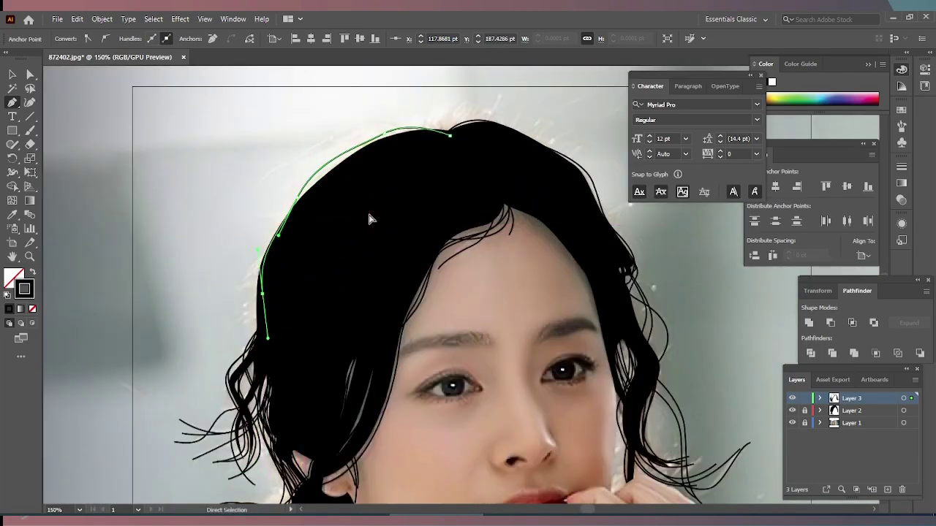
drag(344, 150, 386, 141)
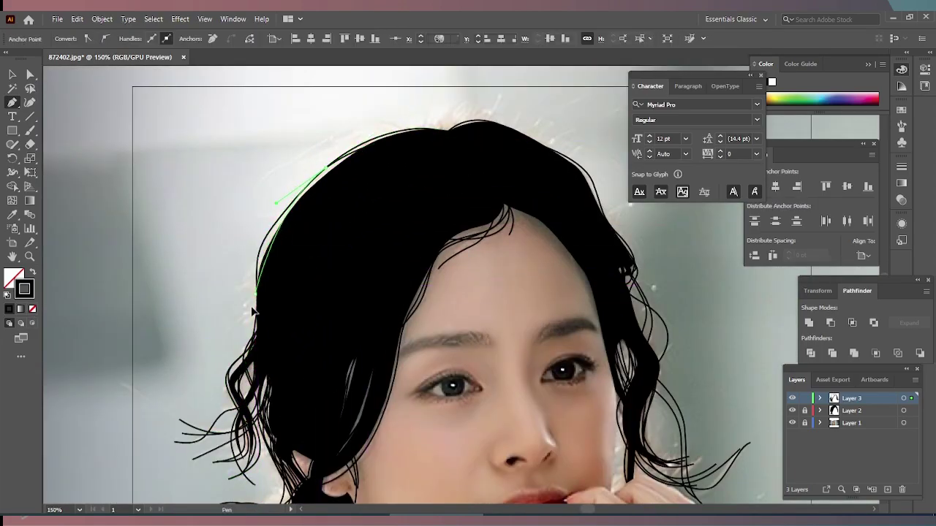
drag(250, 277, 338, 184)
click(348, 173)
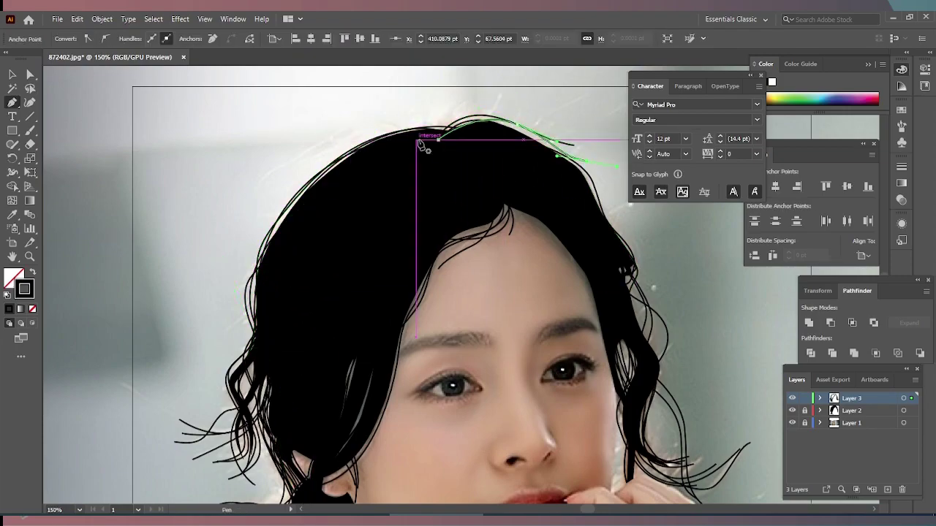
key(ctrl+z)
key(ctrl+shift+z)
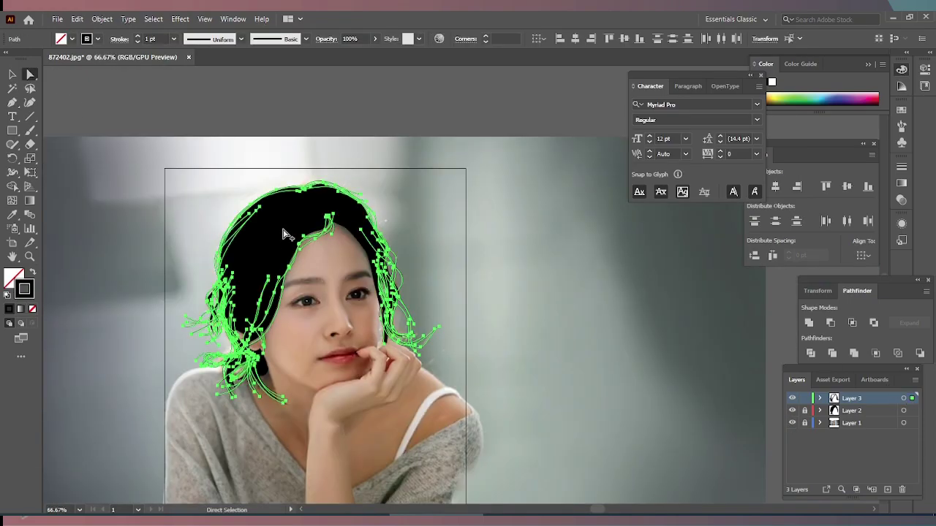
- Select all the hair strokes and zoom out to view the whole photo
click(212, 39)
key(ctrl+minus)
key(ctrl+minus)
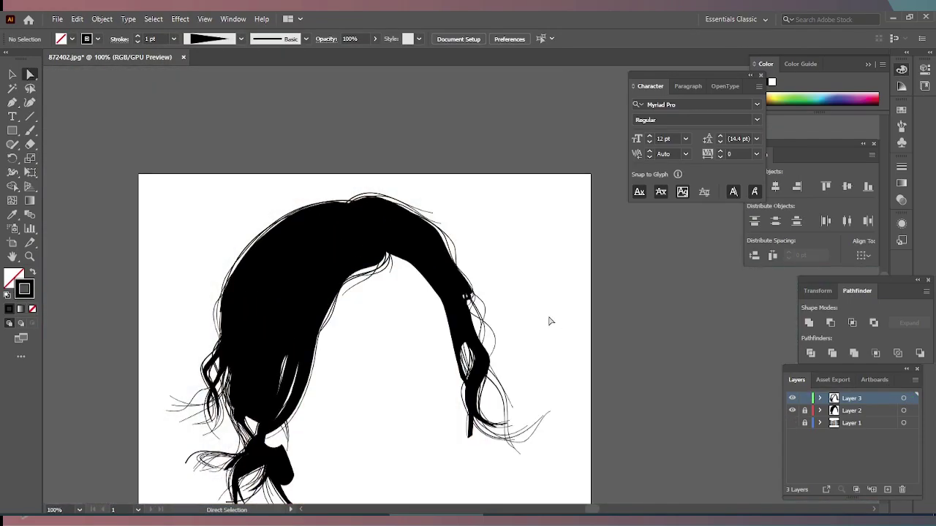
key(ctrl+minus)
key(ctrl+minus)
key(ctrl+1)
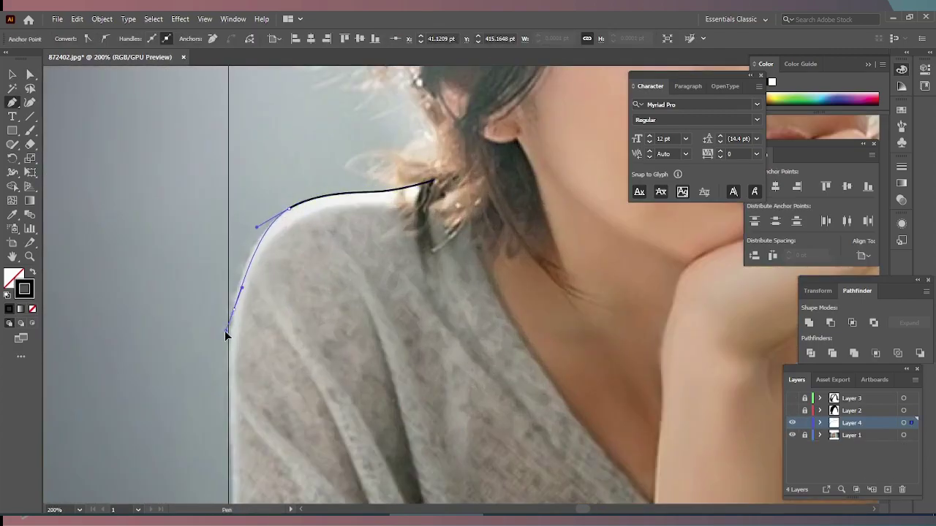
- Finish the shoulder outline at the bottom edge and set its stroke to 2 pt
scroll(224, 330, down, 3)
drag(228, 291, 232, 309)
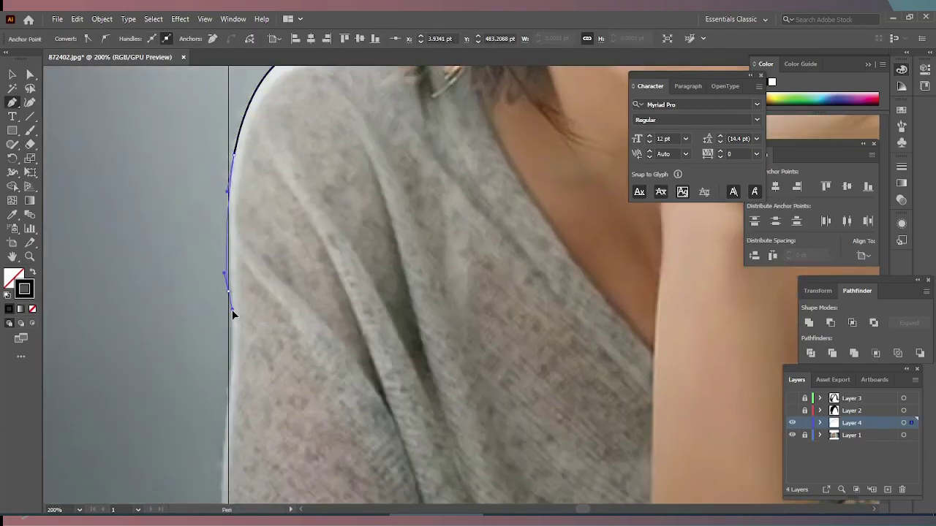
scroll(231, 281, down, 3)
scroll(224, 416, down, 3)
click(225, 416)
key(ctrl+minus)
key(ctrl+minus)
key(ctrl+minus)
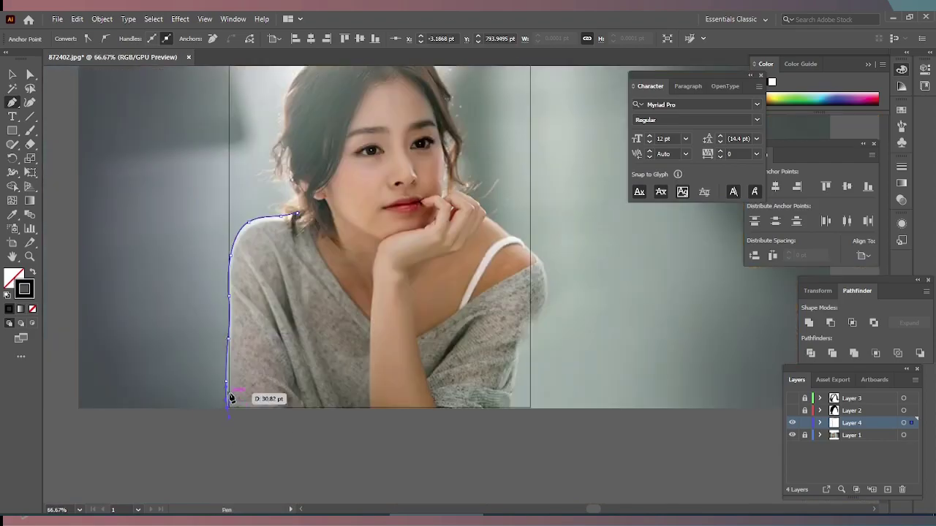
text(2)
key(Return)
key(ctrl+plus)
key(ctrl+plus)
key(ctrl+plus)
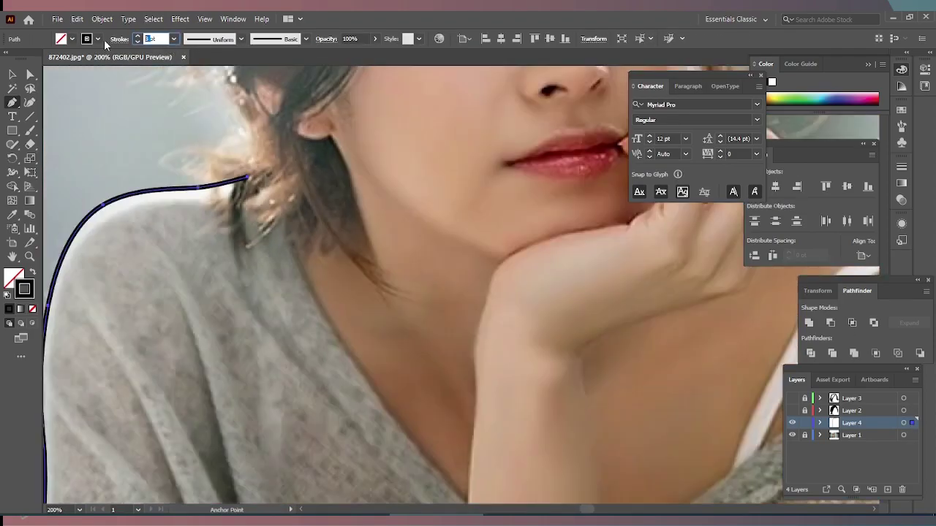
- Trace the jawline curving toward the chin
scroll(309, 410, down, 3)
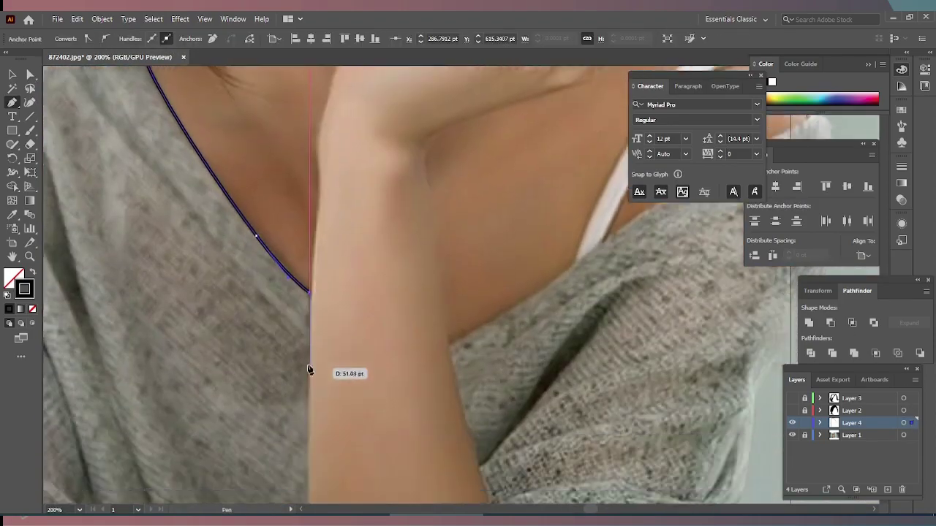
key(ctrl+plus)
scroll(149, 307, down, 3)
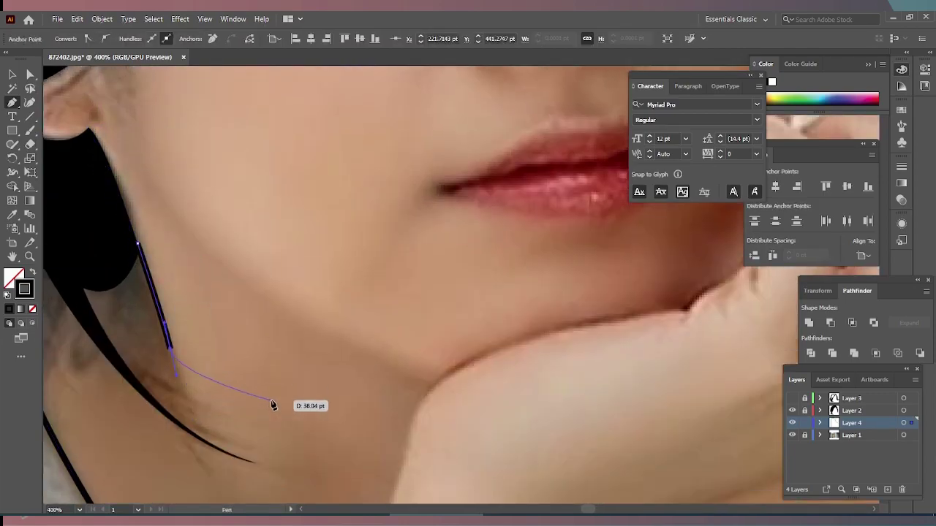
scroll(188, 230, up, 3)
click(250, 359)
scroll(290, 478, down, 3)
scroll(246, 460, up, 5)
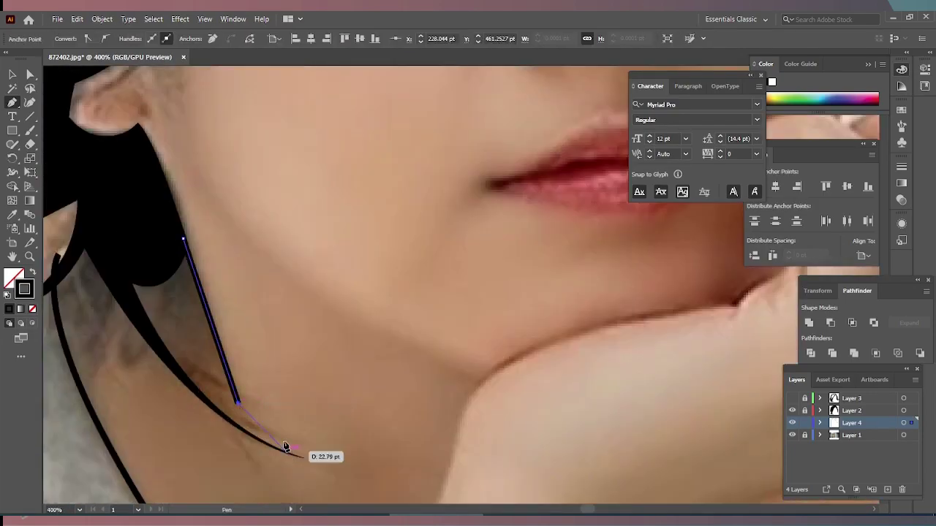
drag(283, 439, 282, 439)
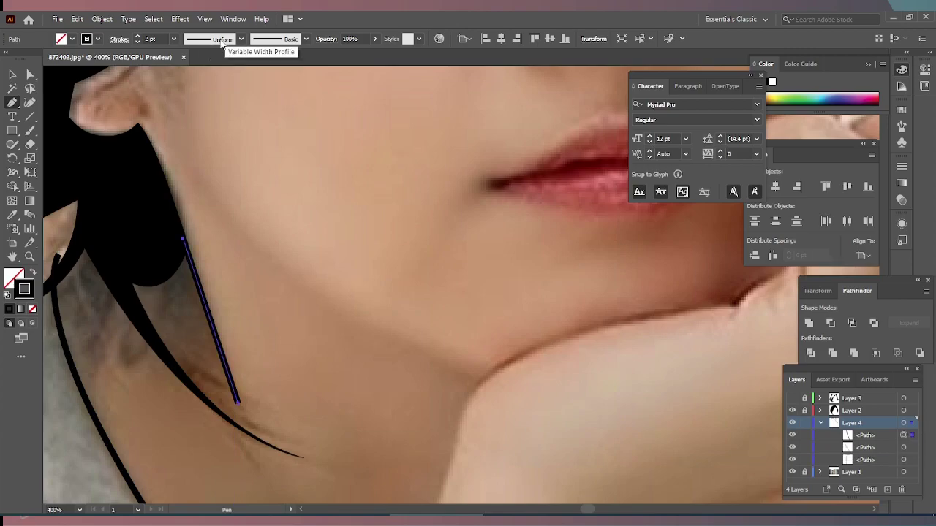
scroll(293, 293, down, 5)
scroll(410, 220, up, 8)
- Outline the finger edge near the lips, anchoring at the lip corner
click(307, 123)
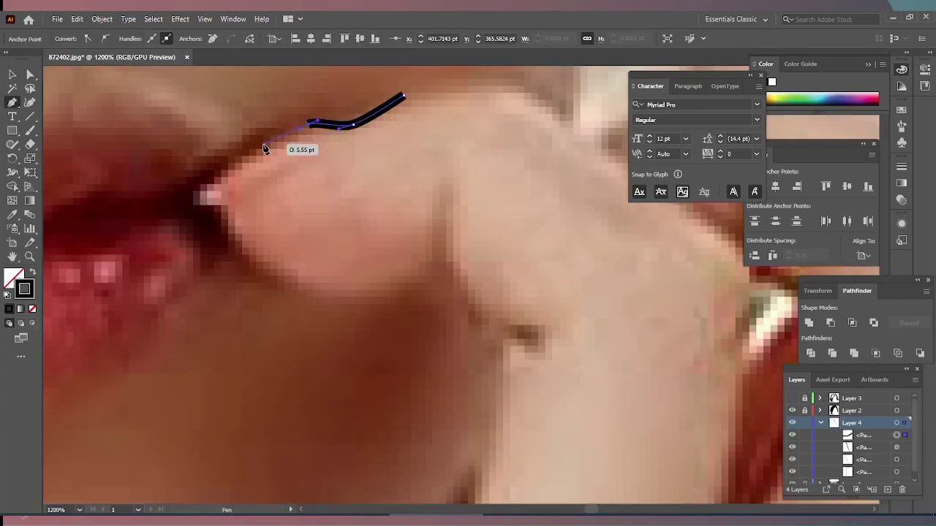
scroll(264, 149, down, 5)
scroll(365, 182, up, 5)
click(367, 184)
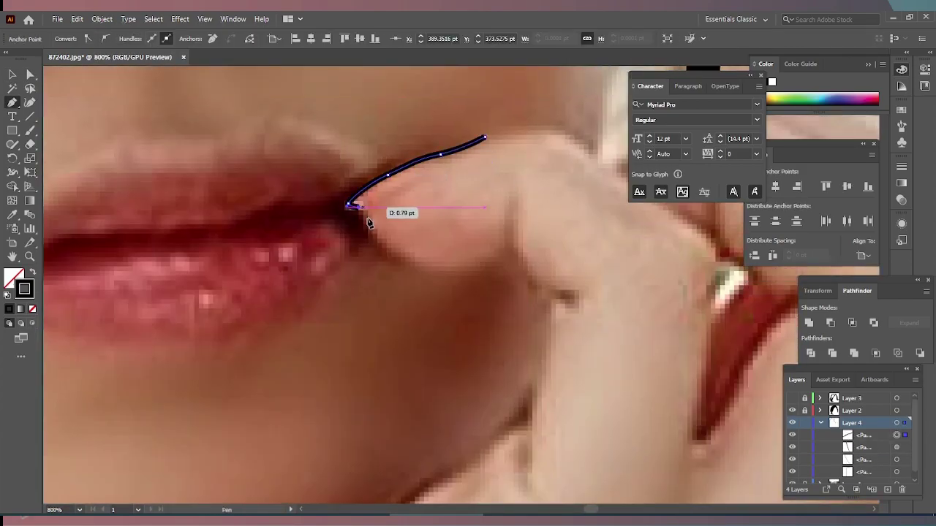
scroll(560, 307, down, 2)
scroll(548, 293, down, 2)
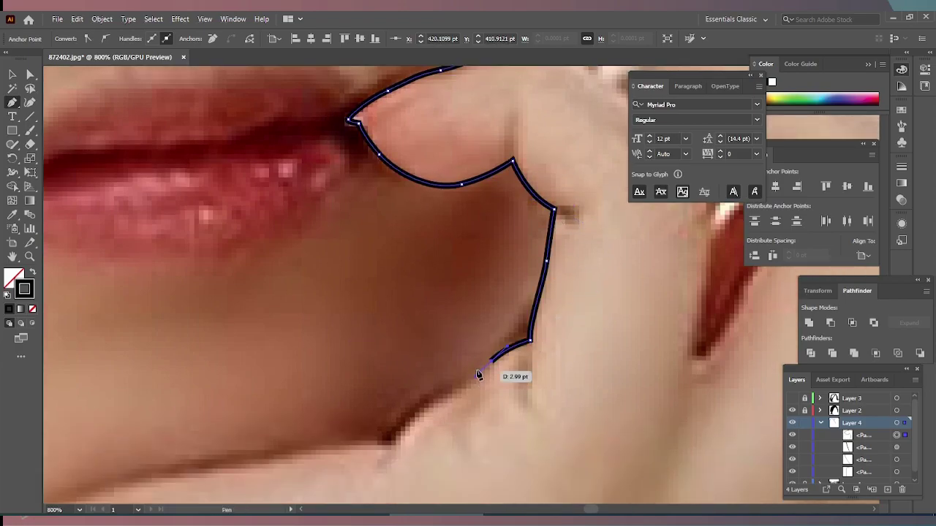
scroll(477, 375, down, 3)
- Continue the outline under the chin and down the forearm to the bottom edge
click(429, 376)
scroll(351, 409, down, 3)
scroll(293, 413, up, 4)
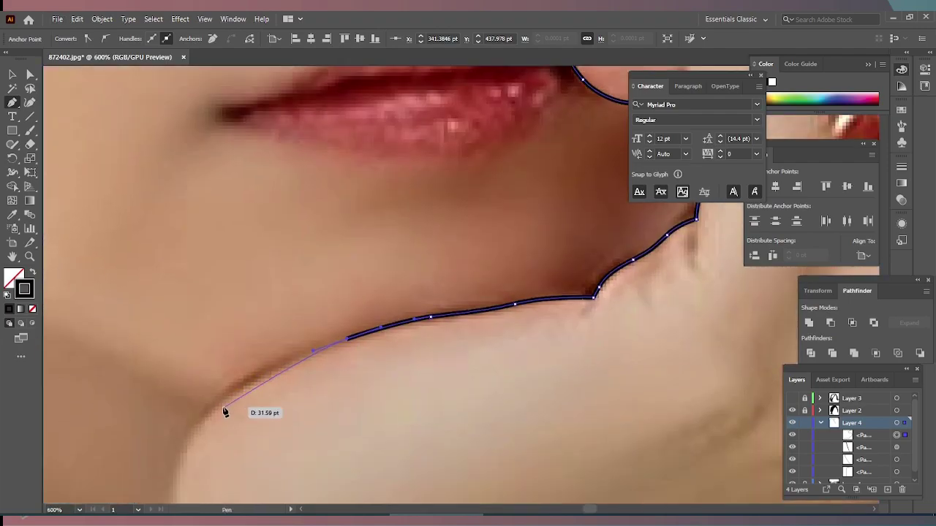
scroll(242, 388, down, 3)
scroll(242, 330, up, 4)
scroll(242, 330, down, 2)
click(228, 398)
scroll(223, 376, up, 2)
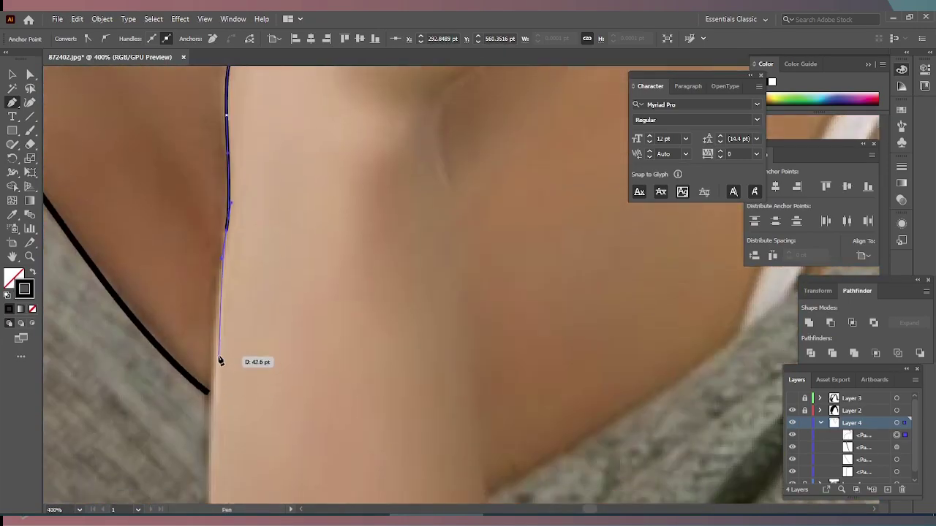
scroll(220, 360, down, 2)
scroll(209, 439, down, 3)
scroll(249, 284, up, 2)
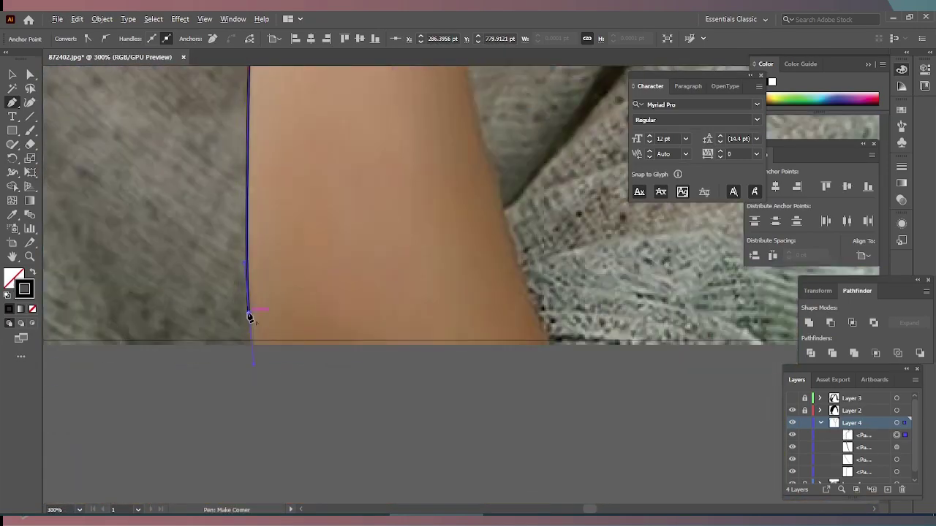
scroll(248, 316, down, 5)
- Deselect the finished outline, zoom in on the hand, and trace a curved finger edge with the Pen
key(a)
scroll(376, 298, up, 2)
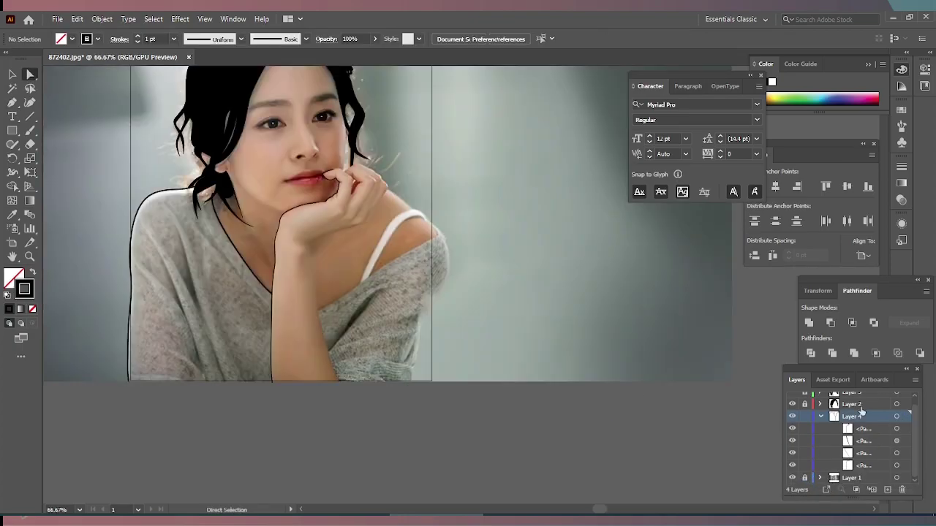
key(p)
scroll(333, 186, up, 4)
scroll(333, 186, up, 1)
scroll(332, 186, up, 1)
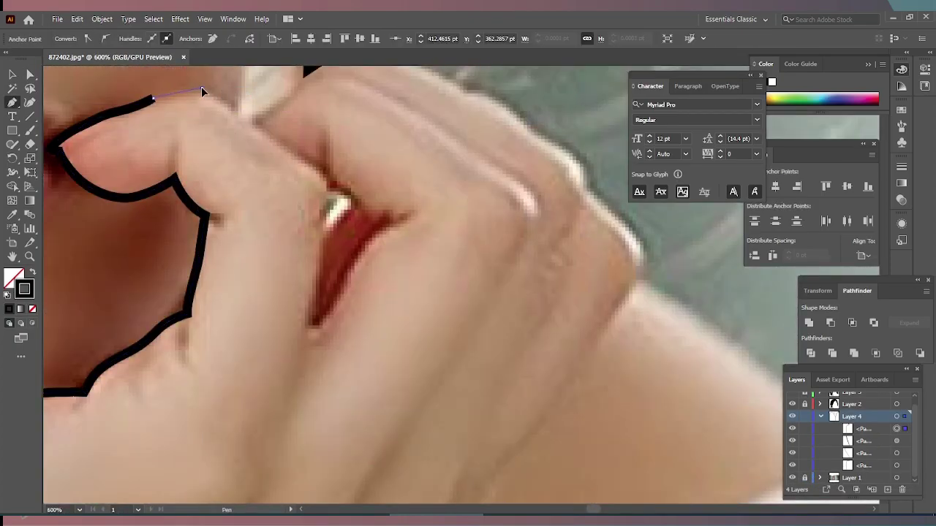
click(324, 200)
drag(307, 327, 334, 305)
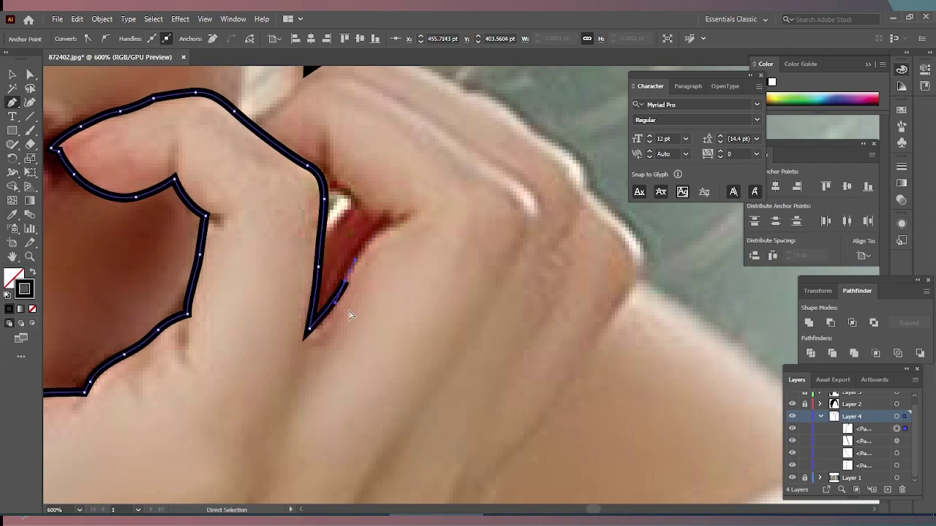
- Draw three short curved knuckle-crease strokes across the back of the hand
scroll(350, 314, down, 5)
scroll(292, 407, up, 4)
click(271, 324)
drag(251, 371, 236, 376)
click(341, 335)
click(408, 317)
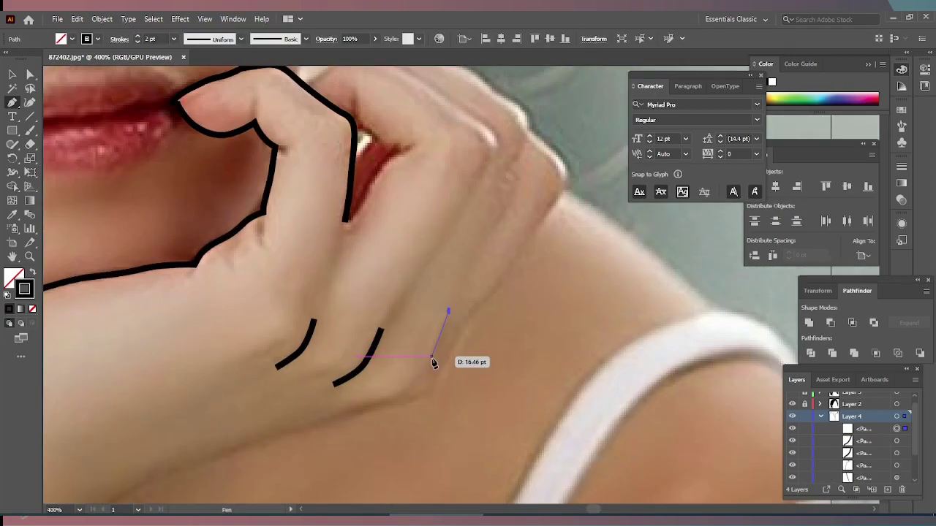
scroll(468, 344, down, 1)
click(442, 326)
drag(410, 347, 399, 355)
- Trace a curved outline along another curled finger near the lips
scroll(349, 168, up, 3)
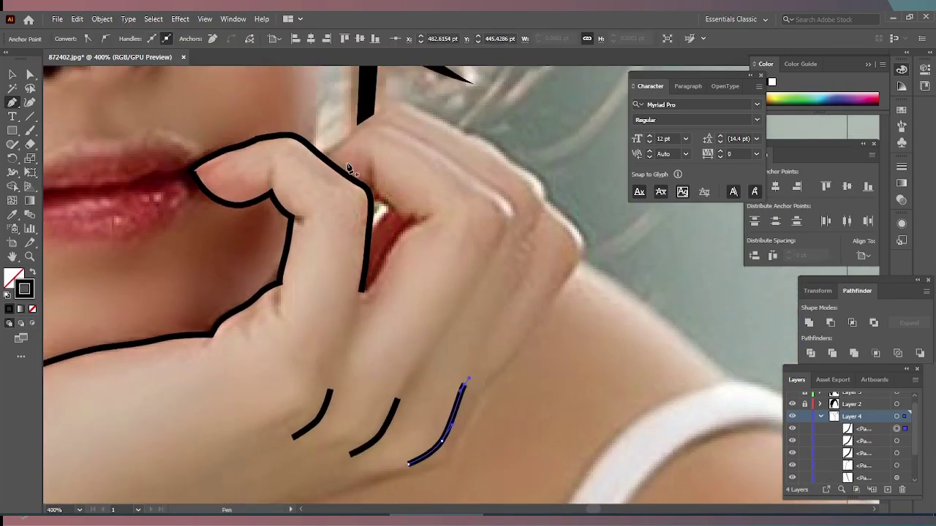
scroll(349, 169, up, 2)
click(395, 111)
drag(685, 249, 685, 313)
scroll(584, 324, down, 5)
scroll(544, 319, up, 5)
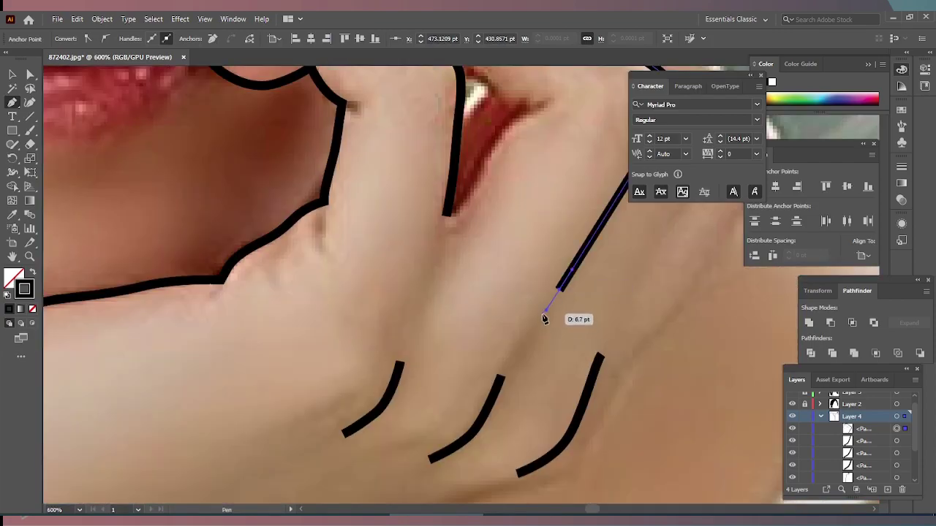
scroll(545, 319, down, 4)
scroll(541, 292, down, 1)
scroll(545, 307, up, 4)
scroll(546, 308, down, 4)
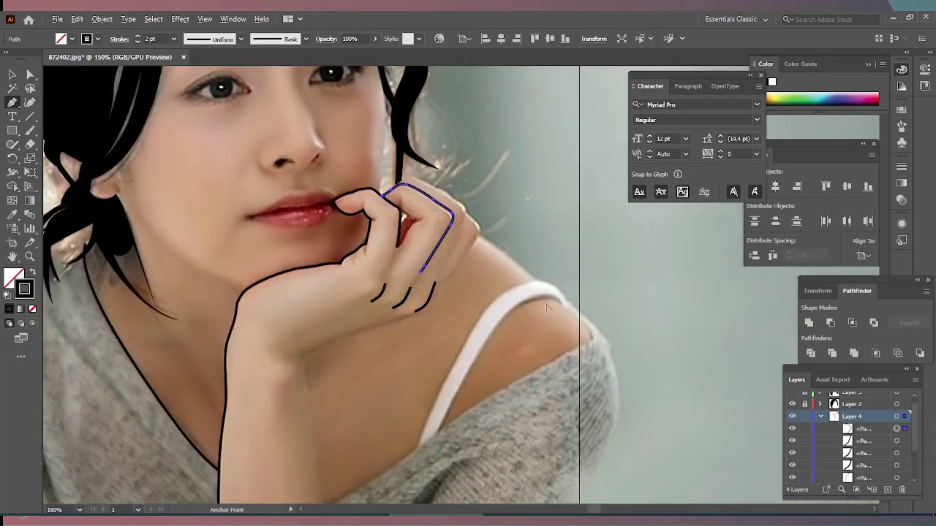
scroll(461, 212, up, 3)
scroll(329, 186, up, 1)
scroll(462, 278, down, 1)
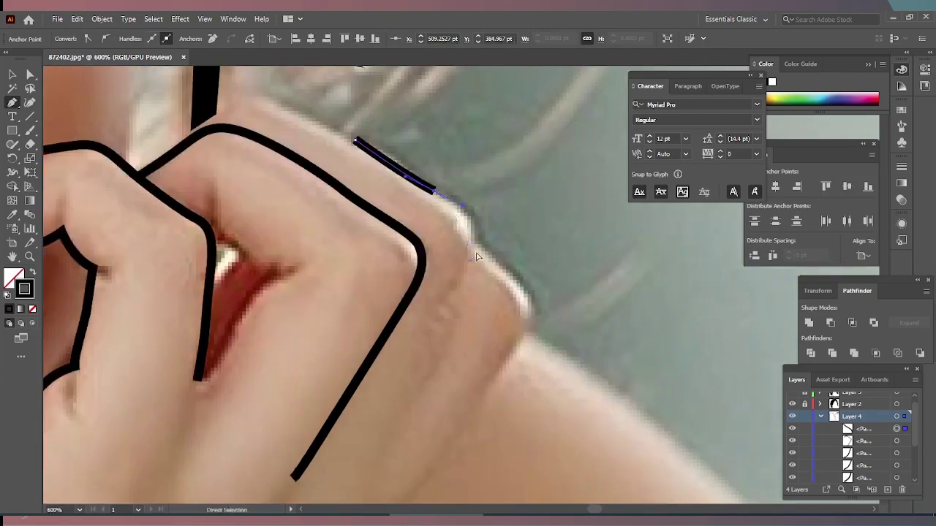
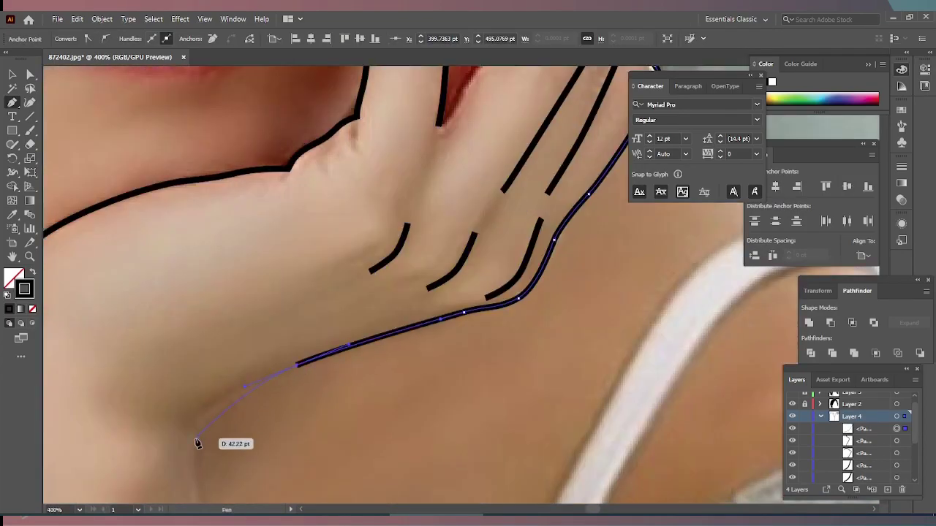
- Trace a black pen outline from the fingertip along the finger and knuckle to a curved shoulder anchor
scroll(198, 439, down, 1)
scroll(219, 338, down, 4)
scroll(240, 393, up, 6)
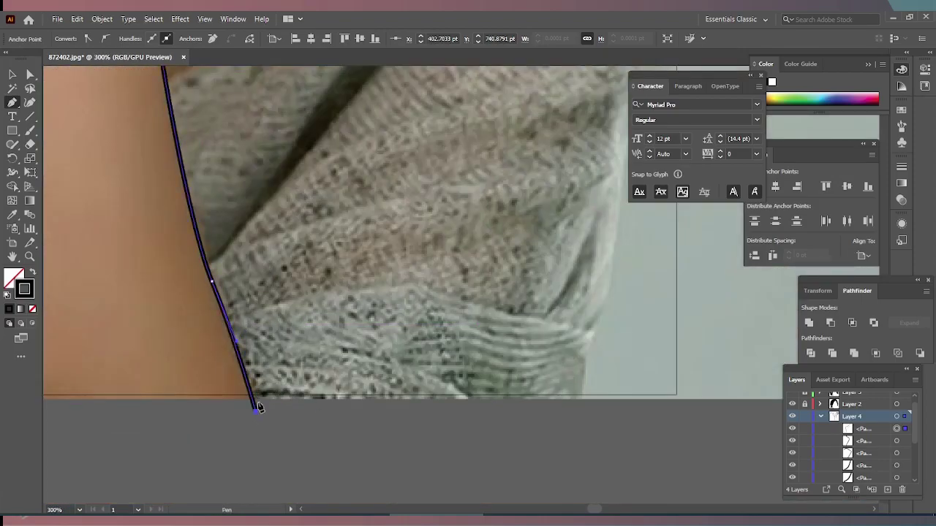
scroll(258, 408, up, 1)
scroll(267, 319, up, 1)
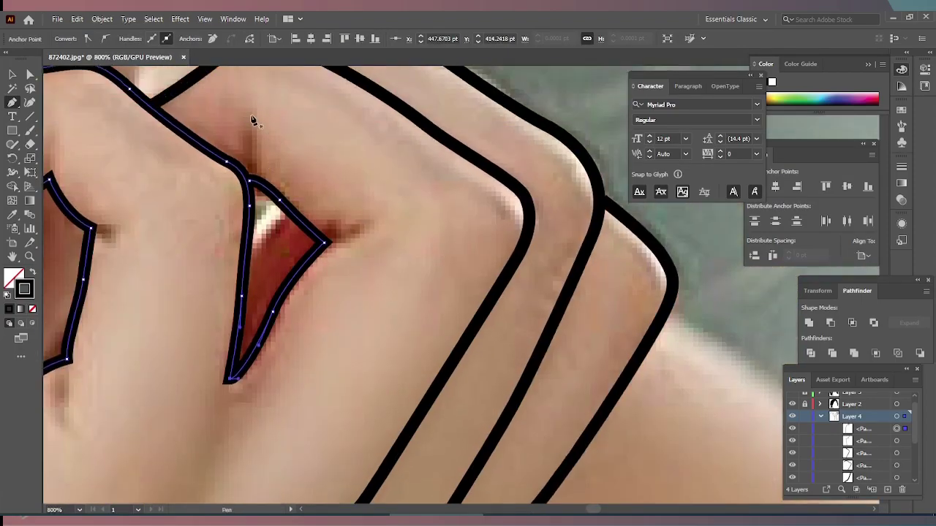
click(245, 115)
scroll(291, 240, down, 1)
scroll(293, 268, up, 1)
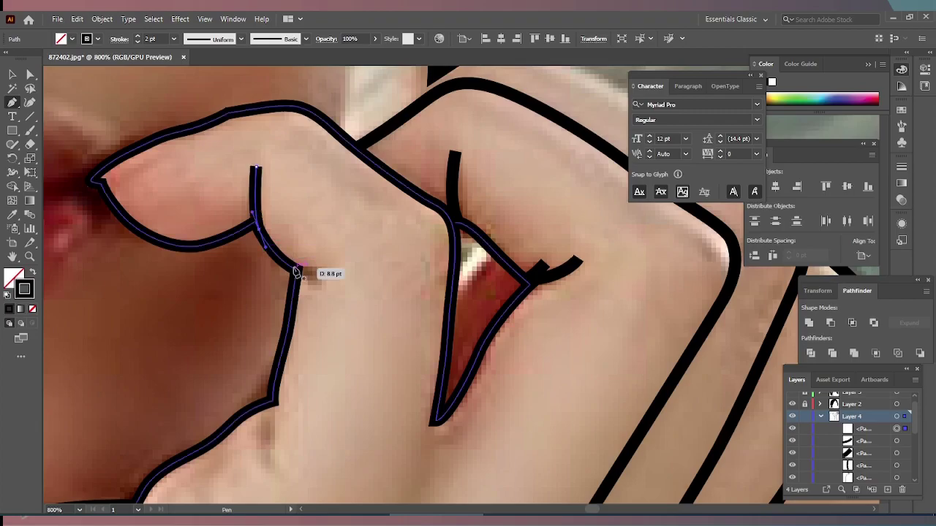
scroll(313, 267, down, 2)
click(375, 196)
scroll(384, 197, up, 3)
scroll(384, 198, down, 1)
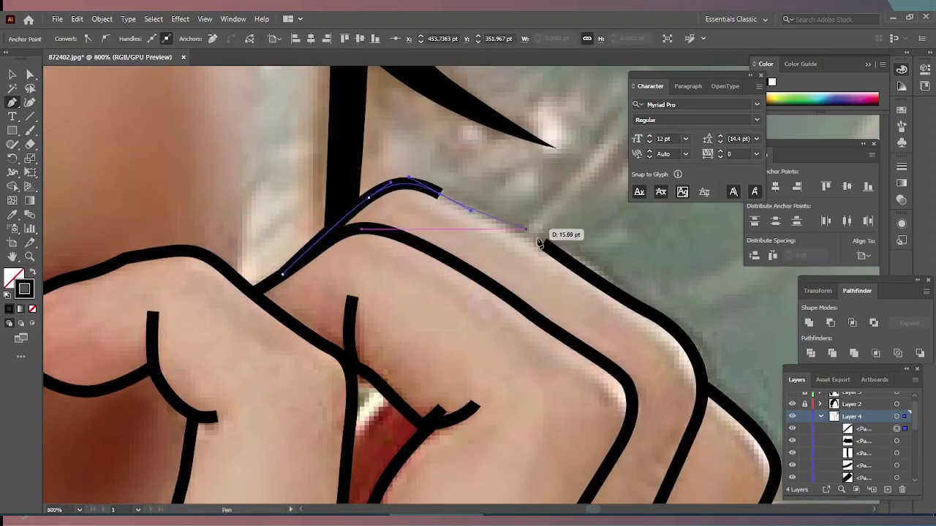
click(553, 236)
scroll(512, 249, down, 2)
scroll(508, 251, up, 2)
drag(605, 311, 658, 328)
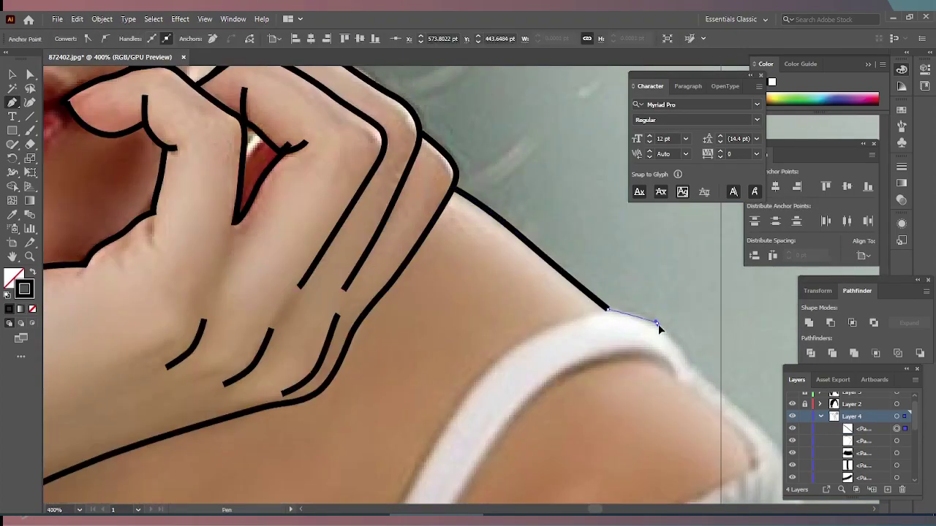
- Add anchors down the sweater edge, then undo the stray sweater anchors
scroll(490, 280, down, 2)
scroll(491, 280, right, 3)
scroll(523, 305, down, 2)
click(541, 348)
scroll(528, 361, down, 2)
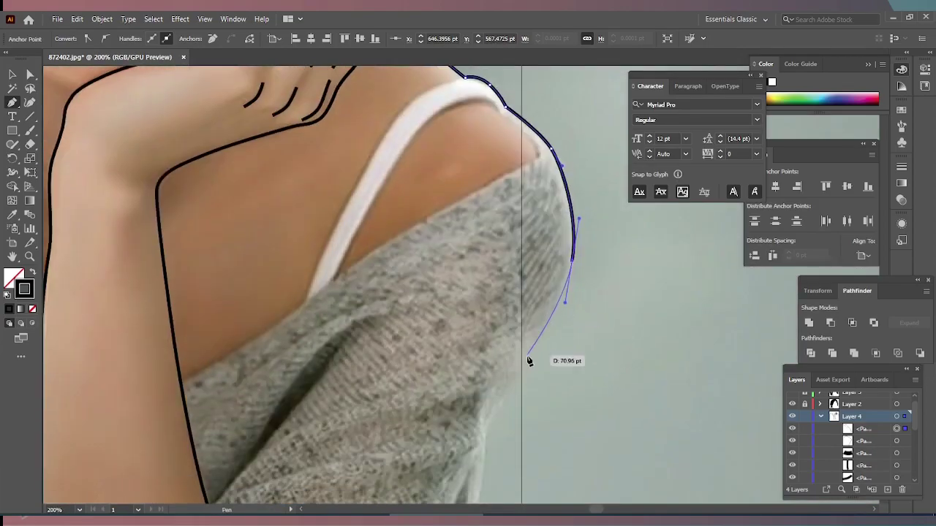
click(486, 362)
click(466, 391)
scroll(465, 411, down, 1)
scroll(465, 411, down, 1)
key(ctrl+z)
key(ctrl+z)
key(ctrl+z)
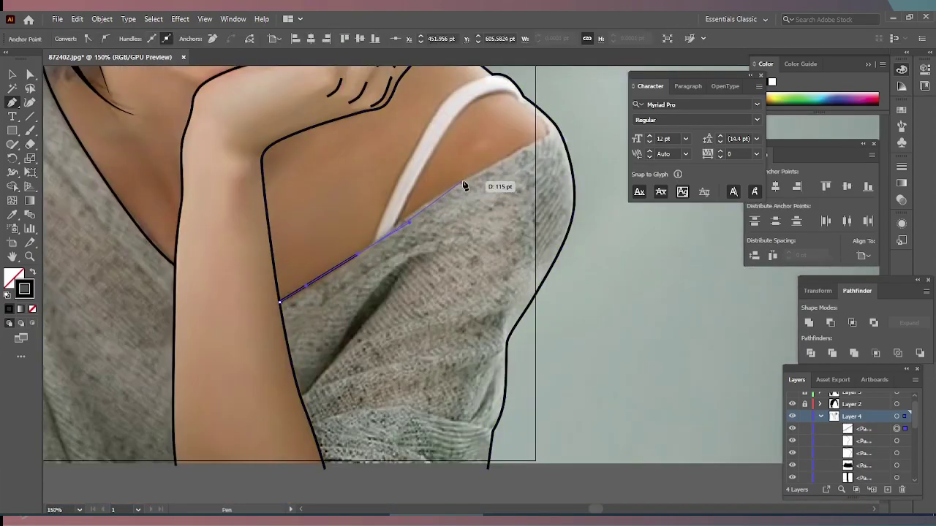
- Begin a curved path along the shoulder strap's inner edge
scroll(464, 184, up, 2)
scroll(522, 94, up, 2)
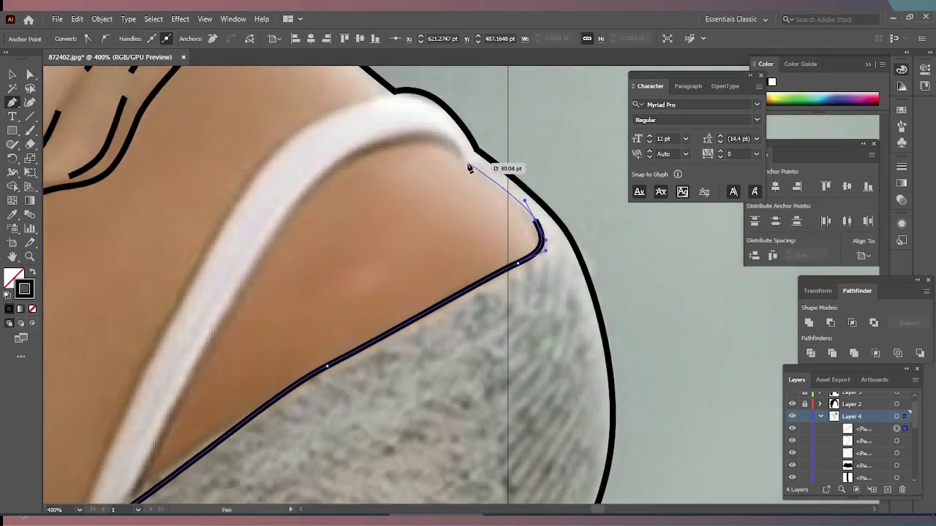
click(288, 219)
scroll(289, 220, down, 2)
drag(191, 298, 143, 415)
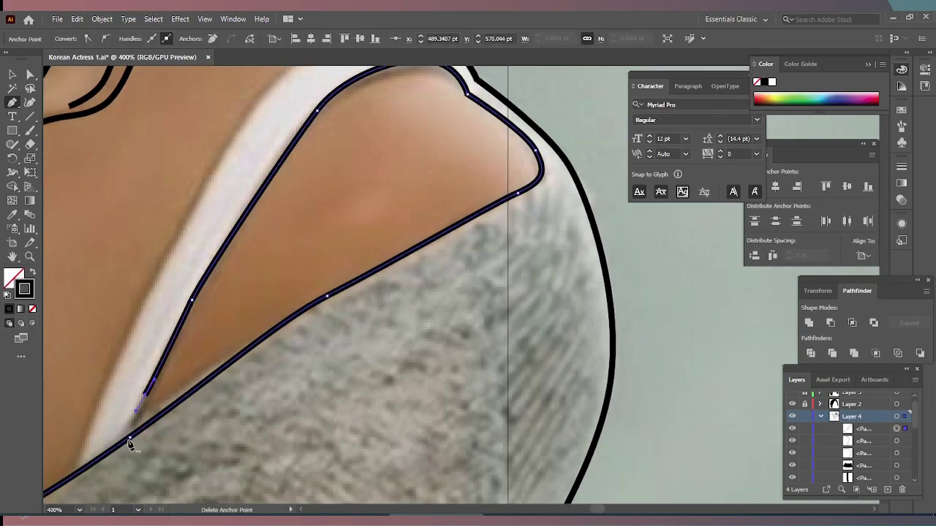
- Scroll up and down the canvas to review the strap and sweater outlines
scroll(128, 445, up, 2)
scroll(125, 441, up, 1)
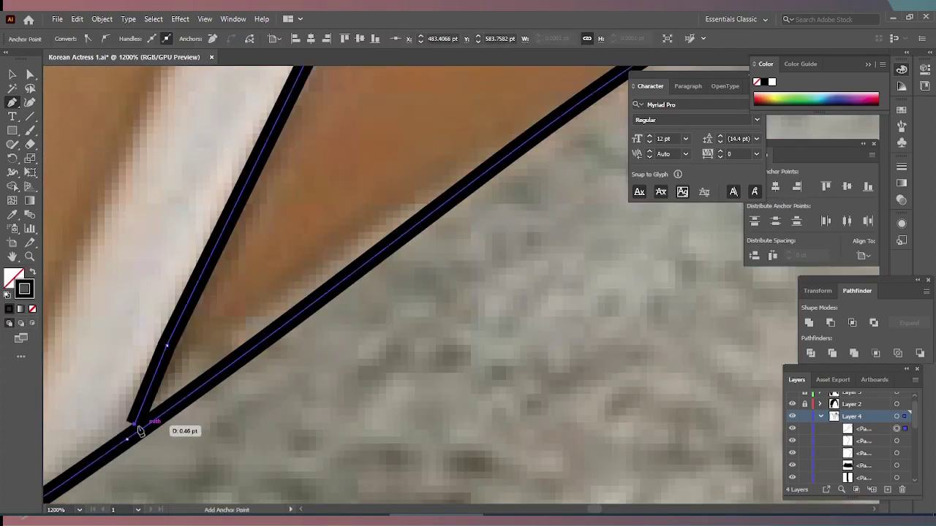
scroll(143, 431, down, 2)
scroll(154, 417, up, 4)
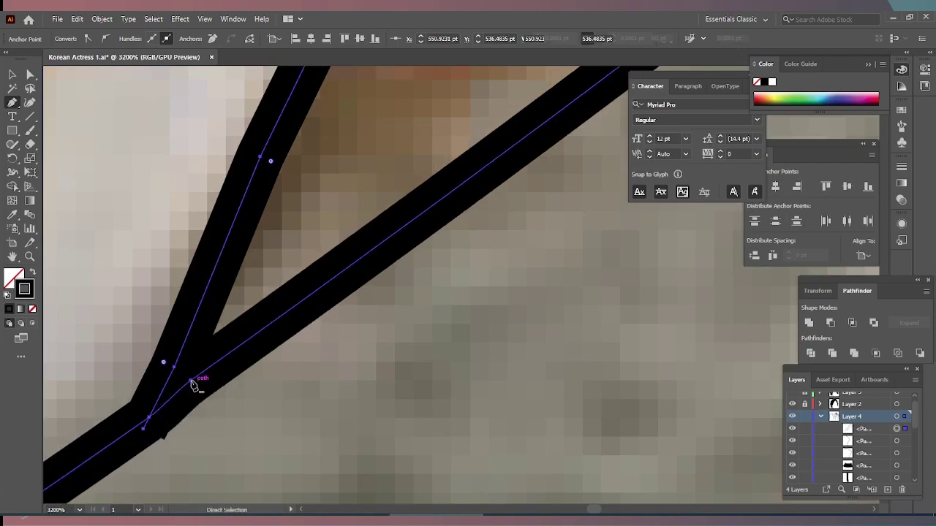
scroll(168, 402, down, 5)
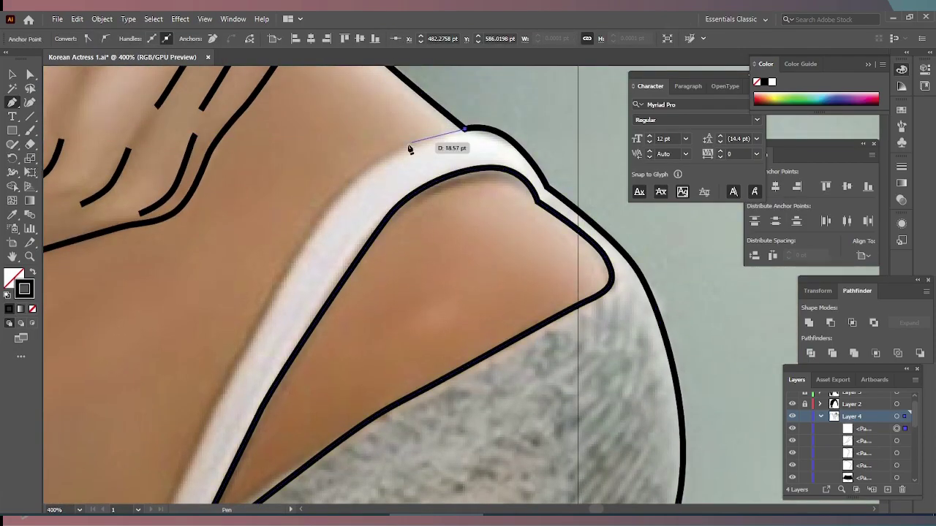
scroll(291, 266, down, 3)
scroll(448, 254, up, 1)
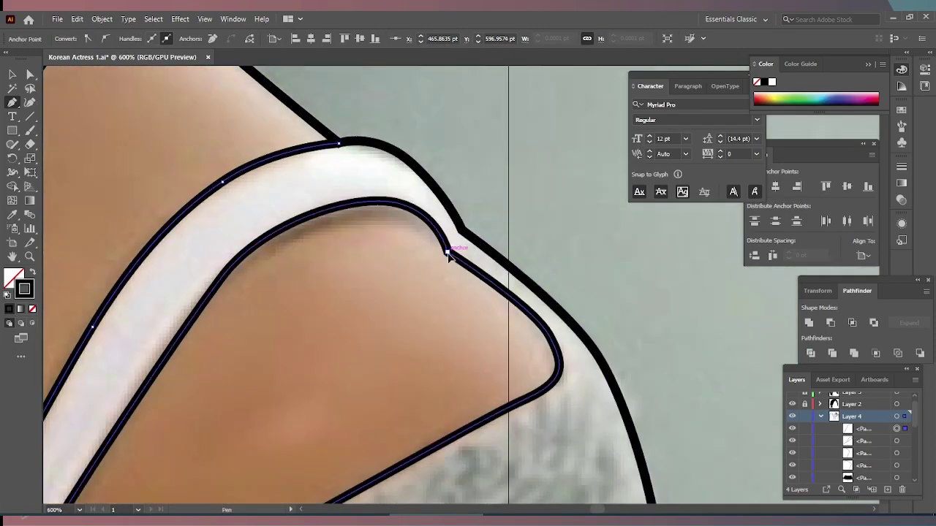
scroll(448, 255, down, 3)
scroll(329, 248, down, 2)
scroll(171, 242, up, 1)
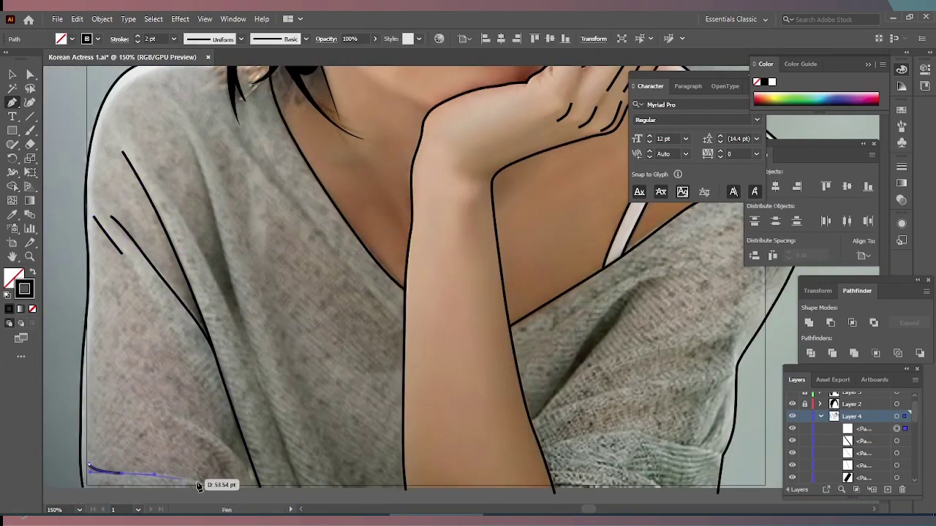
- Draw two black fold lines down the sweater, the second with smooth curves
scroll(190, 483, up, 2)
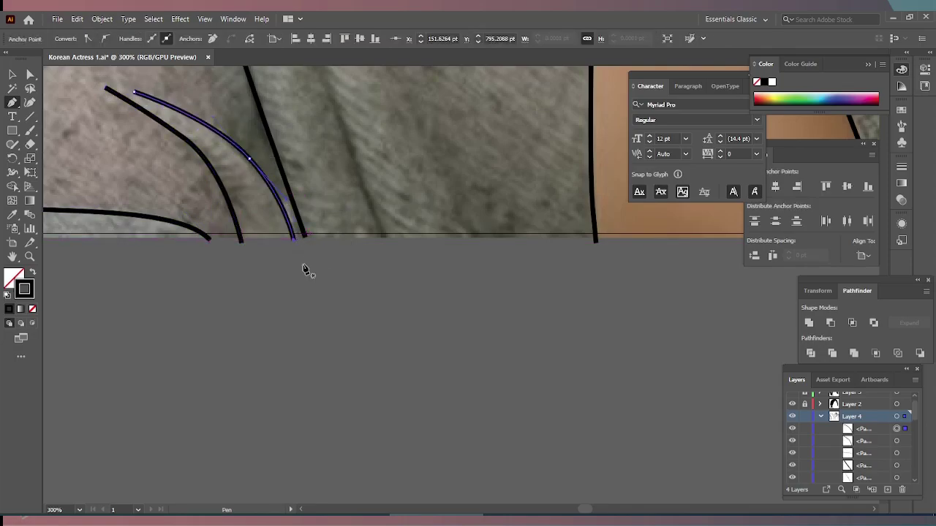
scroll(288, 265, down, 2)
click(313, 298)
scroll(373, 451, down, 1)
click(354, 371)
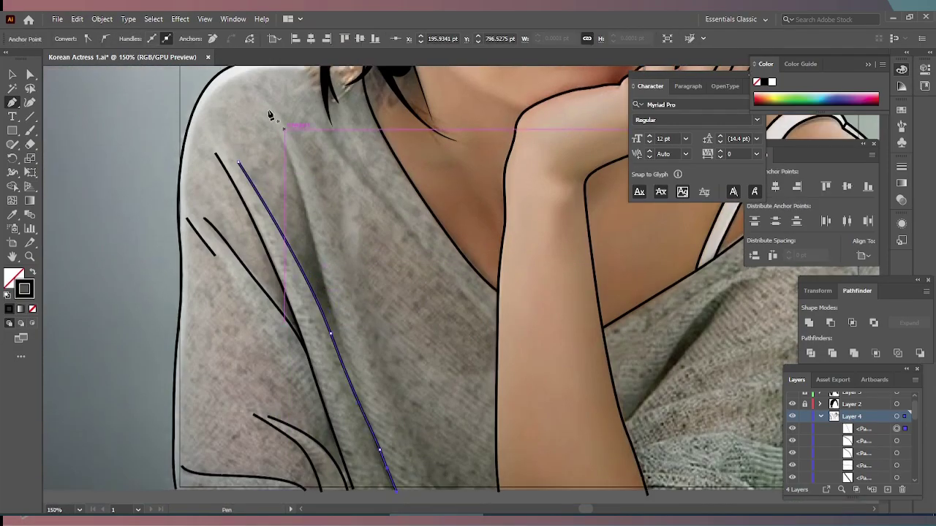
key(Escape)
click(256, 93)
drag(302, 154, 320, 192)
drag(364, 329, 451, 497)
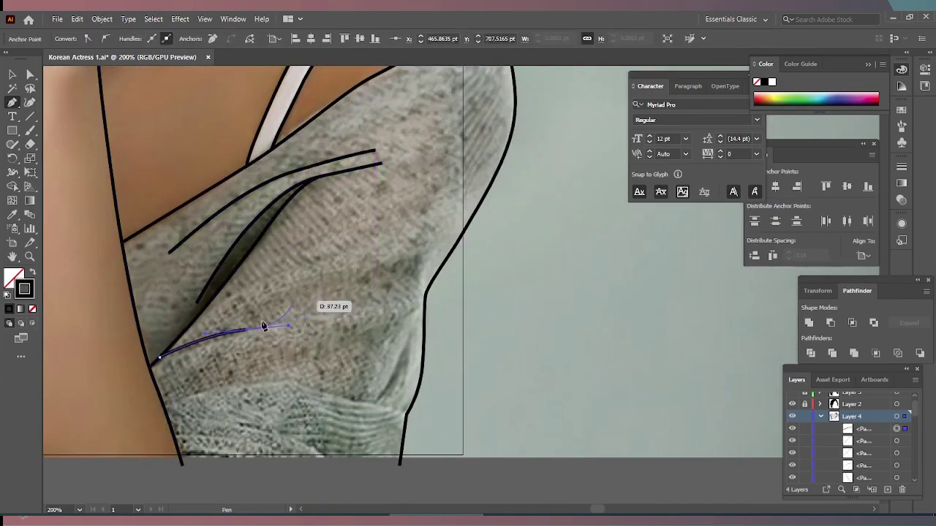
- Add several crease lines across the sleeve, including curved ones near its bottom
click(357, 295)
click(211, 307)
click(366, 241)
click(291, 368)
click(418, 303)
click(219, 386)
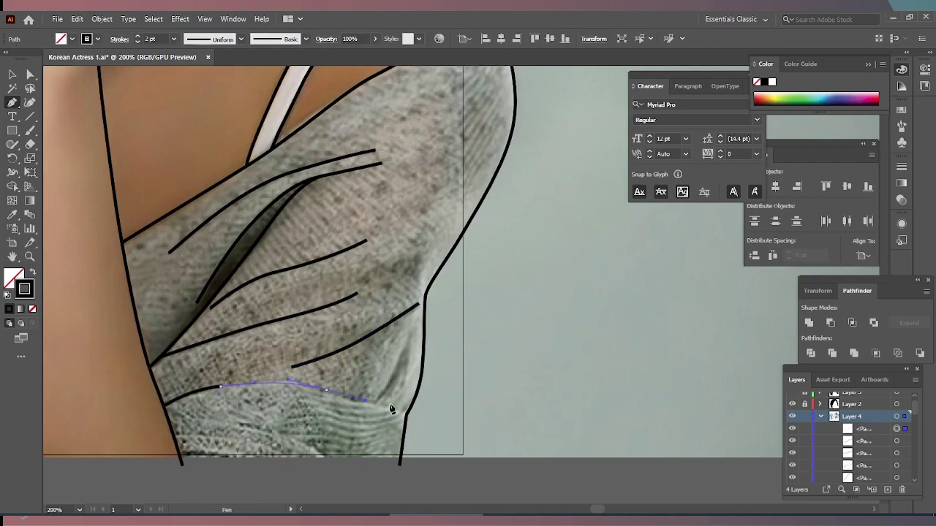
drag(412, 382, 432, 353)
scroll(362, 411, down, 2)
click(174, 381)
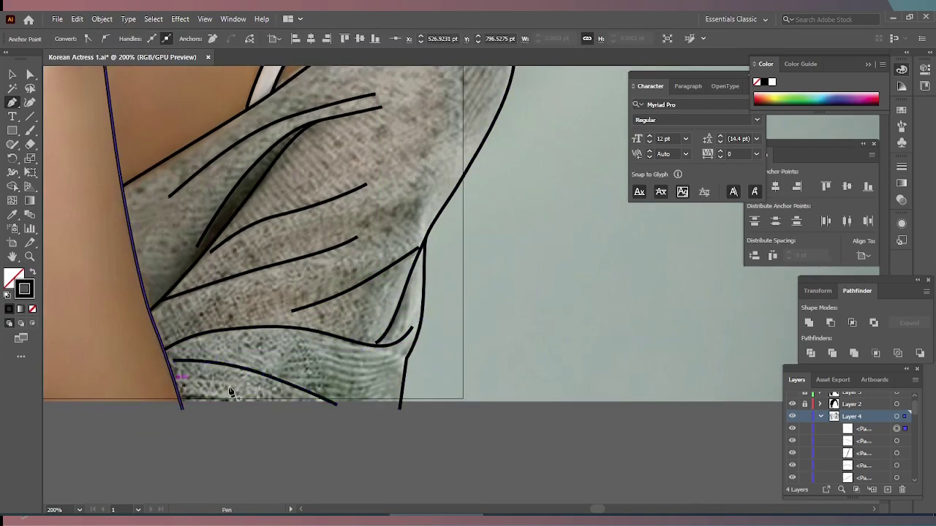
drag(293, 398, 340, 422)
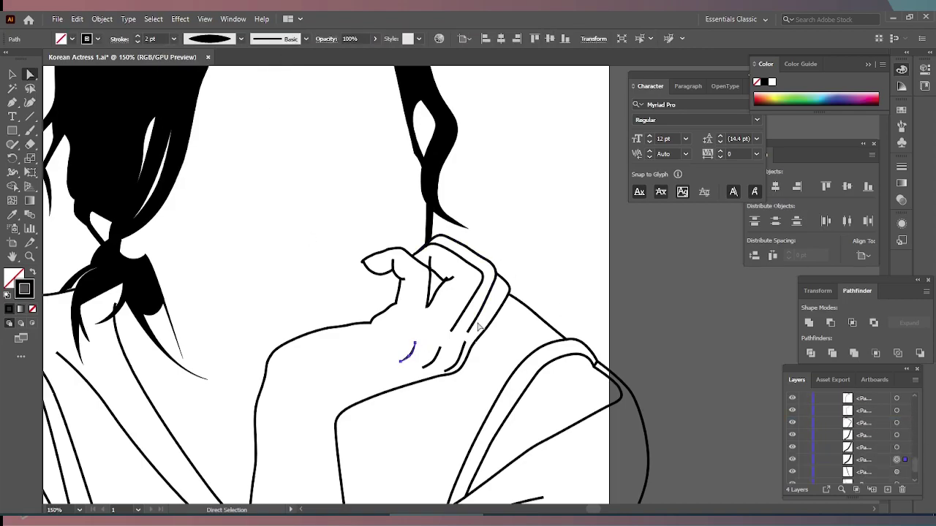
- Draw a small crease on the hand and give the hand outline a tapered width profile
drag(421, 367, 440, 346)
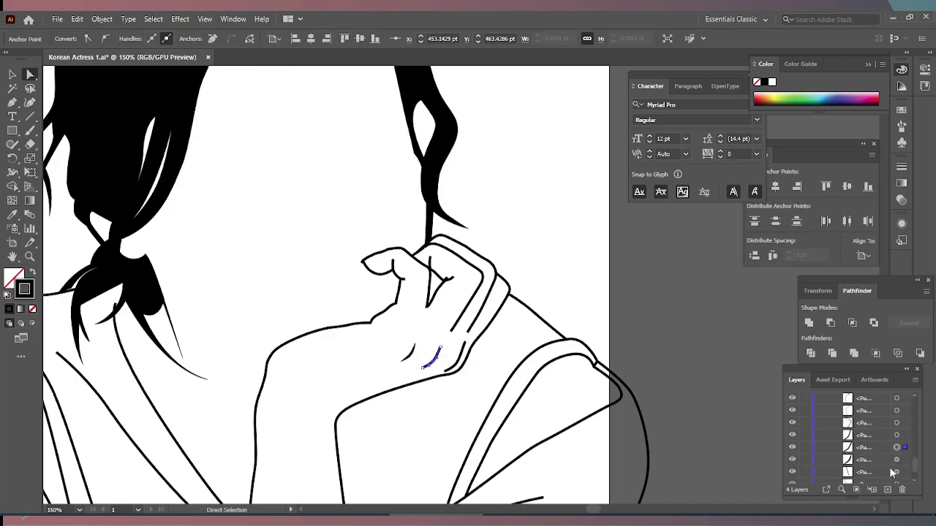
click(465, 308)
click(240, 38)
click(203, 132)
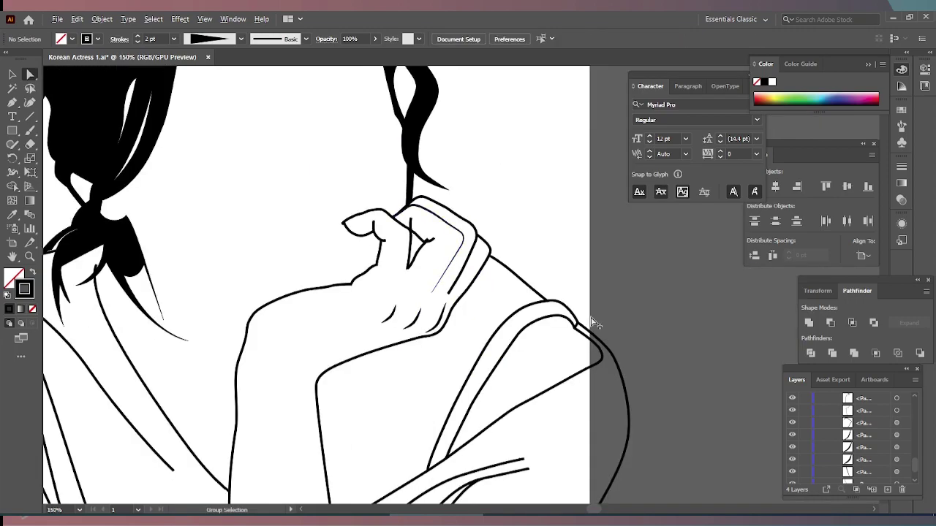
key(shift+w)
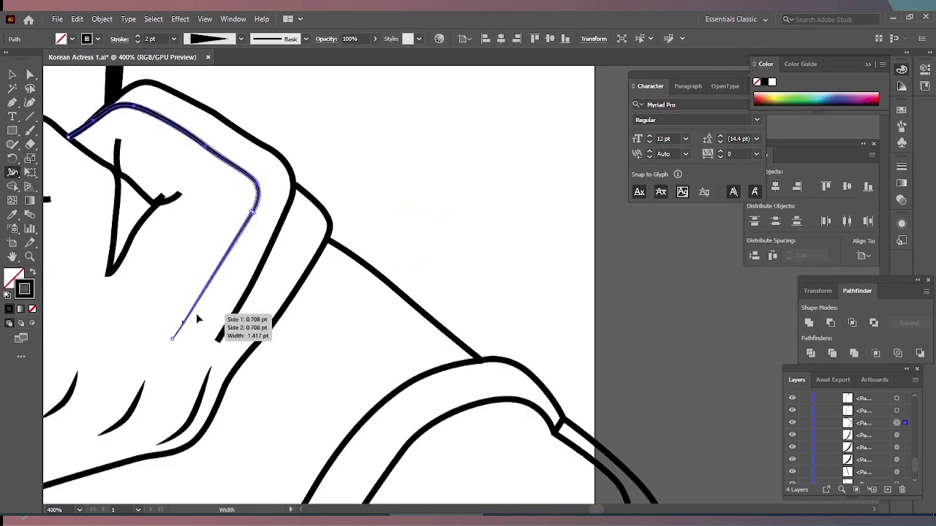
key(ctrl+shift+a)
- Taper the inner shoulder outline with a width profile and adjust its stroke width
key(a)
click(278, 161)
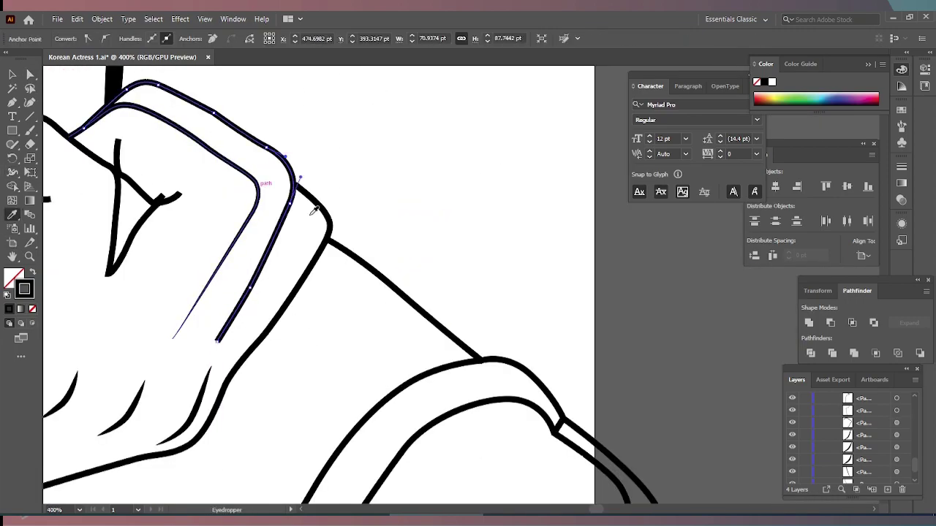
click(241, 38)
click(201, 130)
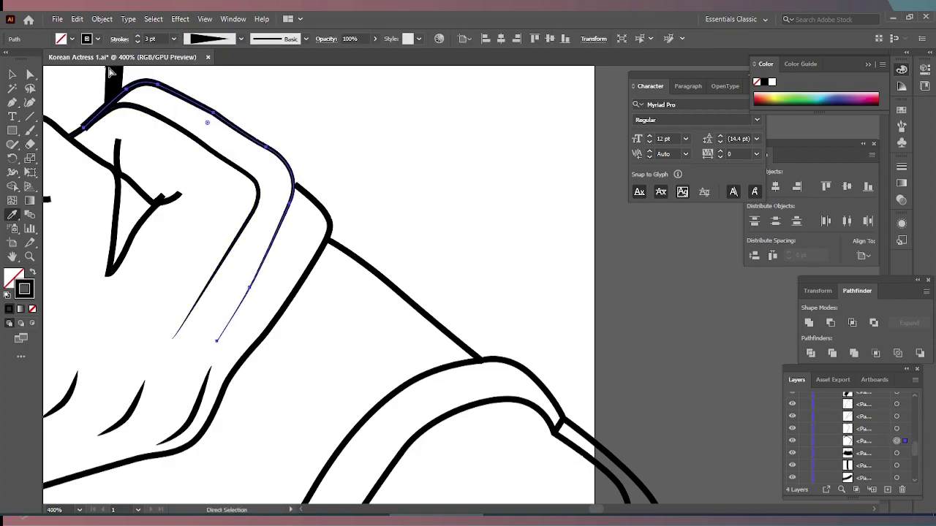
mouse_move(294, 184)
mouse_down()
mouse_move(258, 199)
mouse_move(316, 207)
mouse_up()
drag(129, 170, 282, 152)
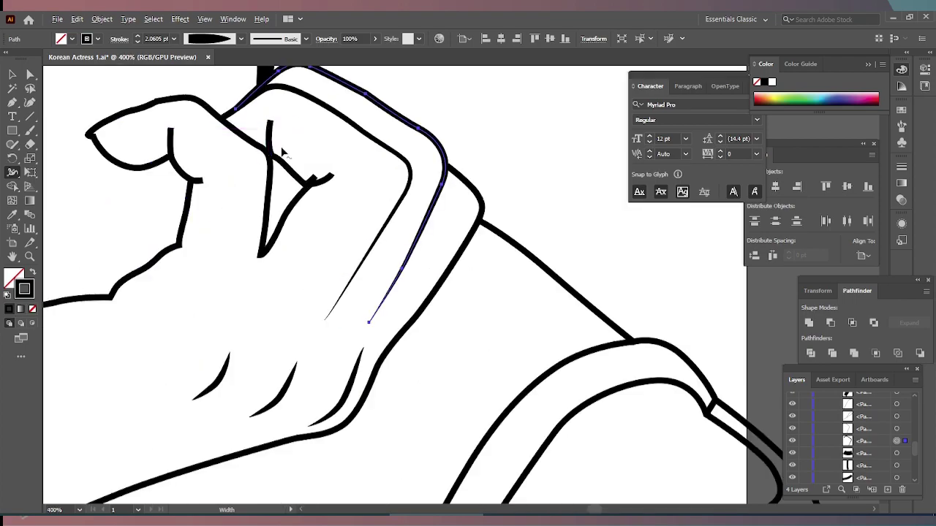
- Apply a tapered width profile to the small knuckle crease
key(a)
click(269, 138)
click(896, 429)
click(208, 38)
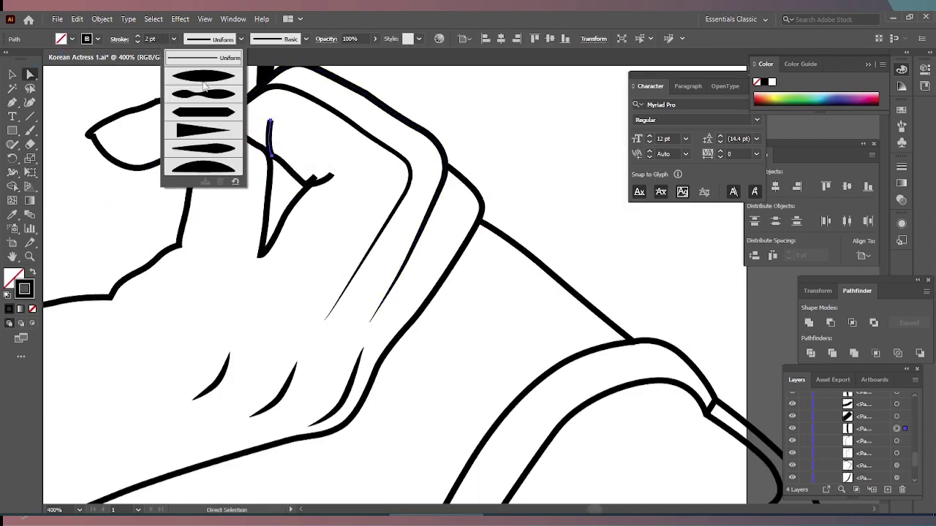
click(219, 136)
click(209, 38)
click(212, 146)
- Taper the remaining small finger strokes, including the vertical one, then deselect
click(896, 404)
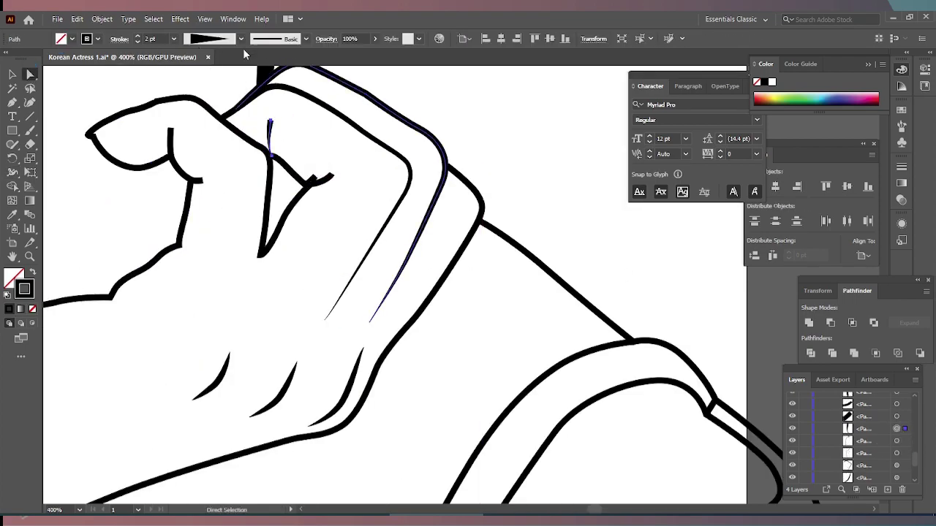
click(208, 38)
click(216, 146)
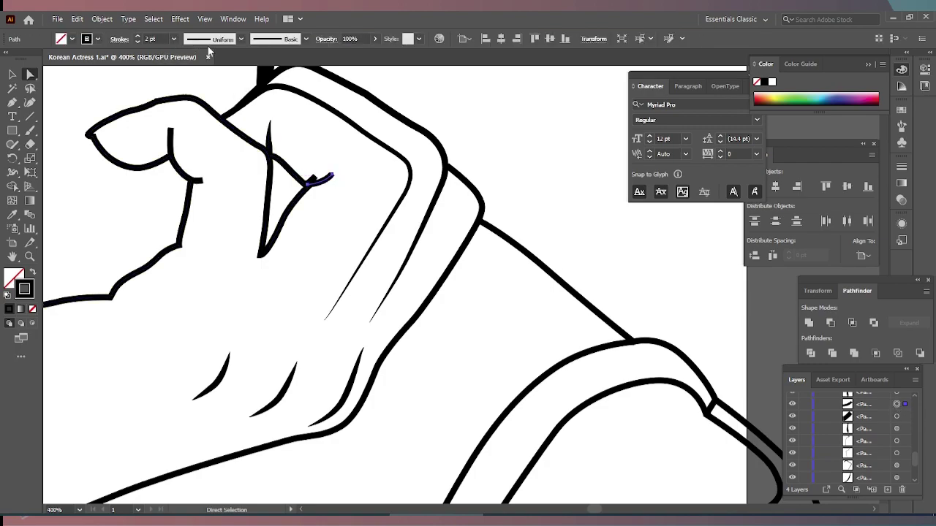
click(208, 38)
click(208, 130)
click(170, 143)
click(208, 38)
click(212, 142)
click(203, 186)
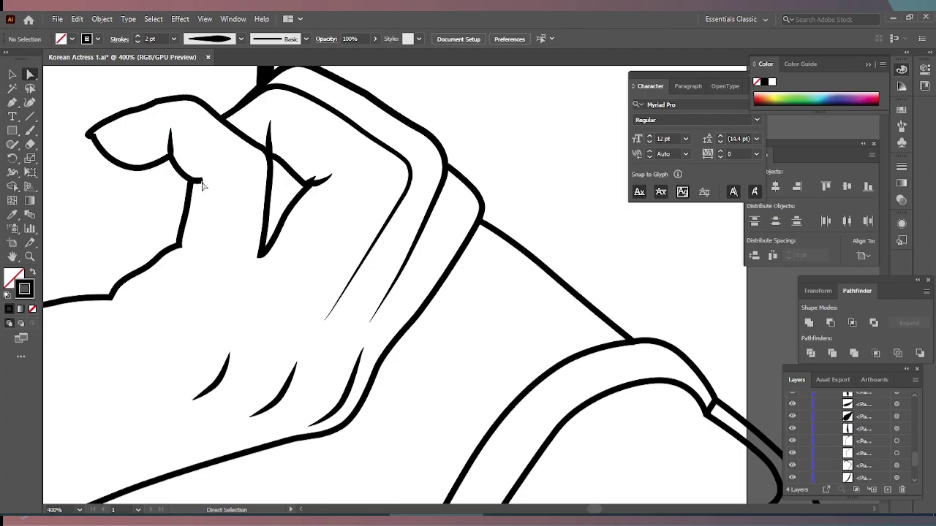
- Give the diagonal sleeve fold a tapered width profile
scroll(581, 250, down, 2)
scroll(426, 429, down, 1)
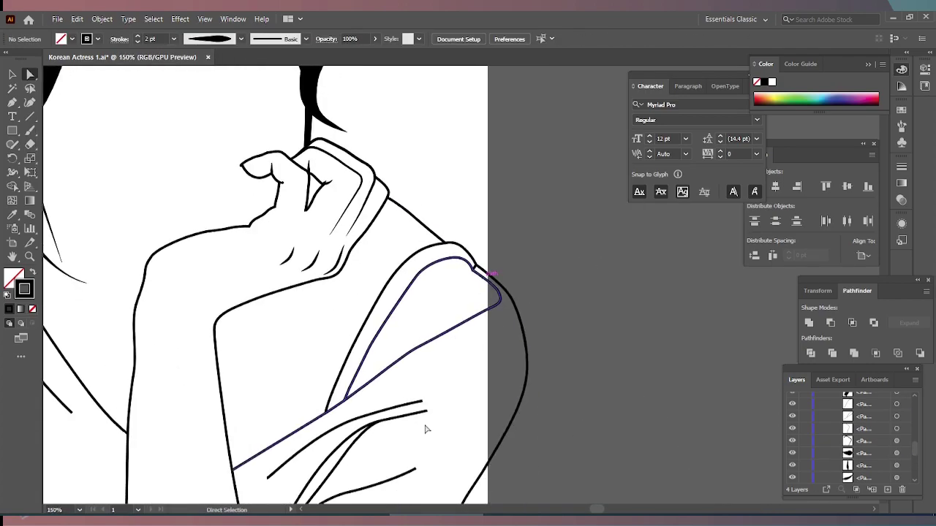
click(380, 411)
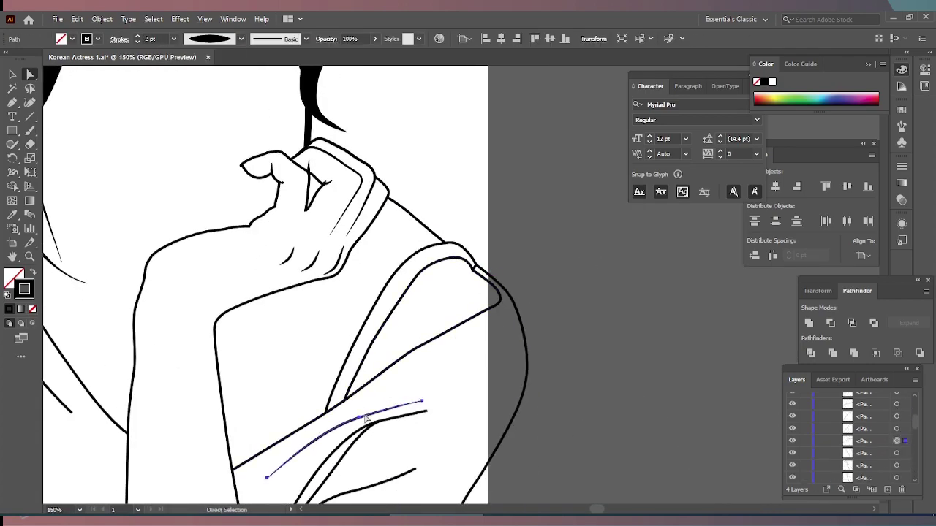
scroll(334, 417, down, 2)
click(351, 365)
click(897, 459)
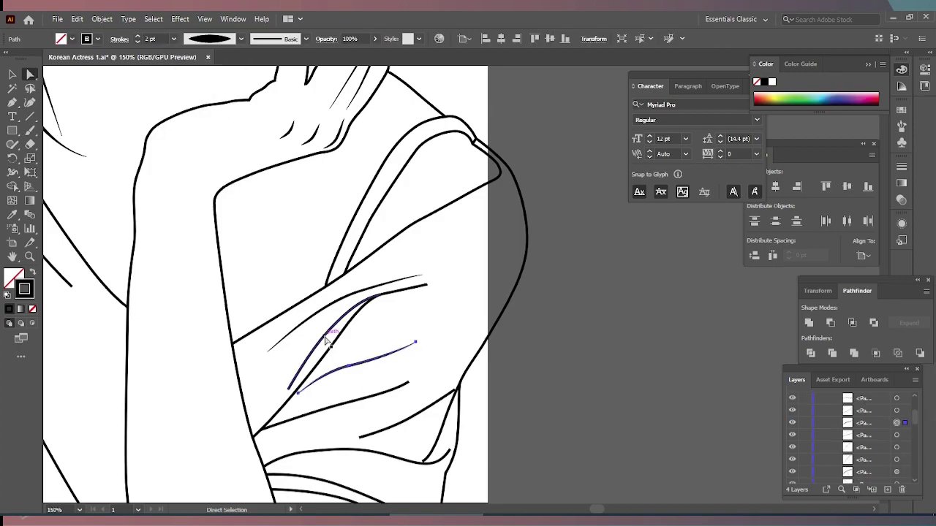
click(226, 38)
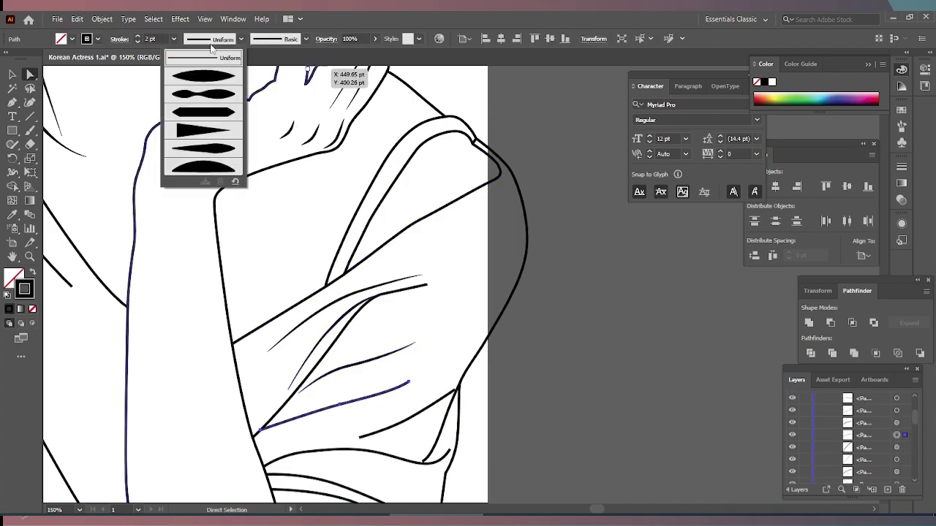
click(198, 130)
- Change the lower sleeve fold stroke's width profile, then deselect
scroll(510, 344, down, 4)
scroll(552, 353, up, 3)
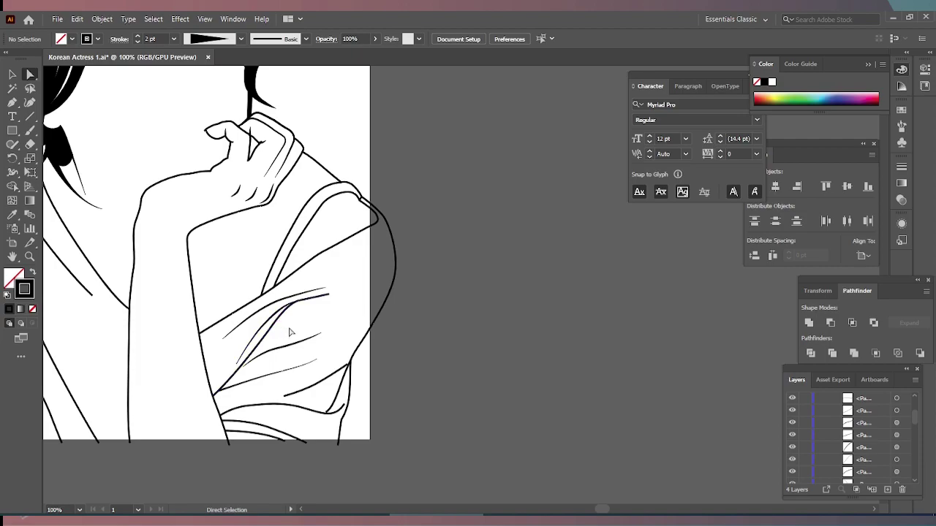
click(334, 371)
click(212, 39)
click(198, 130)
click(212, 38)
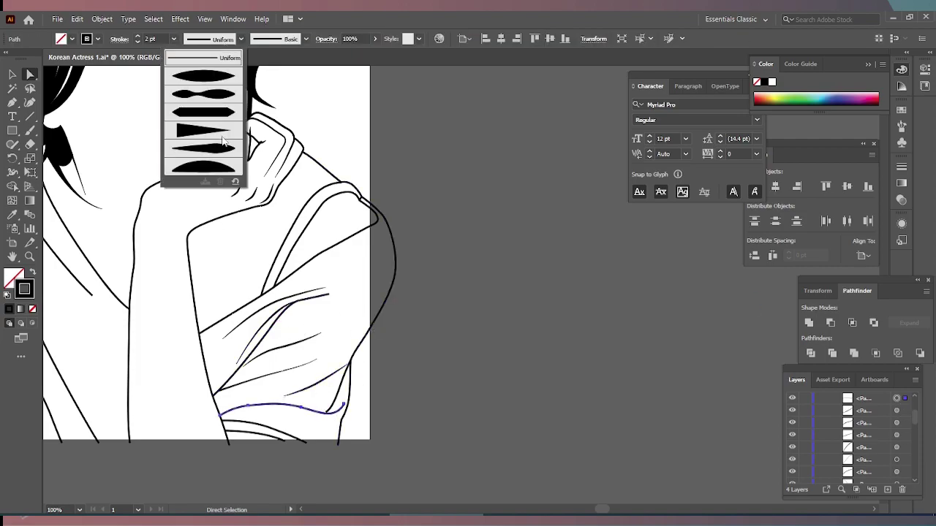
click(199, 130)
click(212, 39)
click(334, 443)
scroll(224, 252, left, 5)
- Give the diagonal back fold an elliptical width and change the long back fold's profile
click(234, 232)
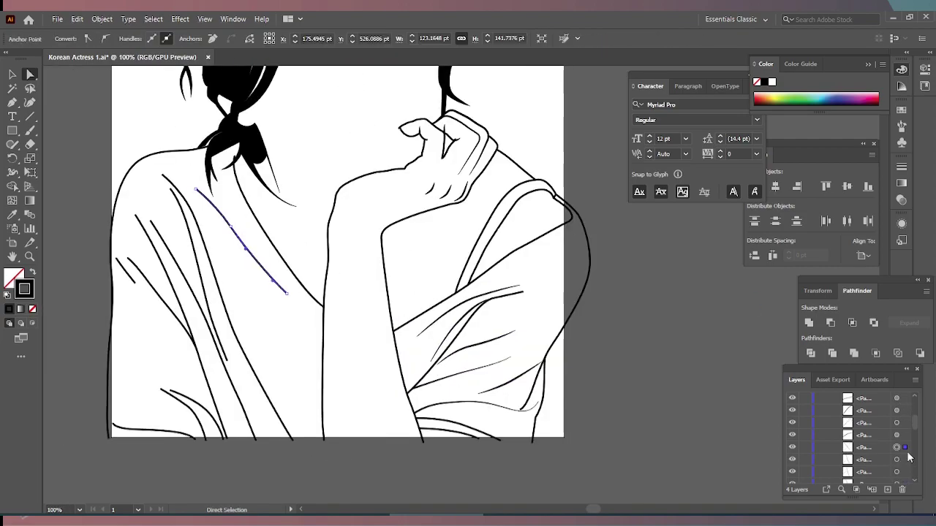
click(212, 39)
click(209, 80)
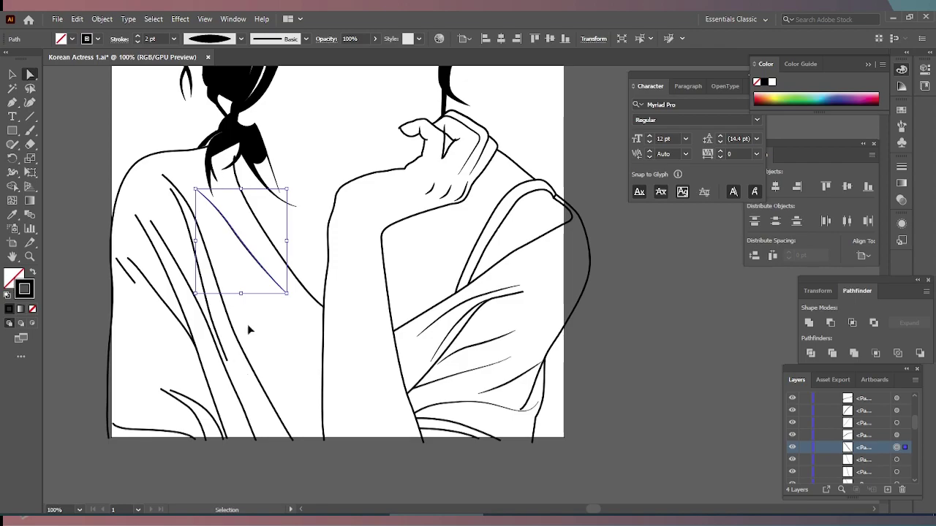
click(204, 280)
click(212, 39)
click(824, 473)
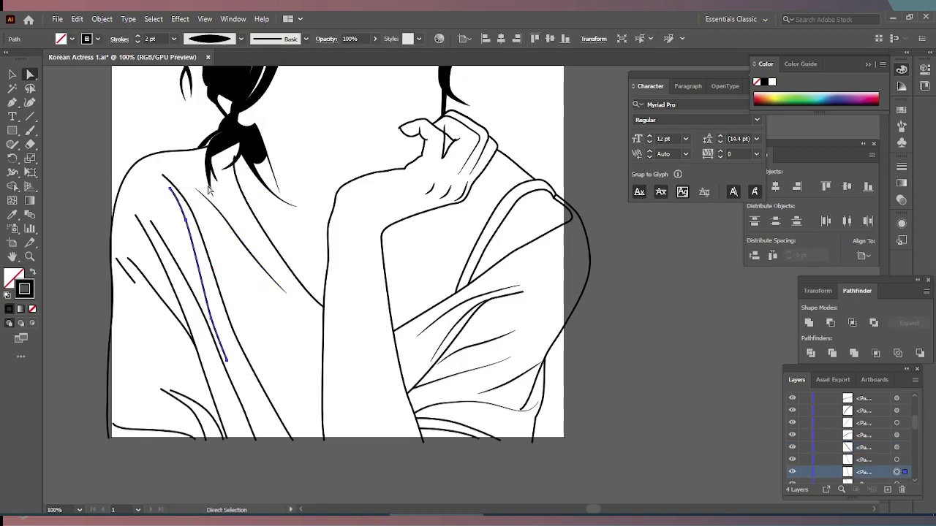
- Make the short left back stroke and the bottom-left fold stroke uniform width
click(124, 271)
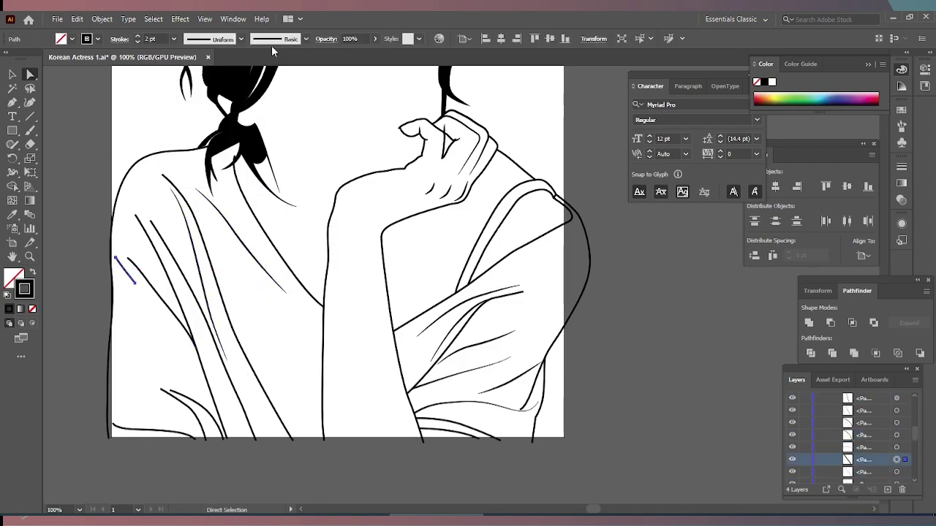
click(212, 39)
click(209, 80)
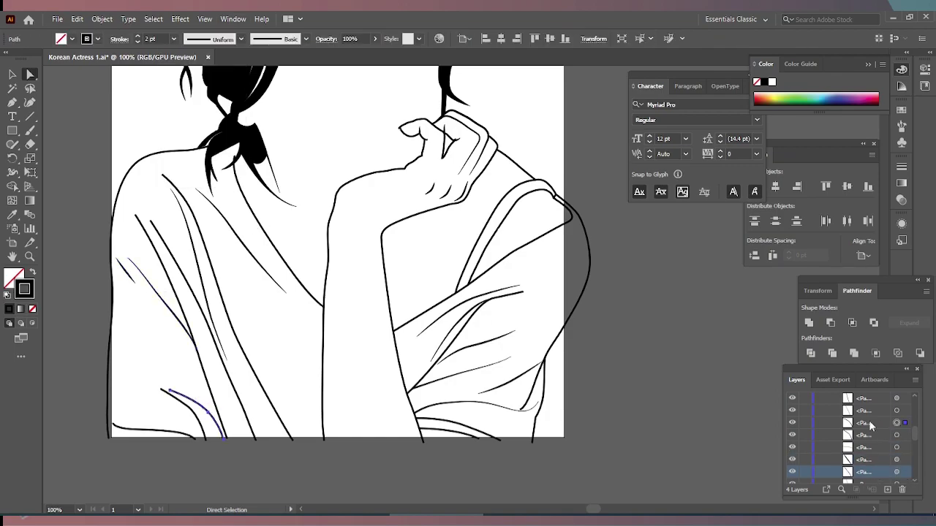
click(212, 39)
click(203, 57)
click(212, 38)
click(203, 57)
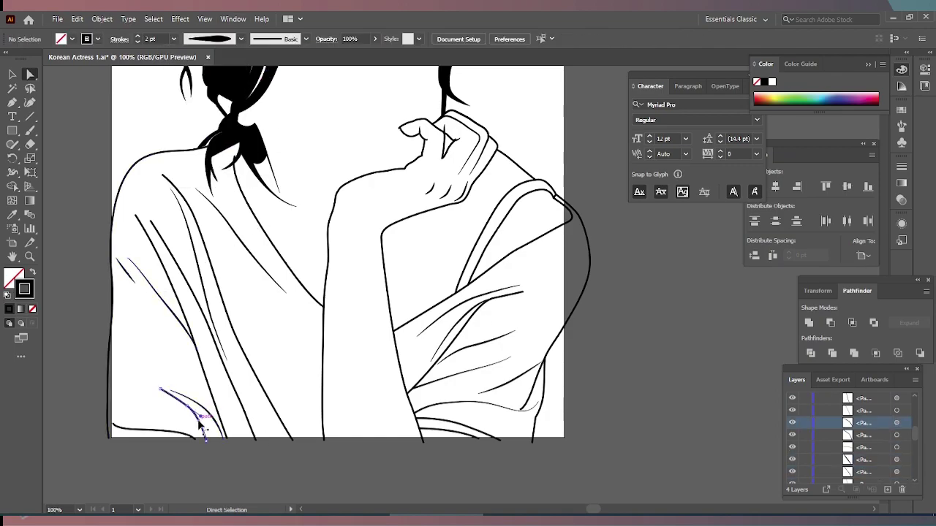
click(196, 418)
click(216, 39)
click(203, 57)
click(154, 431)
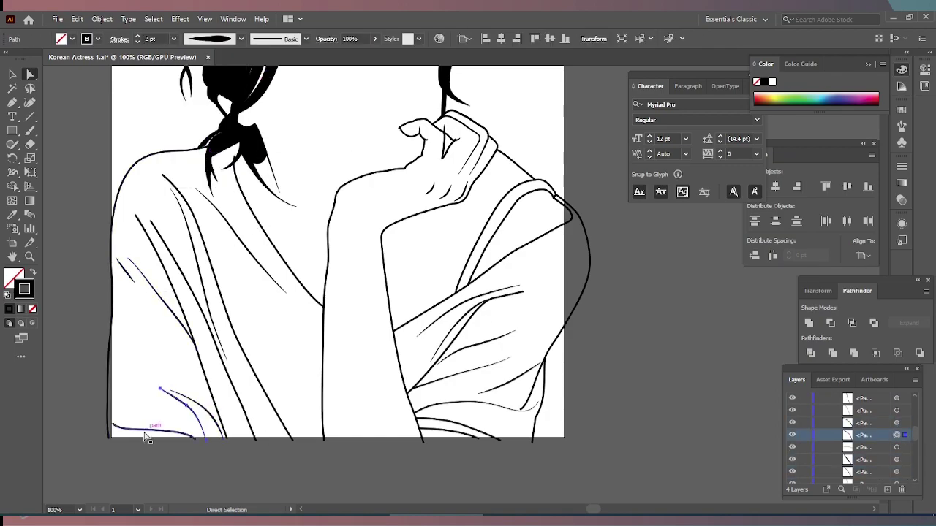
- Make the long left diagonal fold uniform and change the neighbouring back fold's width profile
click(153, 232)
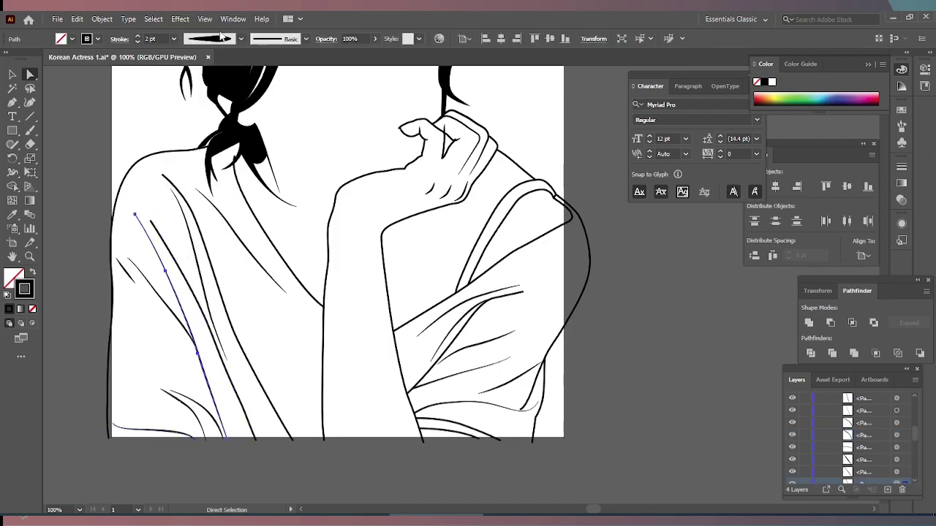
click(240, 39)
click(203, 57)
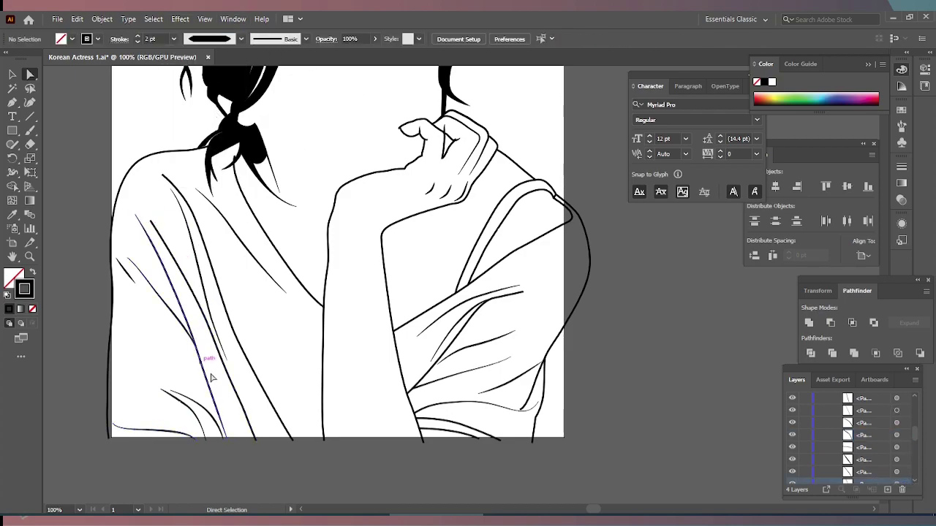
click(166, 179)
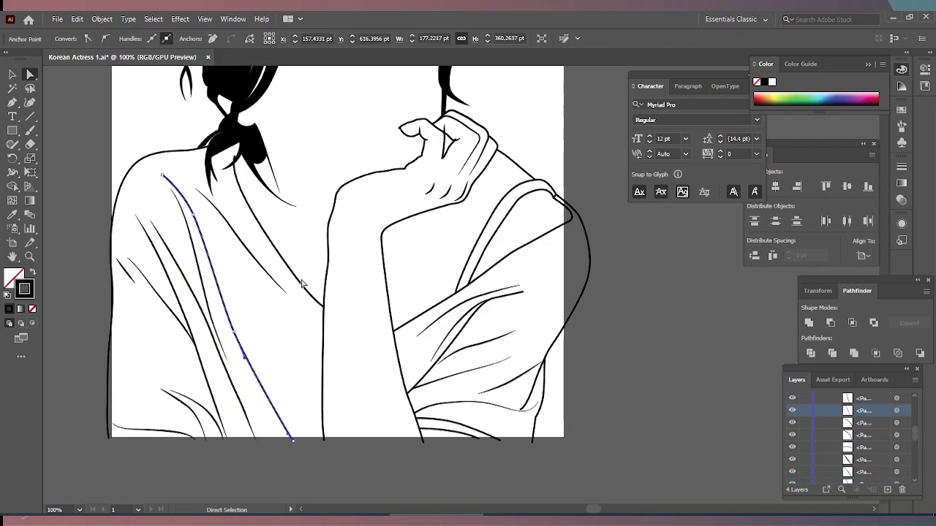
click(896, 422)
click(240, 39)
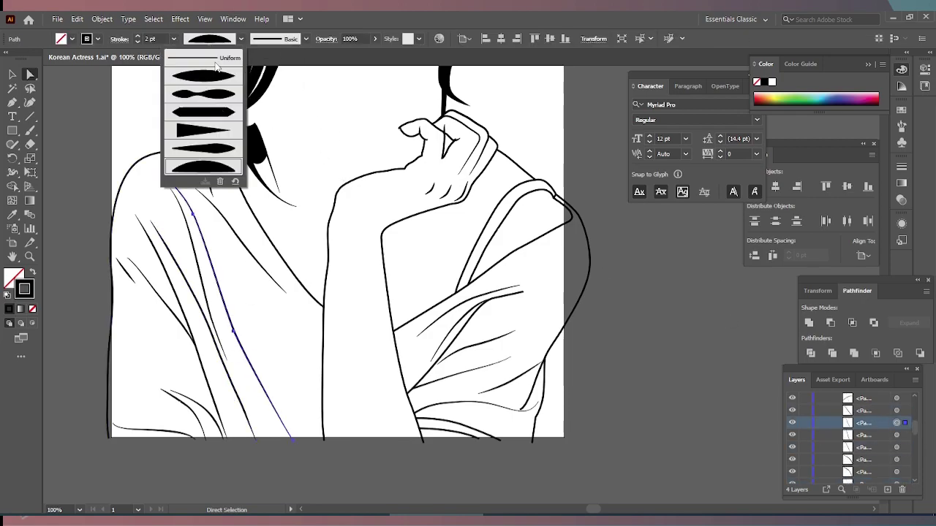
click(203, 57)
click(653, 369)
alt+scroll(512, 362, down, 3)
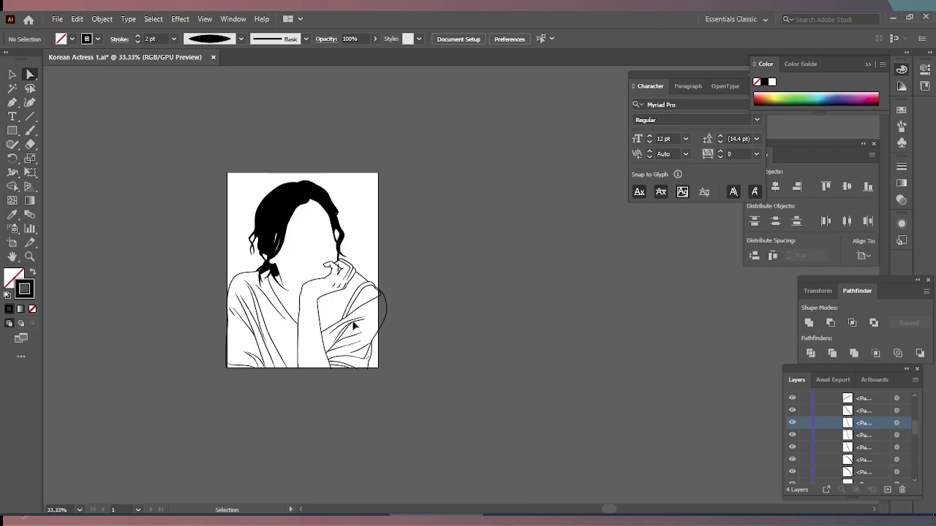
- Save the document and extend the jawline path with a curve down toward the hand
key(ctrl+s)
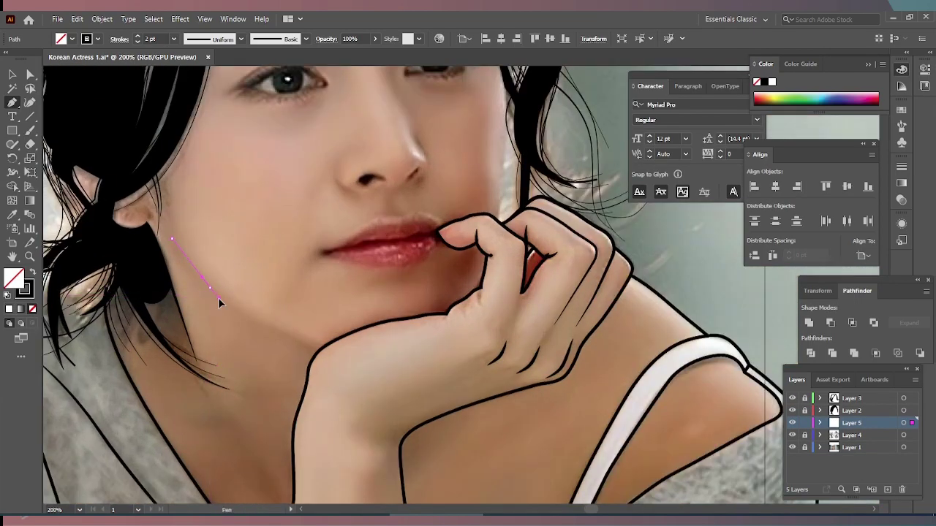
drag(197, 280, 279, 333)
drag(217, 295, 235, 310)
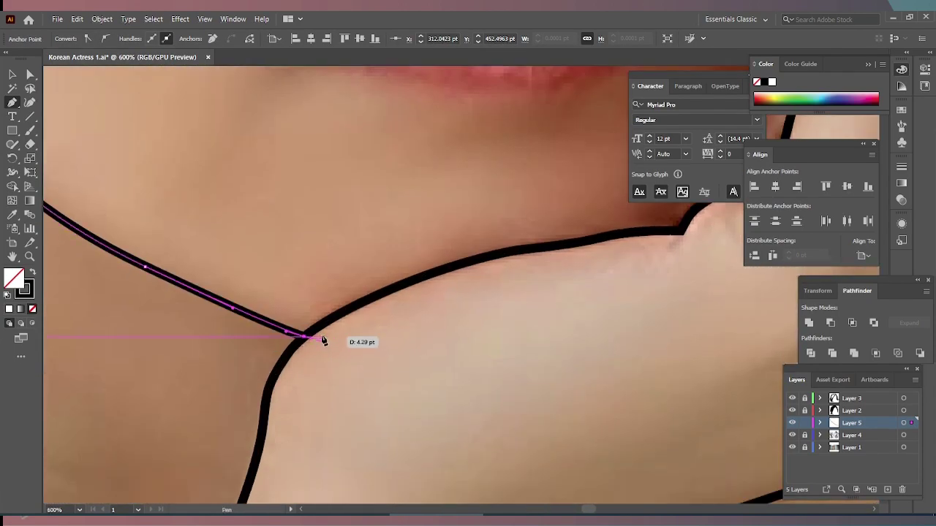
scroll(514, 172, up, 3)
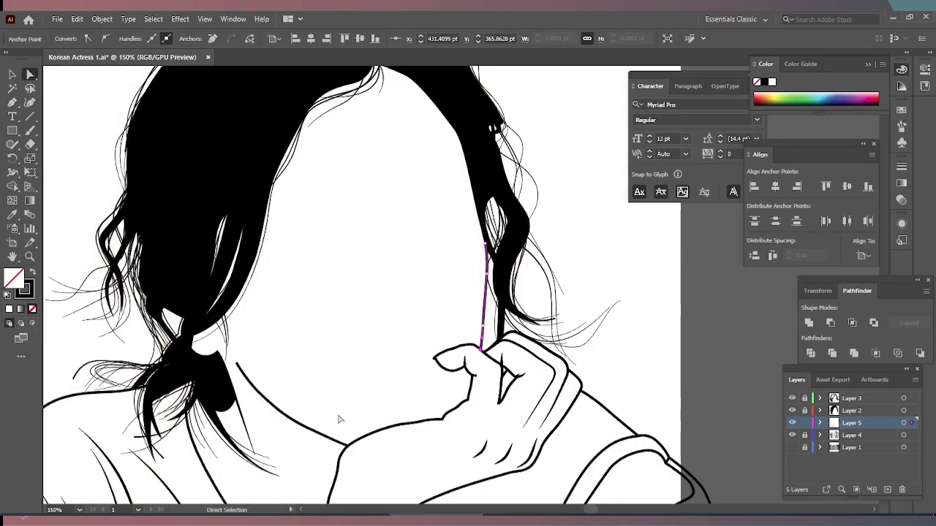
- Give the jawline a rounded width profile and fine-tune its stroke width with the Width tool
click(326, 428)
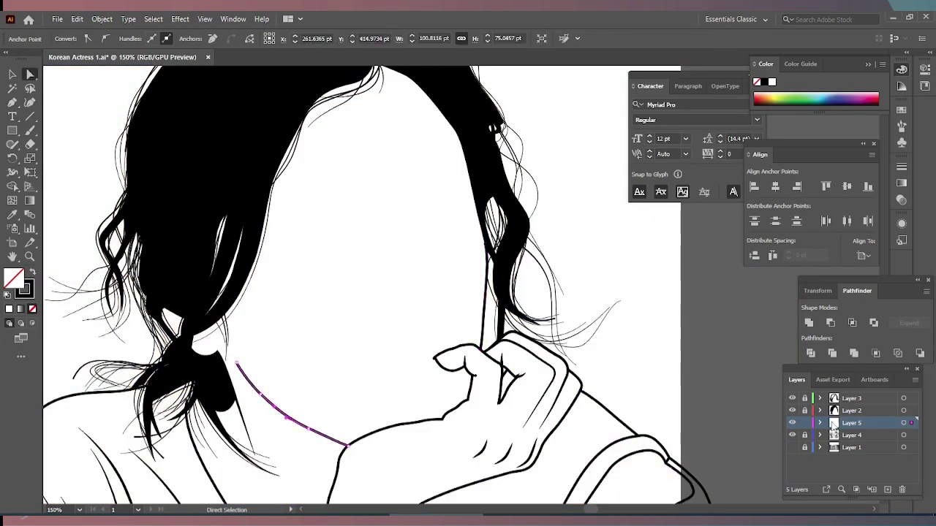
click(212, 116)
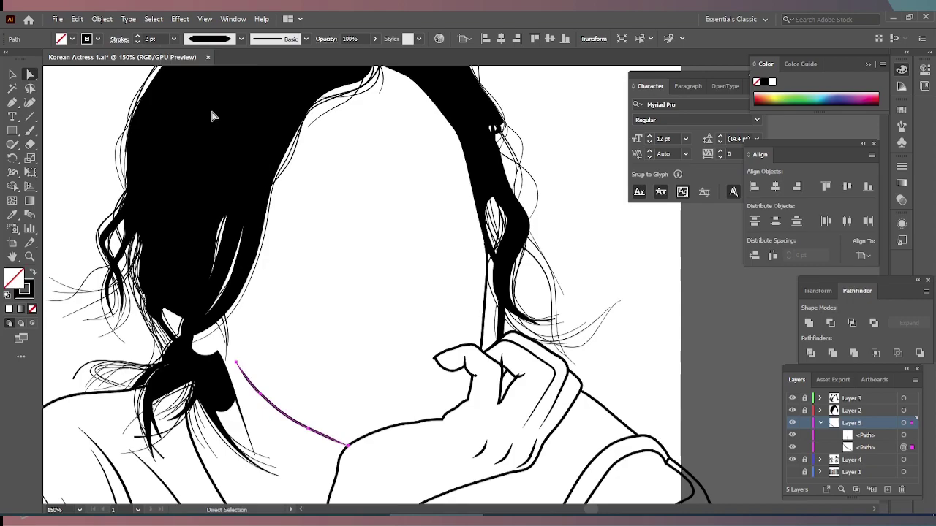
click(240, 39)
click(205, 95)
key(shift+w)
alt+scroll(348, 388, up, 1)
alt+scroll(348, 387, up, 1)
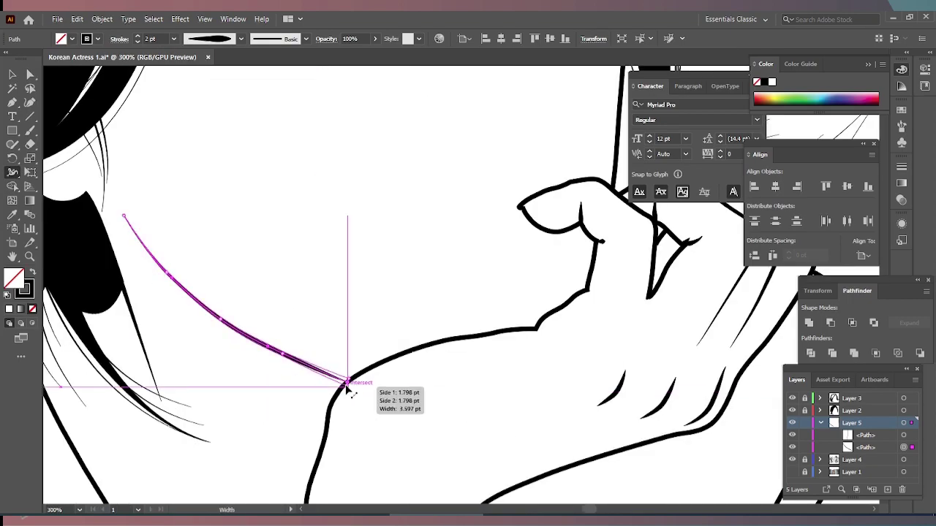
key(ctrl+shift+a)
key(ctrl+0)
key(ctrl+1)
key(a)
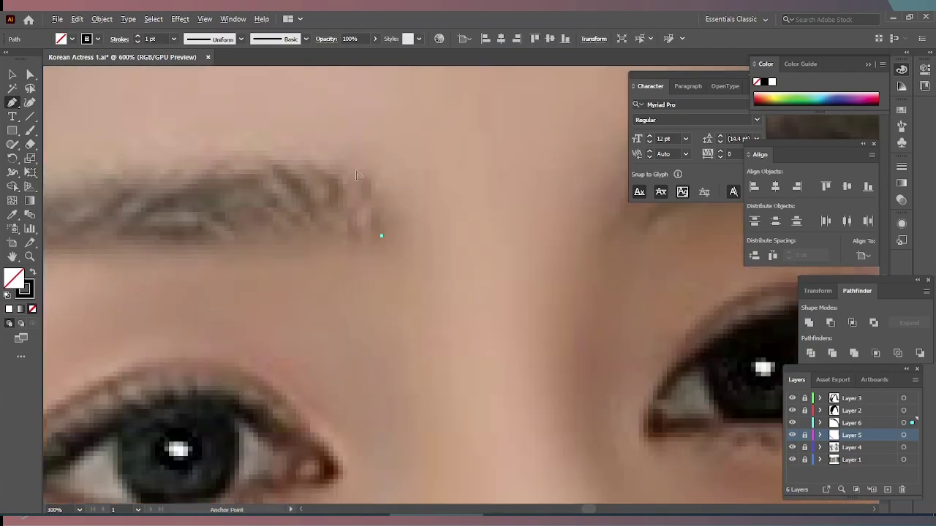
- Trace the eyebrow with curved segments and reshape its upper spike
drag(334, 162, 336, 172)
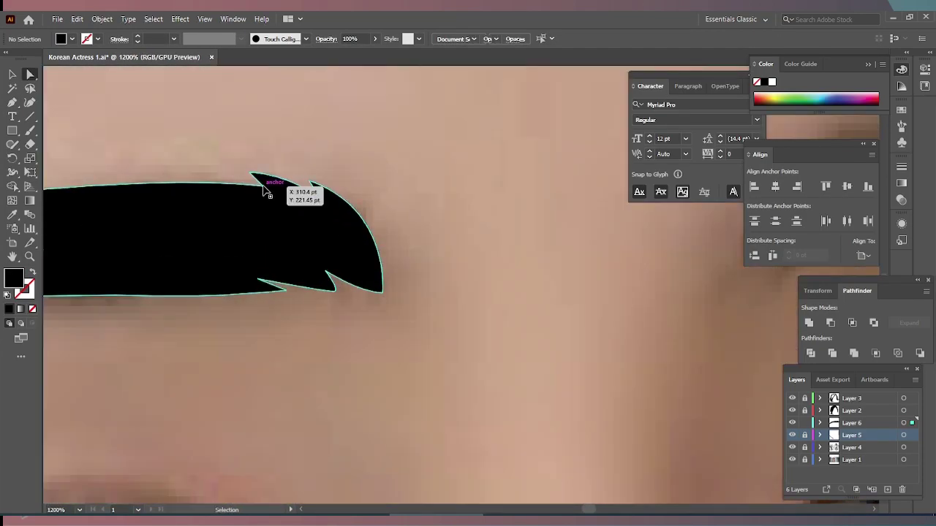
click(265, 189)
key(shift+x)
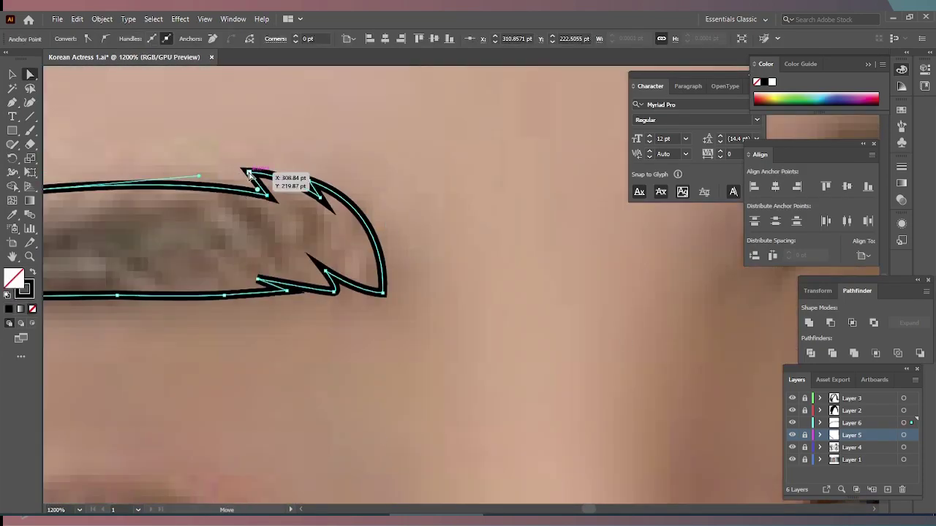
mouse_move(321, 210)
mouse_down()
mouse_move(334, 187)
mouse_move(385, 190)
mouse_up()
key(ctrl+minus)
key(ctrl+minus)
key(ctrl+minus)
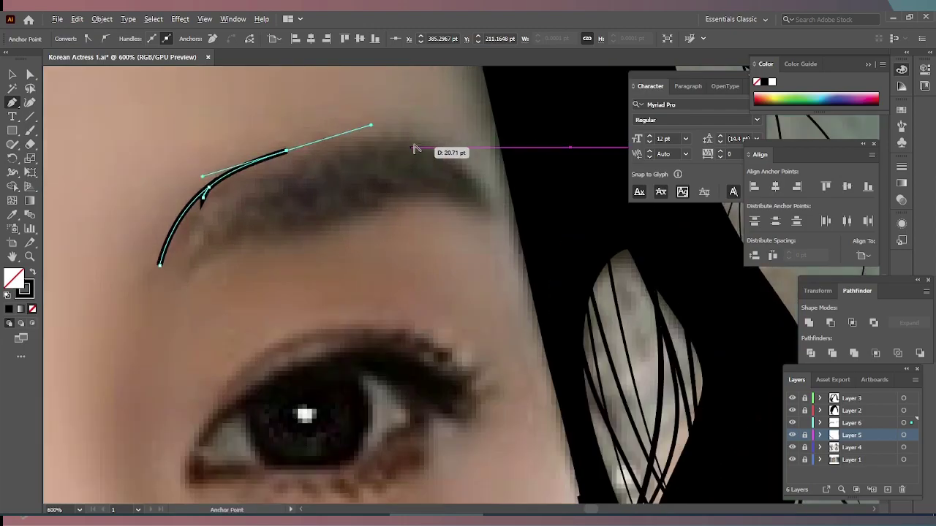
key(ctrl+plus)
key(ctrl+plus)
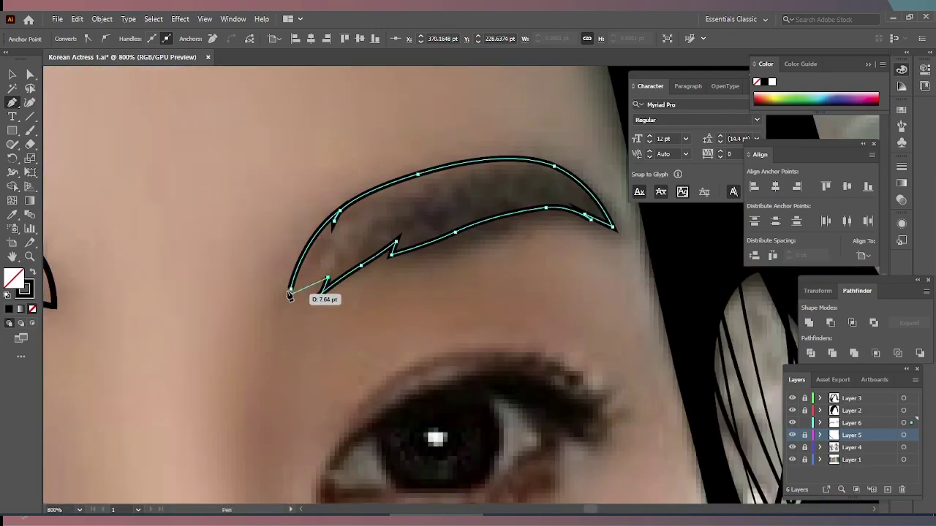
scroll(290, 295, up, 1)
- Close the eyebrow outline, fill it solid black, and adjust the anchors at its left tip
click(308, 299)
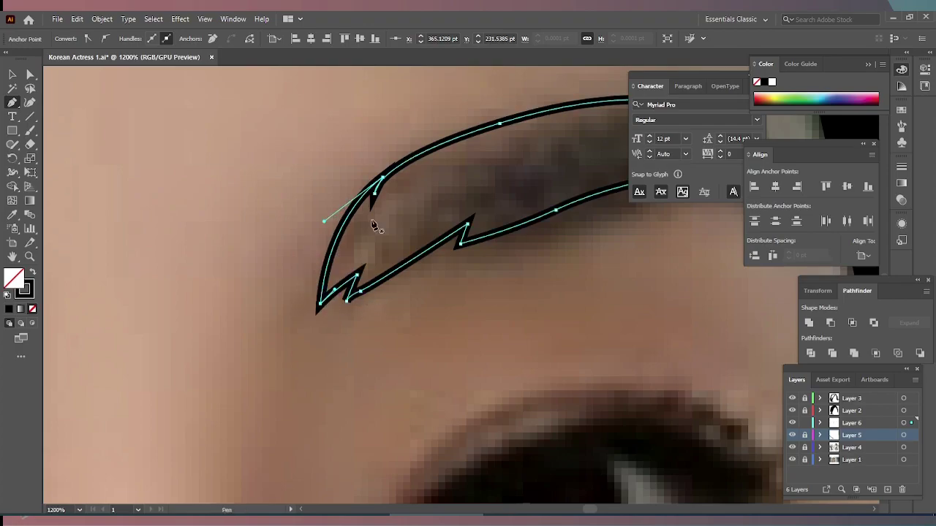
key(shift+x)
key(ctrl+minus)
key(ctrl+minus)
key(ctrl+minus)
click(792, 423)
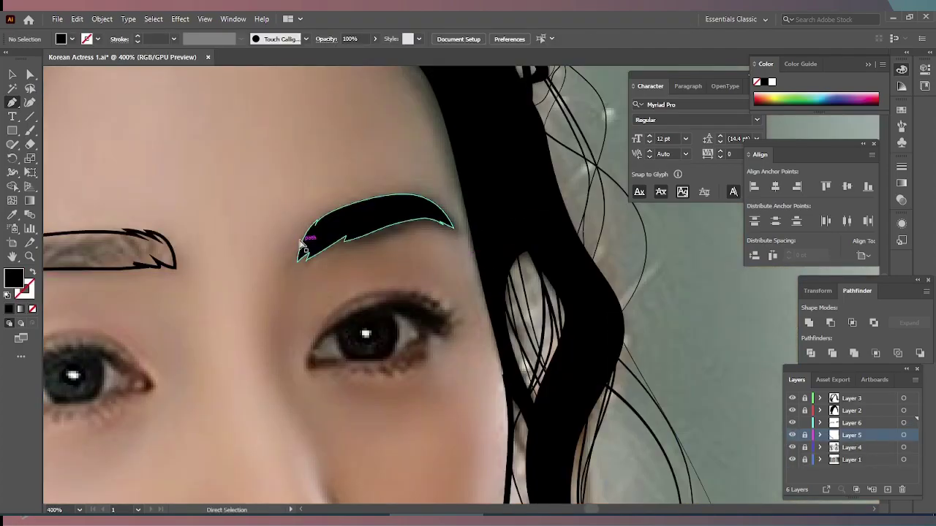
scroll(307, 245, up, 3)
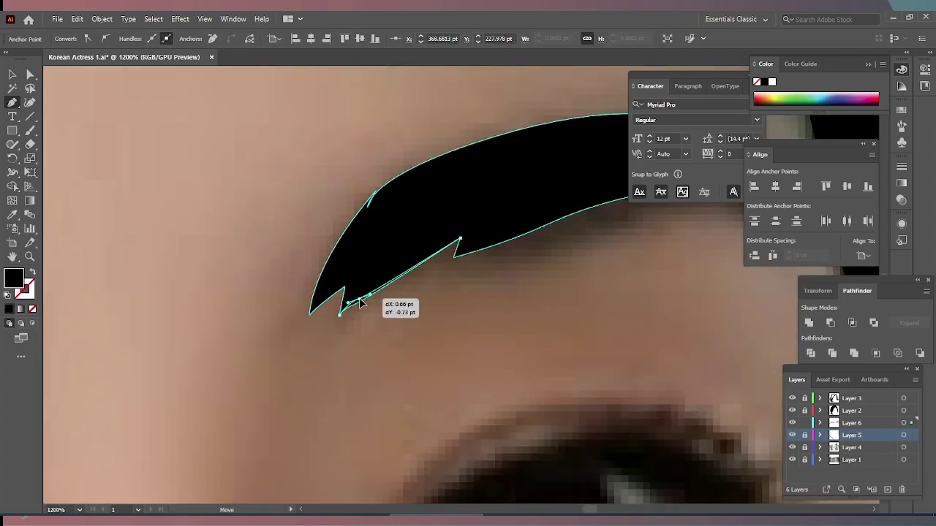
drag(327, 315, 444, 261)
scroll(475, 252, down, 1)
scroll(507, 241, down, 2)
- Select both eyebrow shapes, try default colours, then restore their black fill
click(903, 435)
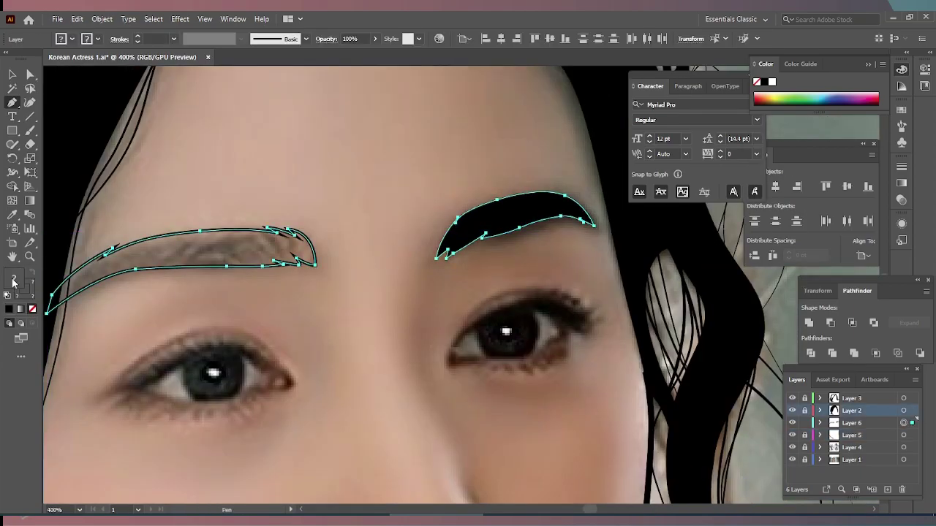
key(d)
key(ctrl+z)
key(ctrl+shift+a)
key(a)
key(ctrl+0)
scroll(278, 439, up, 1)
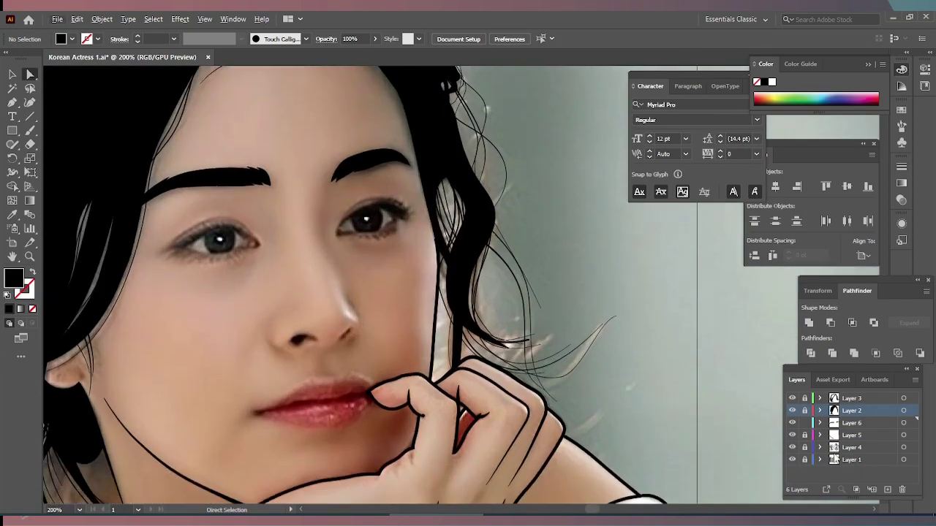
- Pen-trace the left nostril as a closed filled shape
scroll(322, 329, up, 3)
key(p)
click(143, 371)
click(225, 314)
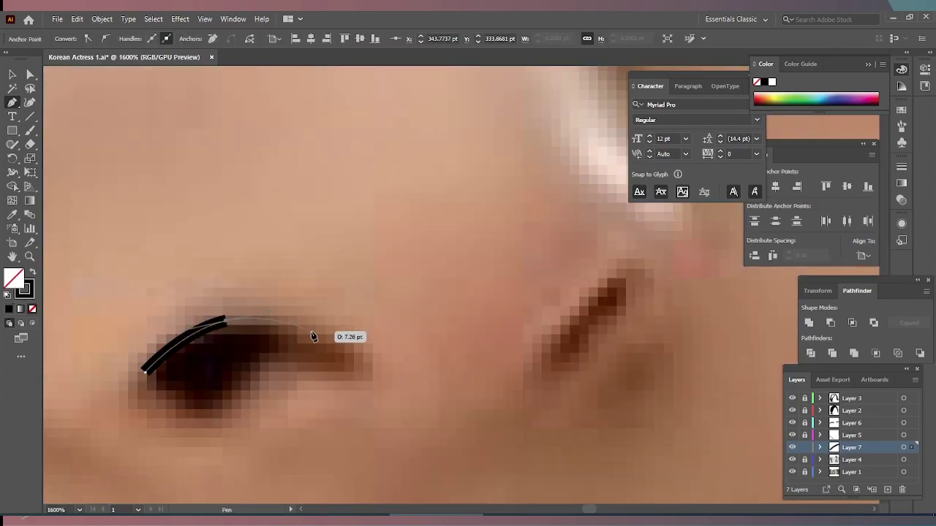
scroll(314, 351, down, 1)
click(325, 368)
scroll(314, 358, up, 1)
click(282, 354)
scroll(283, 355, up, 2)
click(231, 390)
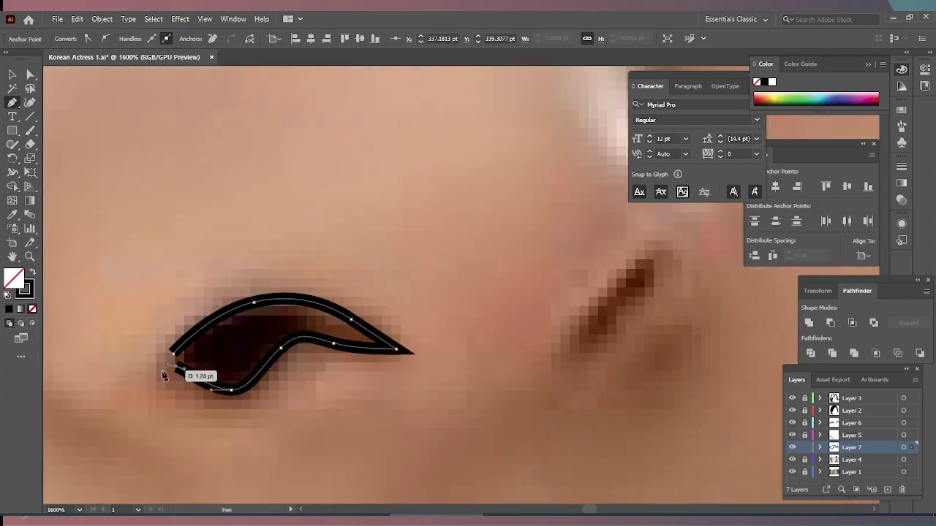
click(164, 369)
scroll(340, 329, down, 2)
scroll(341, 351, down, 2)
scroll(341, 341, up, 3)
- Trace the right nostril and make Layer 5 the active layer
click(333, 340)
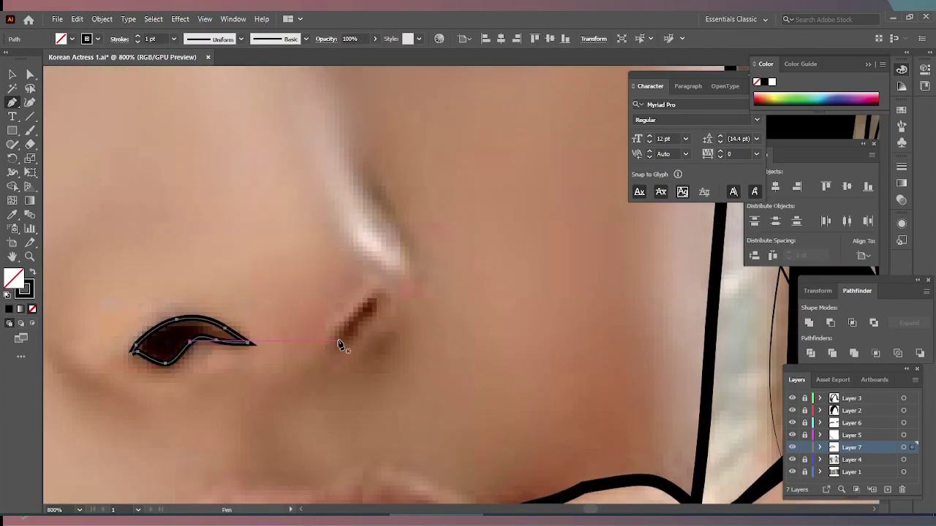
click(364, 305)
scroll(379, 314, up, 2)
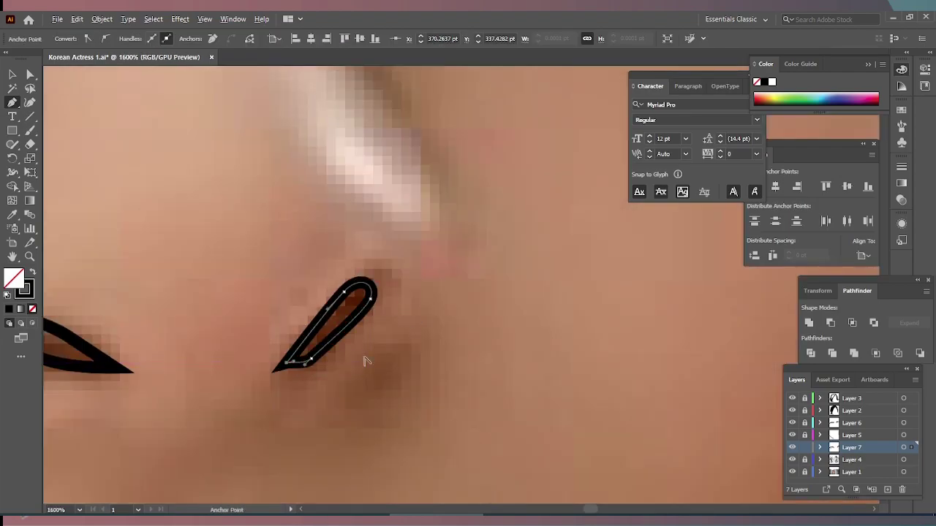
scroll(362, 360, down, 4)
click(904, 447)
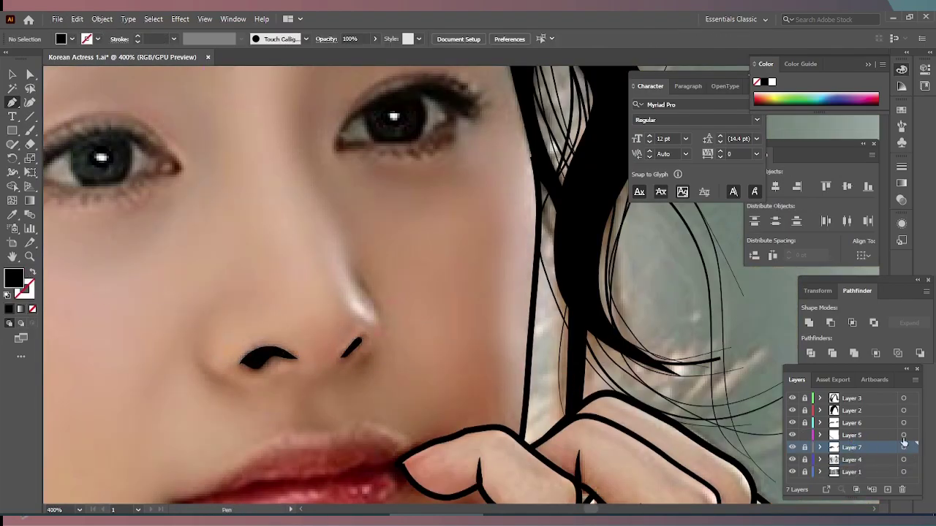
scroll(277, 358, up, 1)
scroll(238, 347, up, 2)
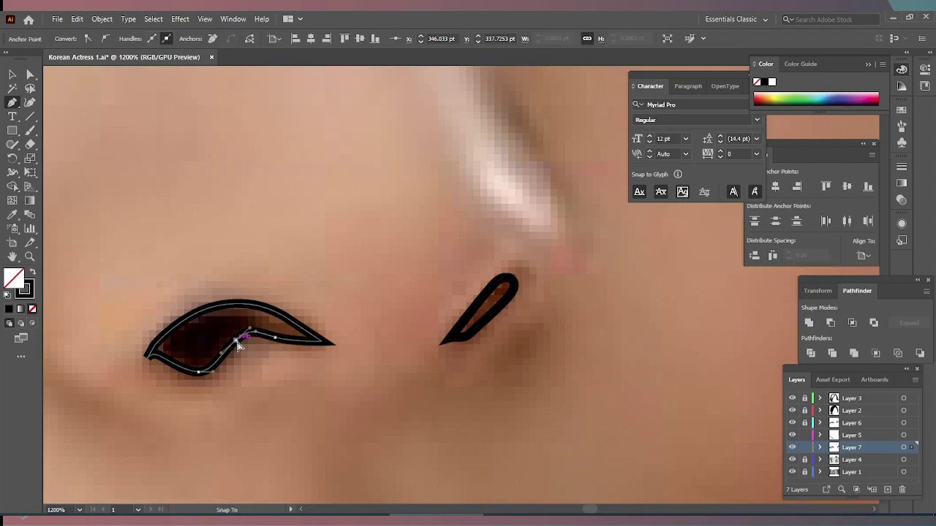
scroll(344, 389, down, 2)
ctrl+click(358, 391)
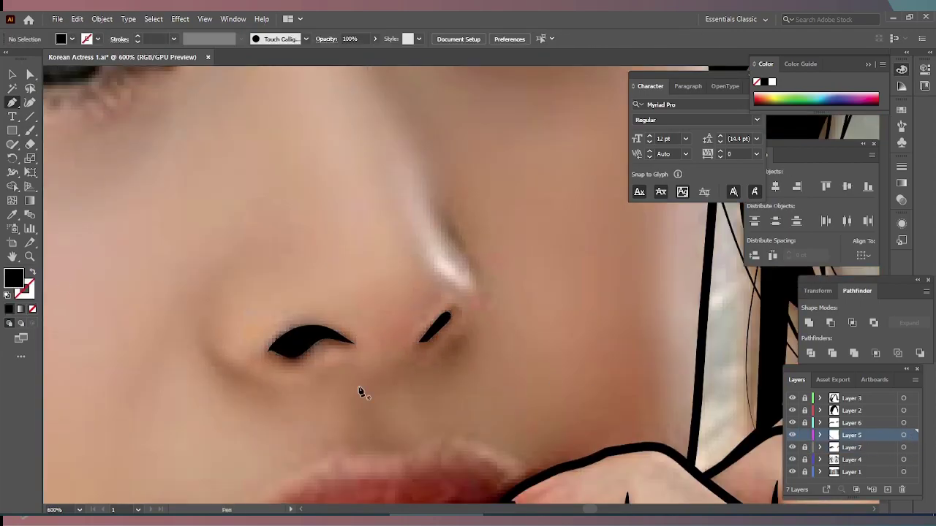
scroll(358, 392, down, 1)
- Draw stroke-only curves around the left nose wing and down the right side of the nose
click(222, 298)
drag(259, 361, 293, 382)
key(shift+x)
click(385, 254)
drag(398, 280, 422, 290)
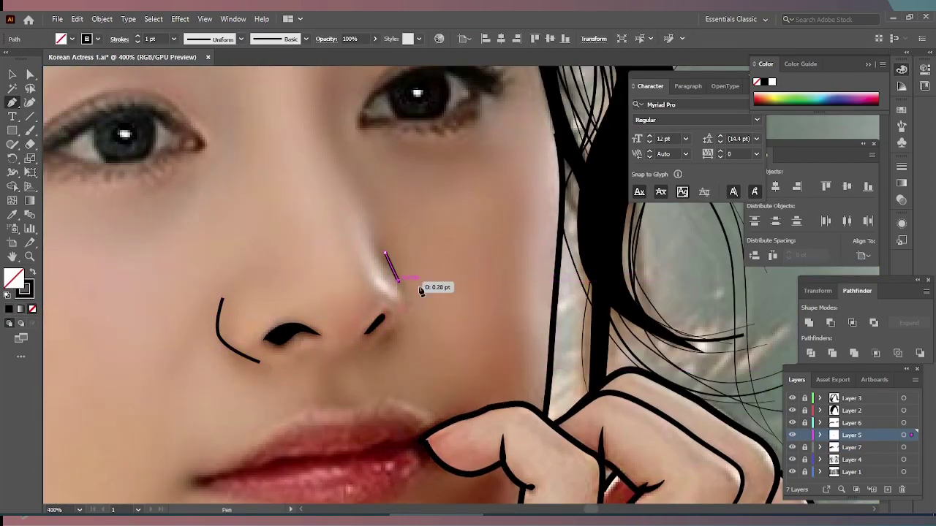
scroll(423, 291, up, 2)
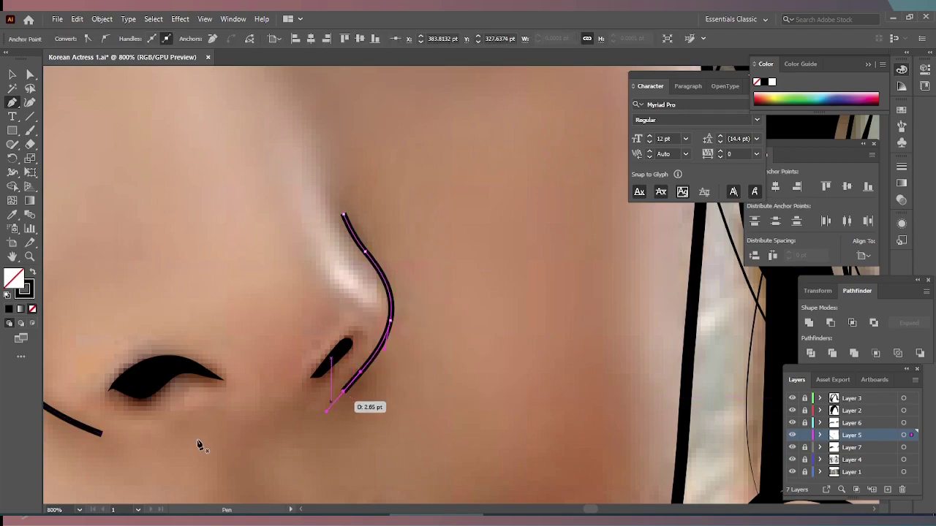
scroll(214, 392, down, 2)
click(820, 435)
key(Escape)
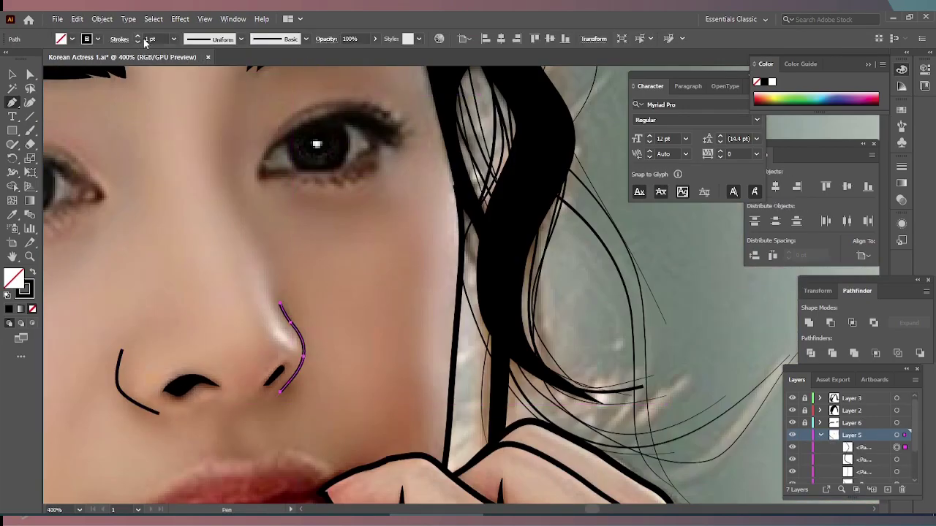
- Set the nose lines to 2 pt with the tapered Width Profile 1
click(137, 36)
click(219, 39)
click(206, 78)
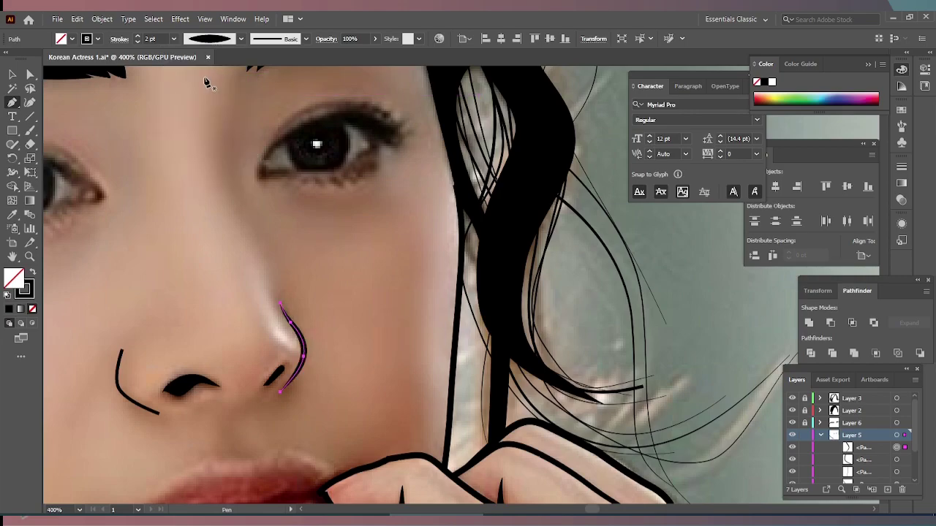
key(Return)
click(242, 39)
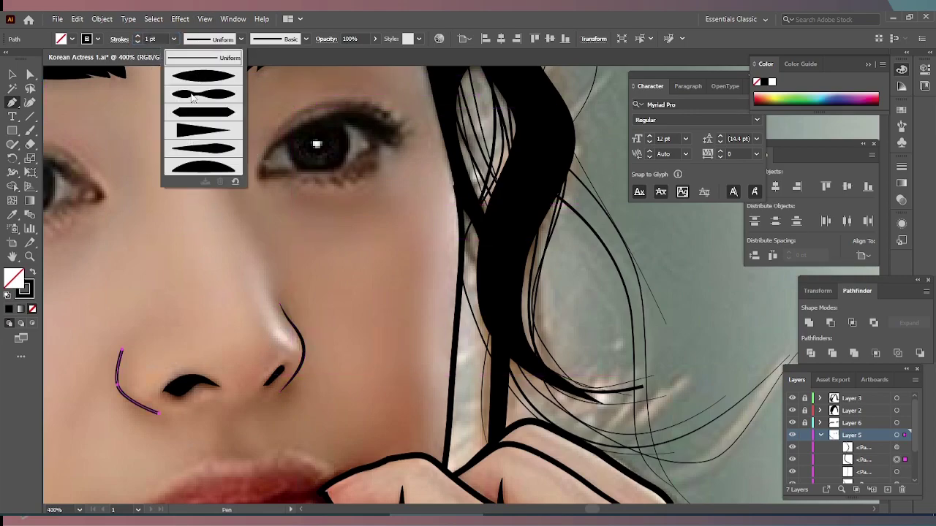
ctrl+click(244, 149)
- Draw a curved line along the nose bridge and zoom out to review the line art
drag(246, 100, 257, 174)
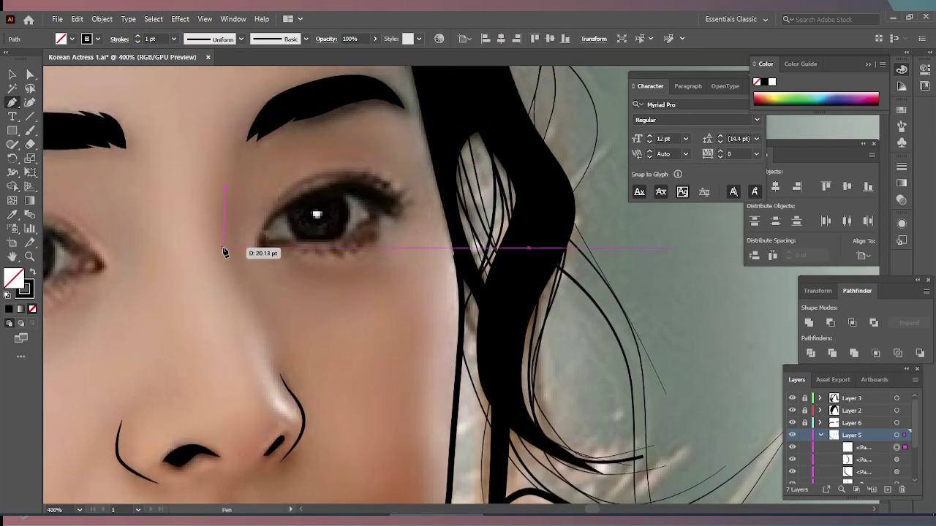
click(236, 194)
drag(257, 302, 257, 305)
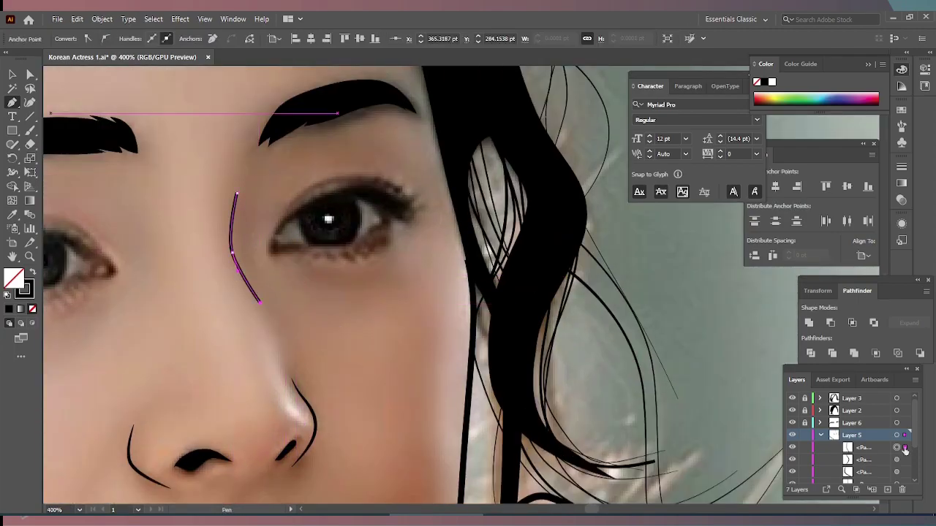
key(ctrl+minus)
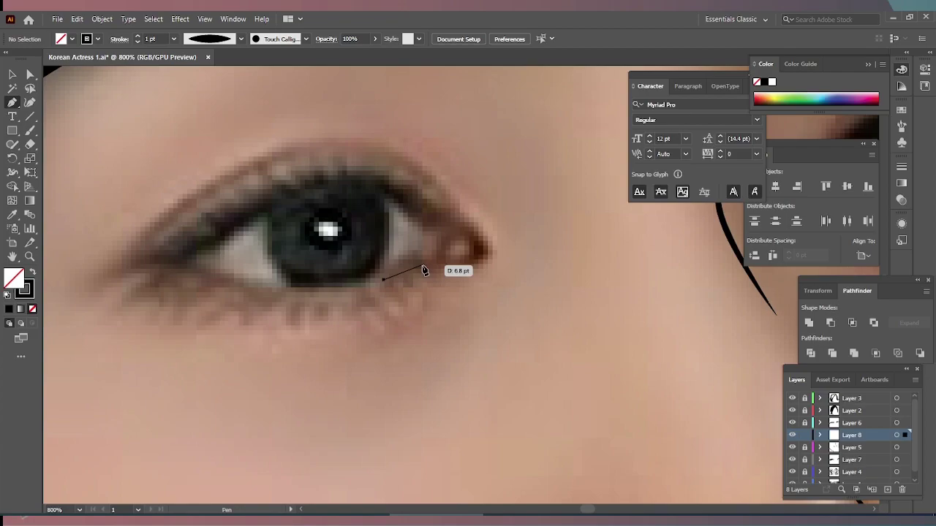
- Finish the eye outline along the lower lid, outer corner and inner corner, then adjust its anchors
click(422, 266)
click(468, 264)
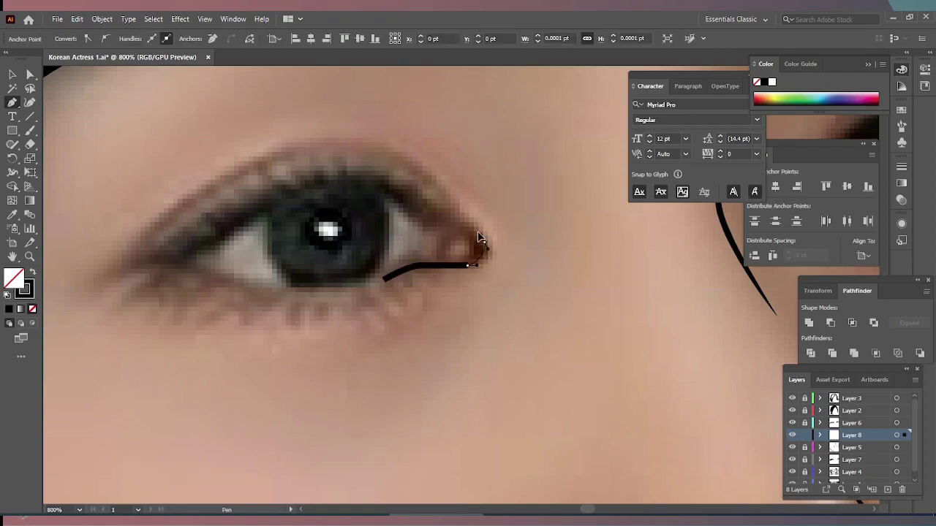
drag(485, 242, 497, 255)
click(113, 271)
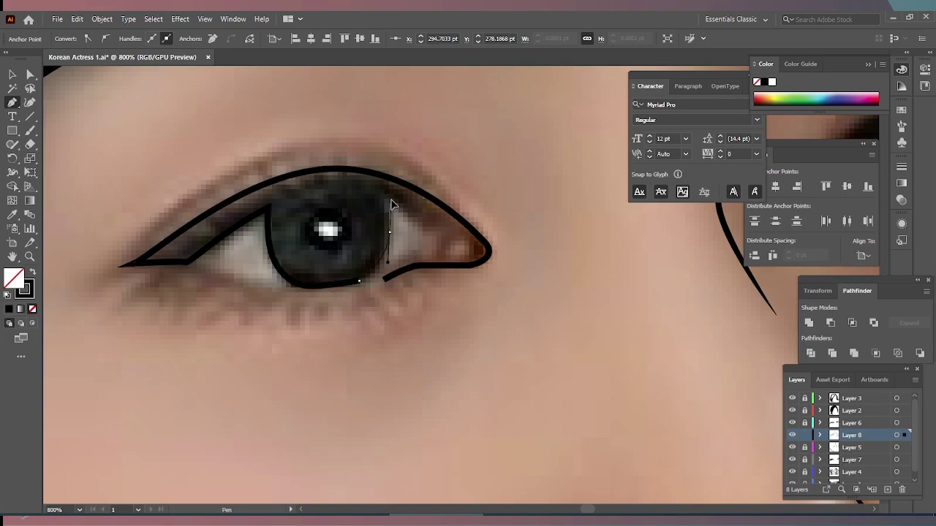
drag(427, 228, 451, 244)
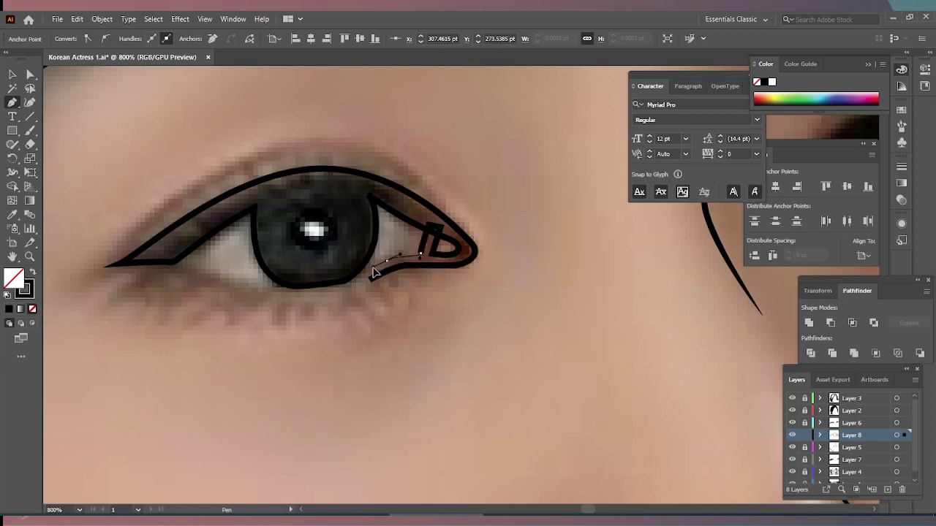
drag(373, 272, 375, 261)
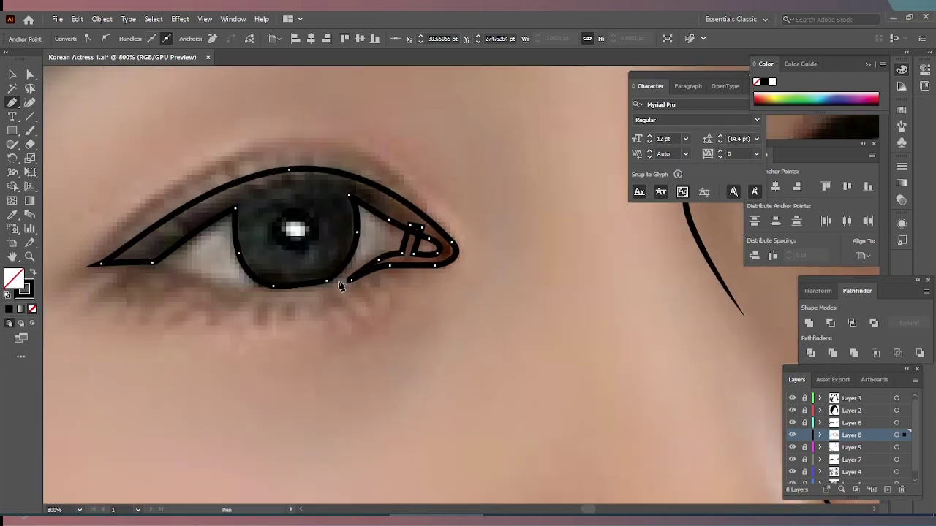
click(188, 271)
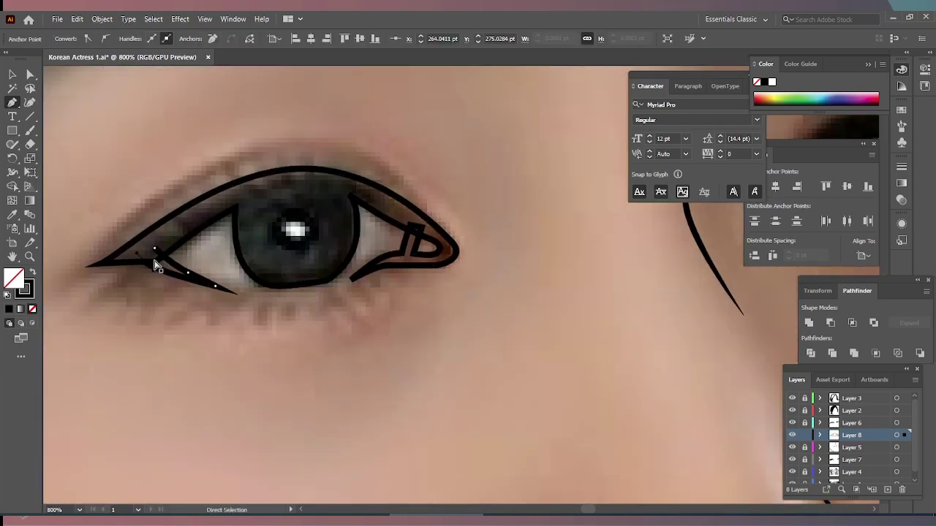
- Draw a closed crease line arching over the upper eyelid
click(89, 259)
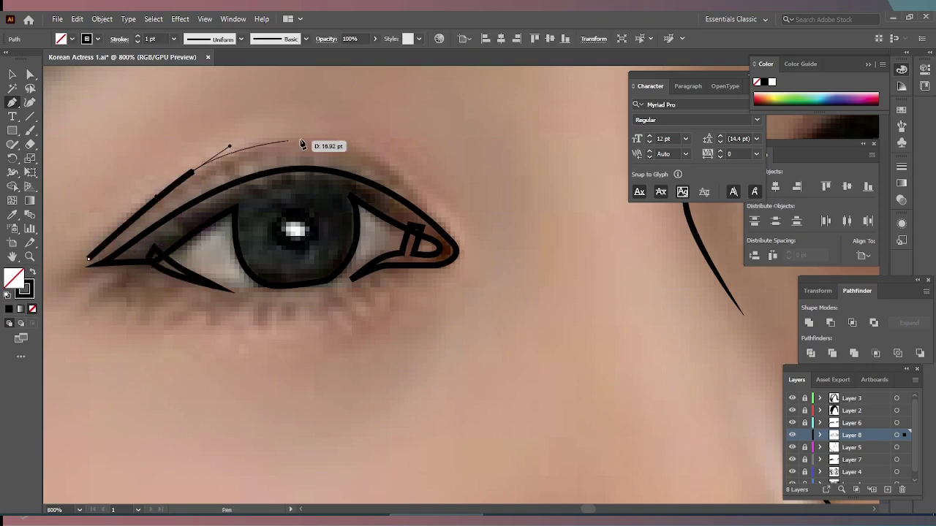
drag(307, 138, 356, 140)
key(ctrl+z)
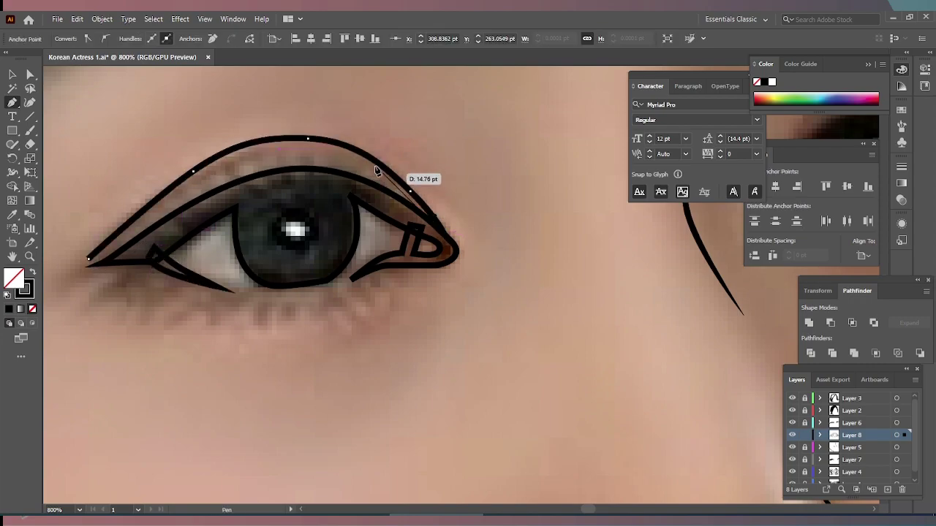
click(90, 258)
key(ctrl+minus)
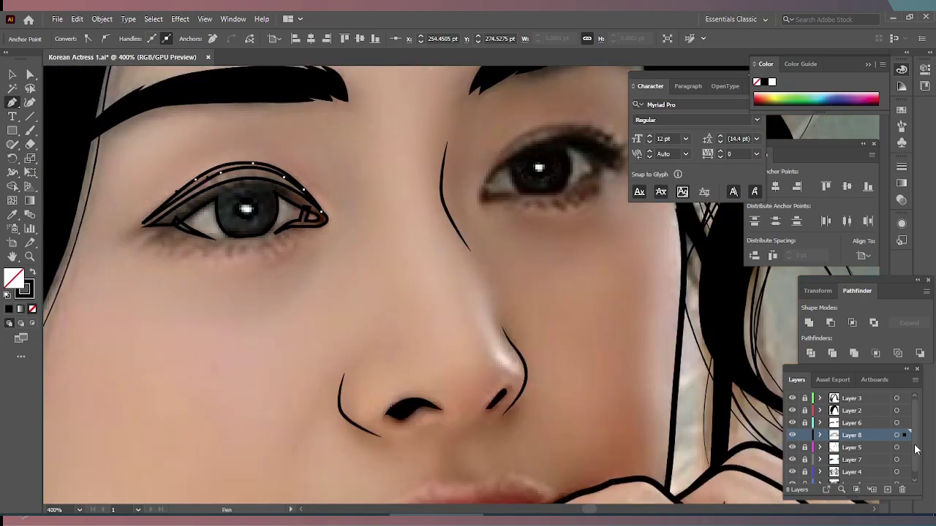
click(906, 436)
key(ctrl+plus)
key(ctrl+plus)
key(ctrl+plus)
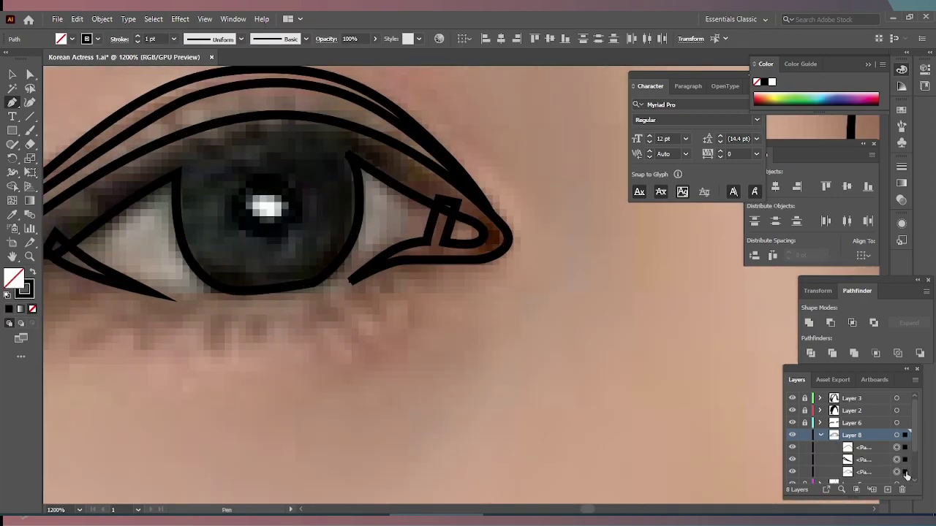
- Reshape both sides of the iris with the Anchor Point tool and make it solid black
click(16, 75)
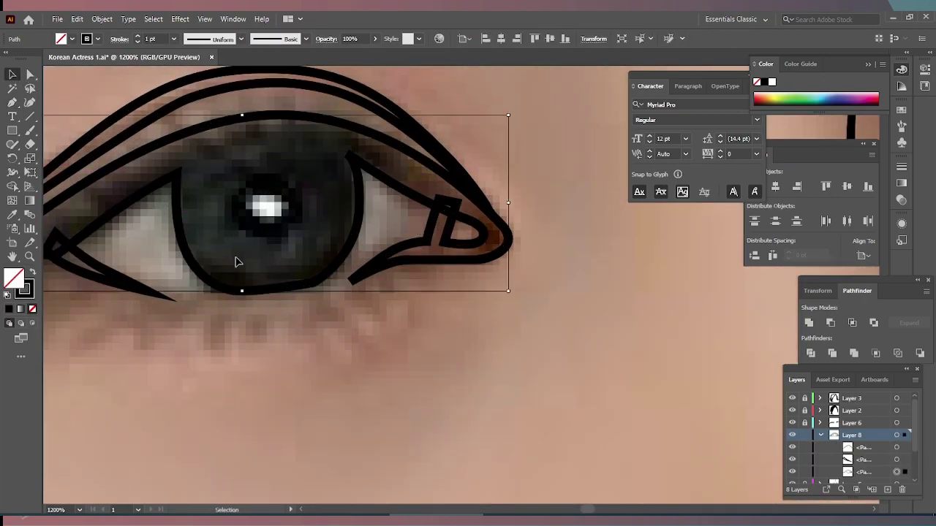
right_click(13, 106)
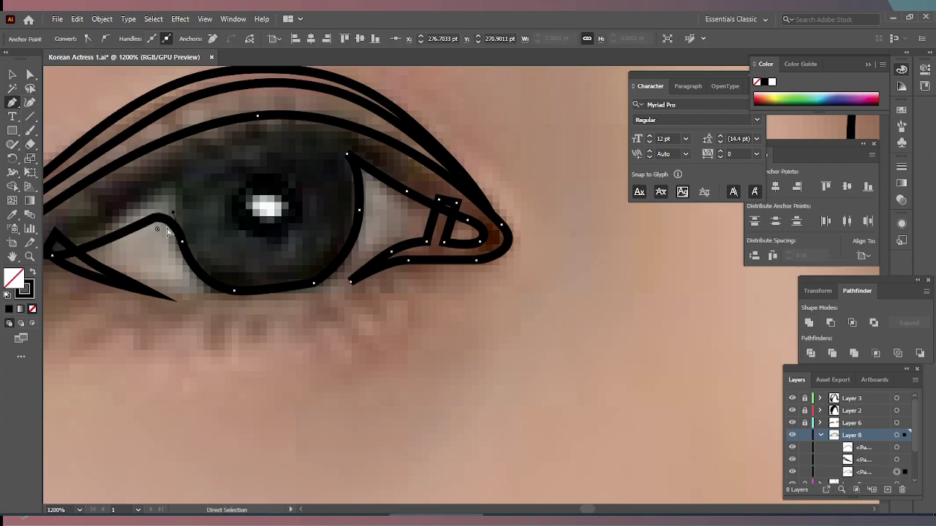
ctrl+click(165, 249)
drag(181, 239, 181, 239)
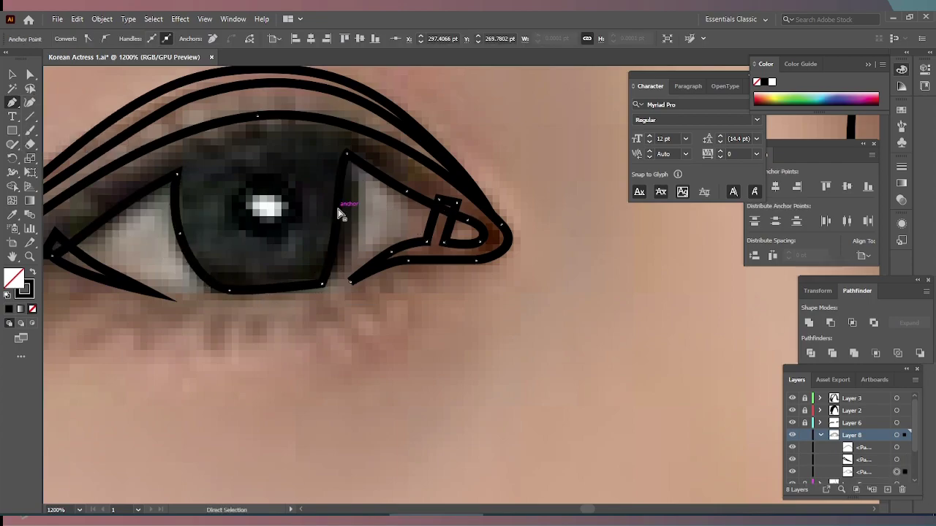
drag(352, 214, 352, 215)
key(ctrl+minus)
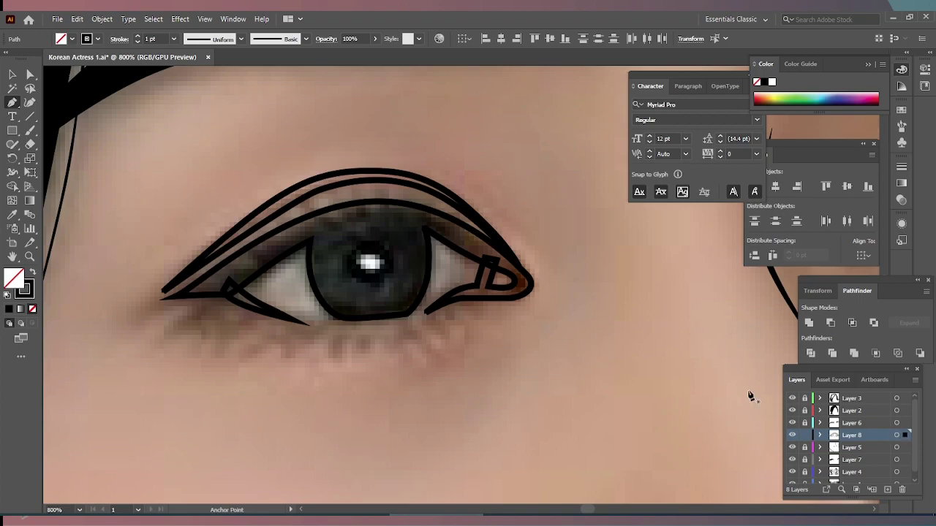
key(shift+x)
scroll(422, 333, down, 3)
scroll(182, 240, up, 3)
ctrl+click(218, 238)
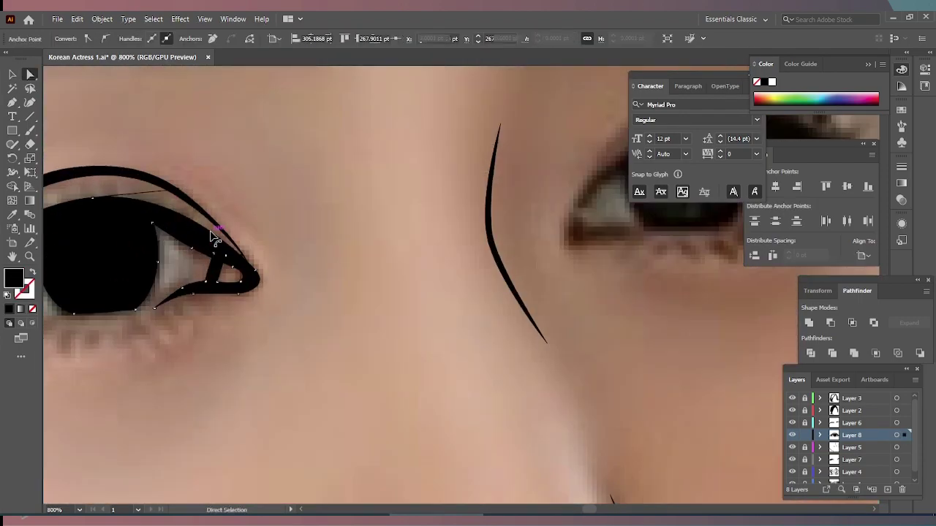
- Add Layer 9 and trace the right eye's outline around the lids and inner corner
scroll(243, 263, down, 3)
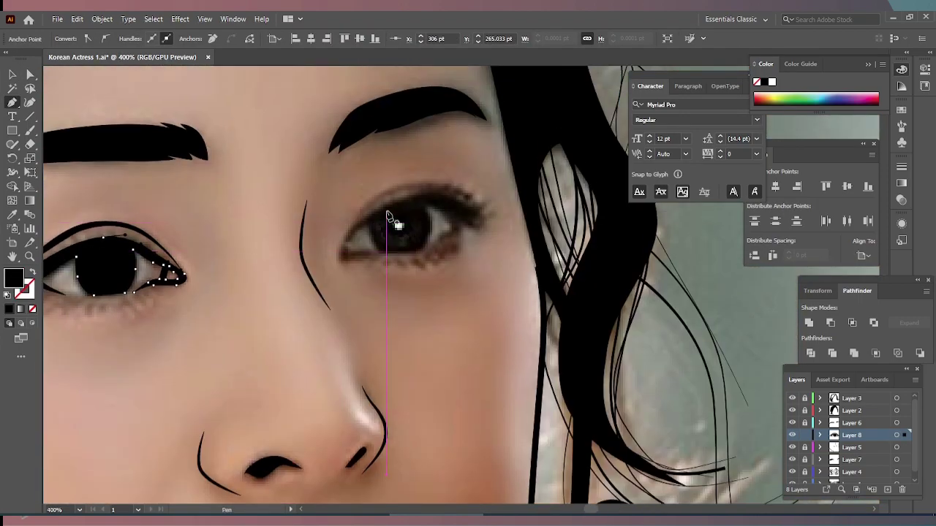
scroll(371, 232, up, 3)
click(891, 494)
click(374, 281)
scroll(333, 281, up, 2)
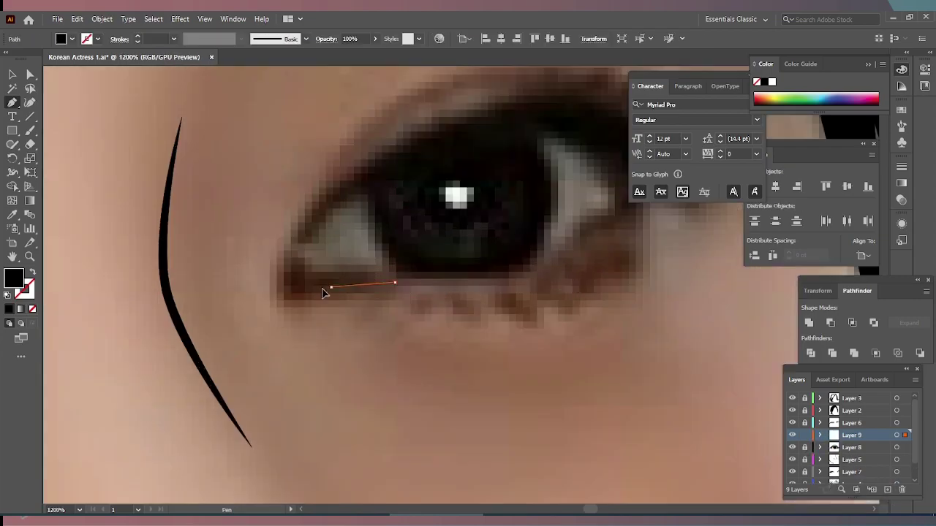
drag(278, 301, 287, 262)
key(shift+x)
scroll(328, 191, down, 1)
drag(422, 157, 426, 160)
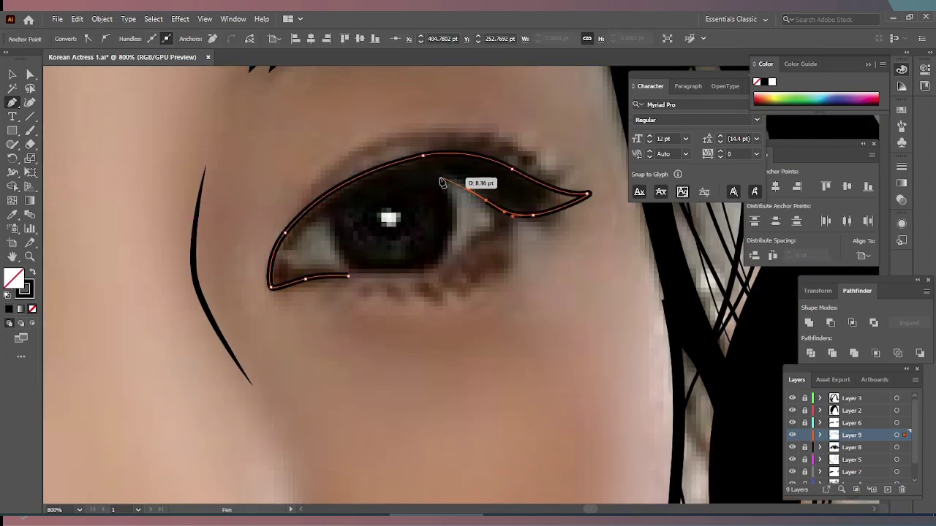
drag(423, 266, 404, 276)
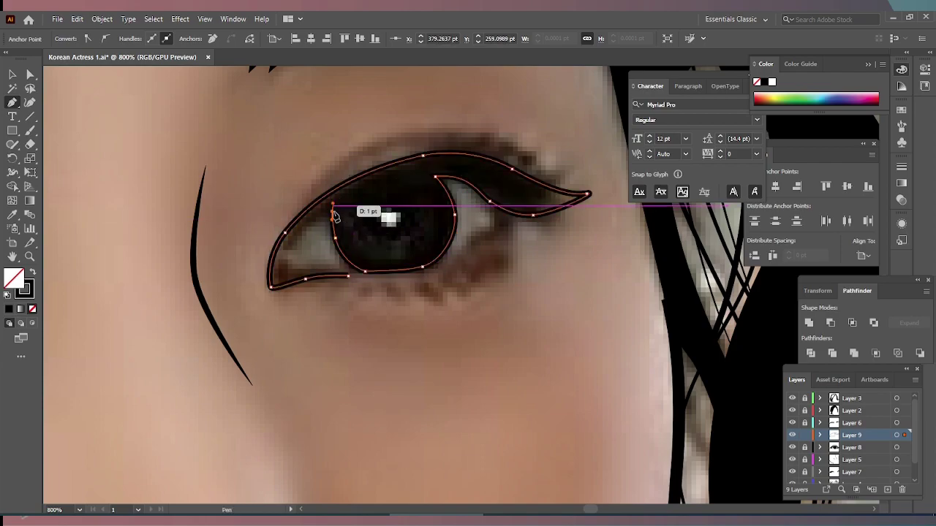
mouse_move(285, 232)
mouse_down()
mouse_move(288, 267)
mouse_move(348, 276)
mouse_up()
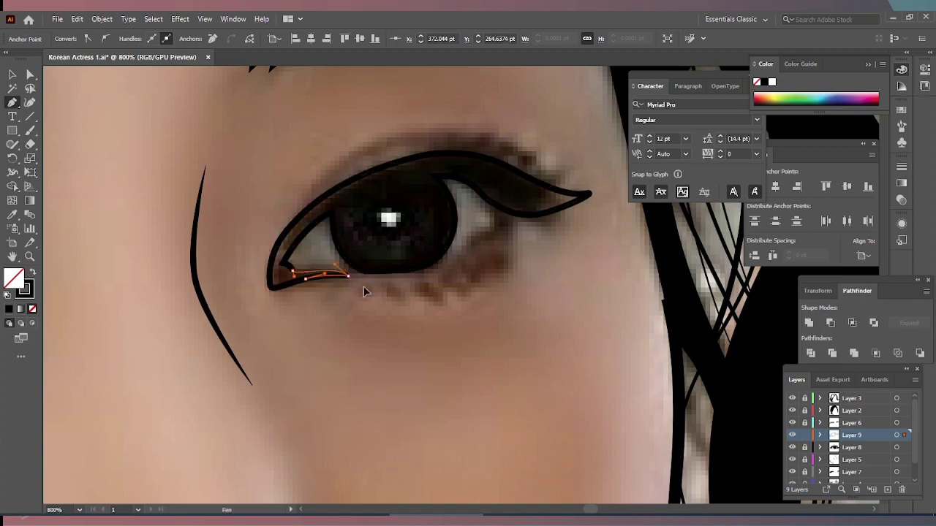
ctrl+click(501, 201)
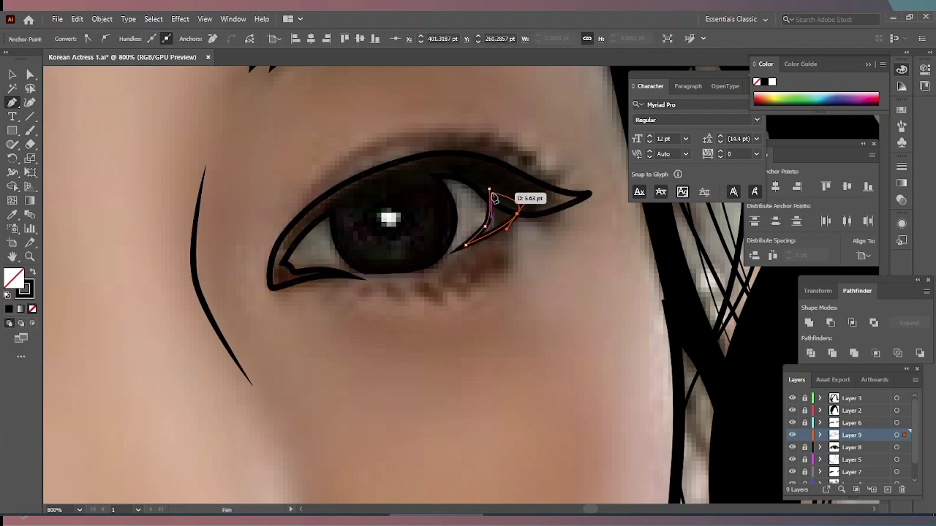
- Draw a curved line along the right upper lid and nudge a left-eye iris anchor leftward
click(298, 200)
drag(397, 145, 438, 139)
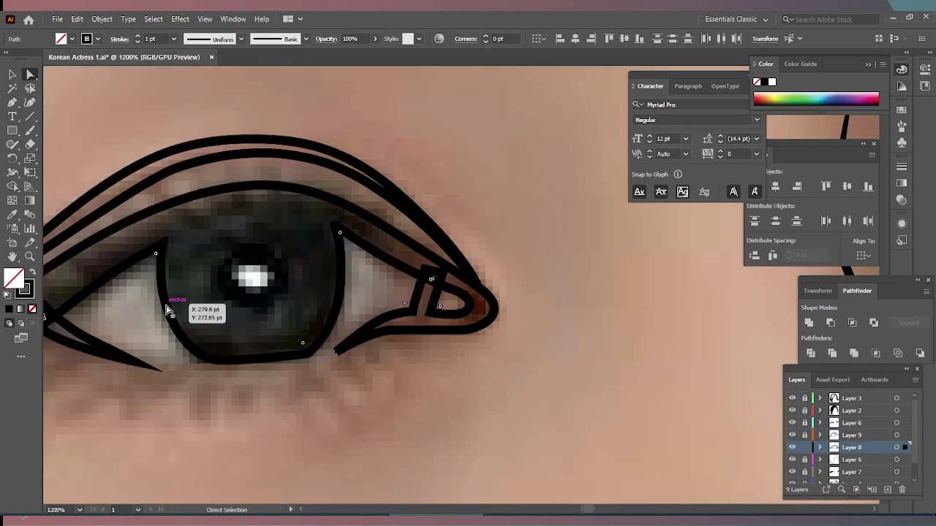
click(349, 289)
drag(353, 288, 340, 287)
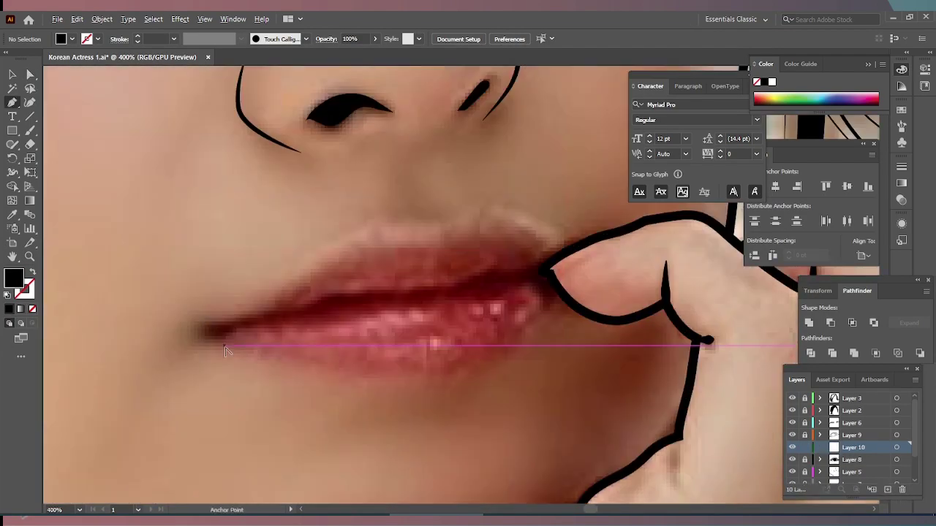
- Trace the mouth line along the lower lip from corner to corner as an outline
click(288, 314)
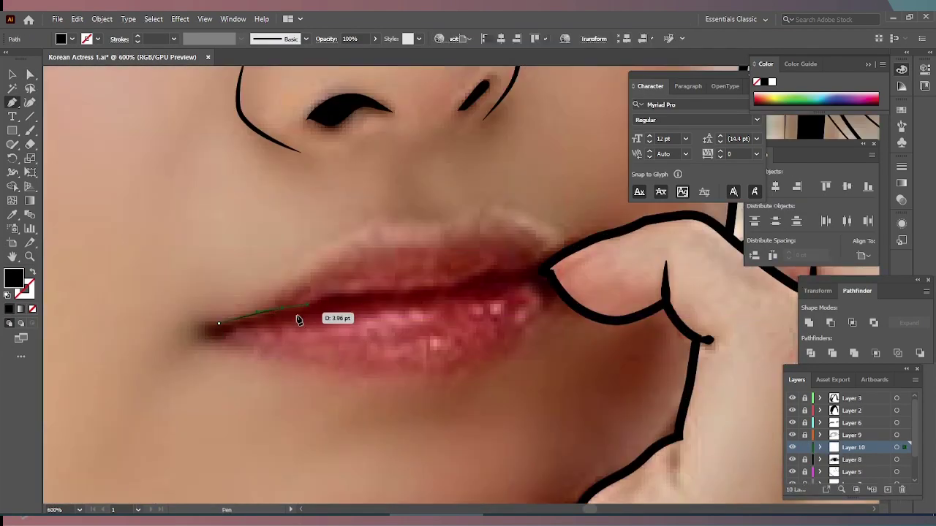
click(343, 294)
drag(543, 273, 302, 317)
scroll(241, 317, up, 2)
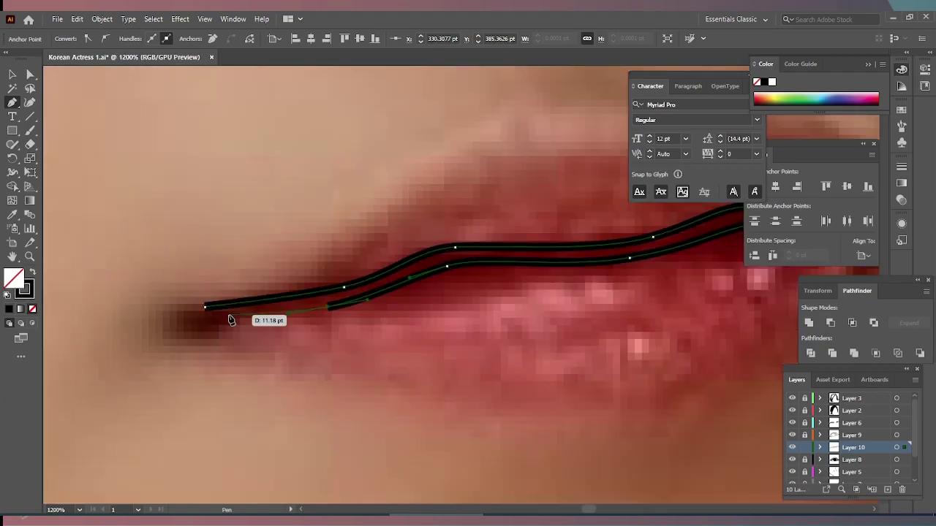
drag(178, 328, 183, 311)
click(184, 310)
scroll(219, 322, down, 3)
key(shift+x)
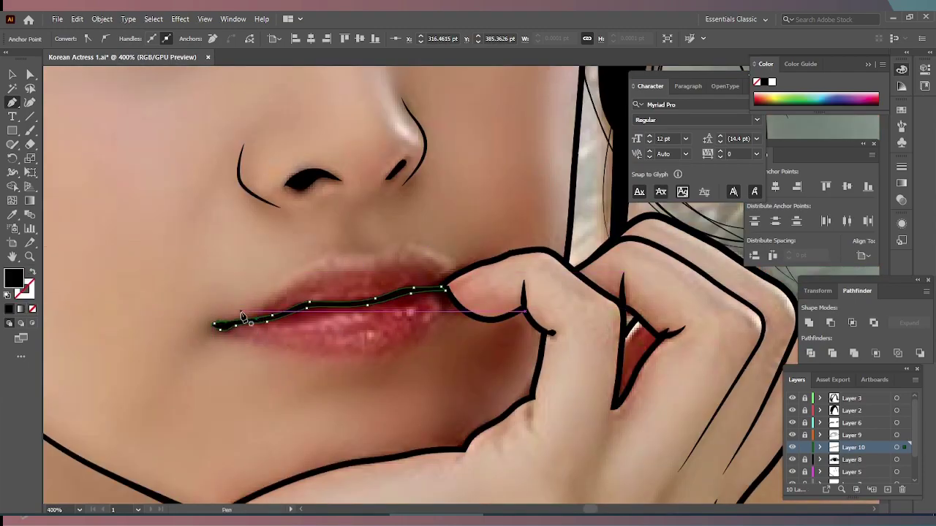
ctrl+click(287, 307)
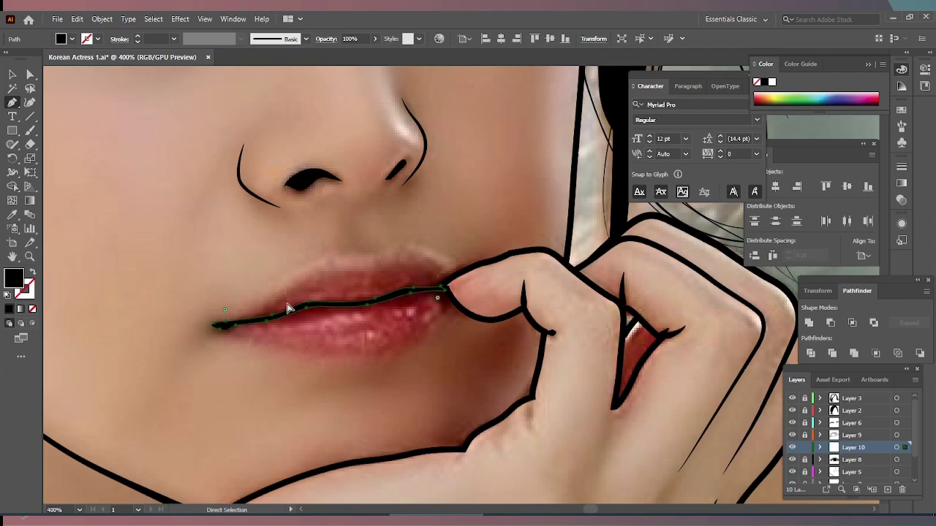
- Trace the upper lip, close the lip outline with the colour showing through, and fit the view
click(221, 326)
drag(320, 272, 369, 270)
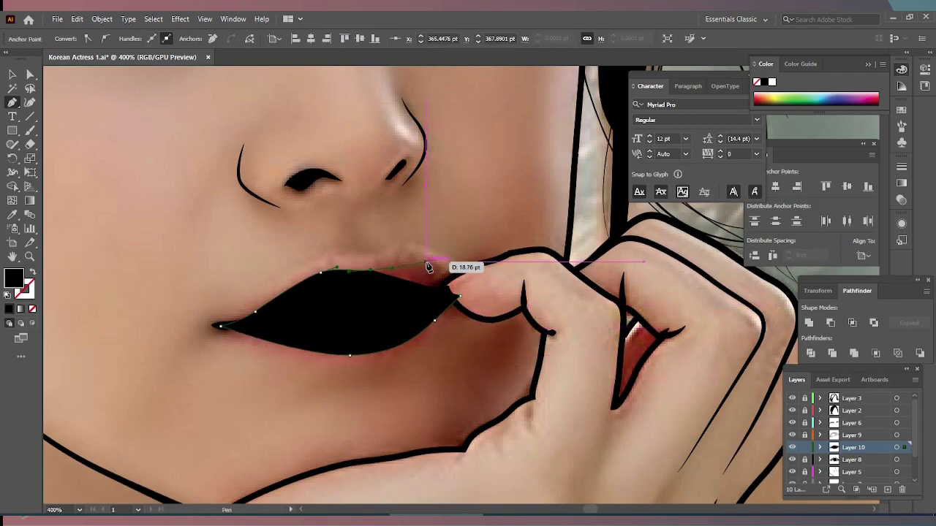
click(465, 271)
click(458, 295)
key(shift+x)
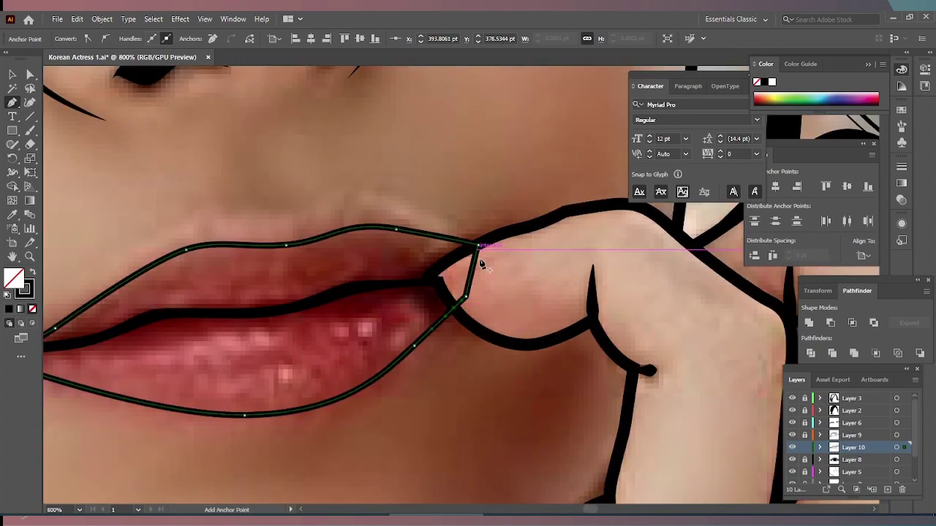
key(a)
key(ctrl+shift+a)
key(ctrl+0)
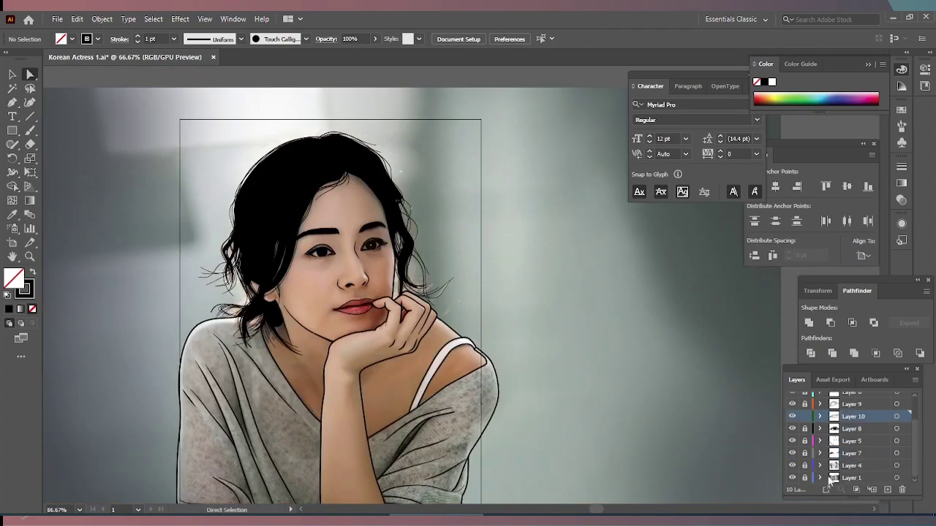
- Hide the background photo and fill the lip shape with red
click(792, 477)
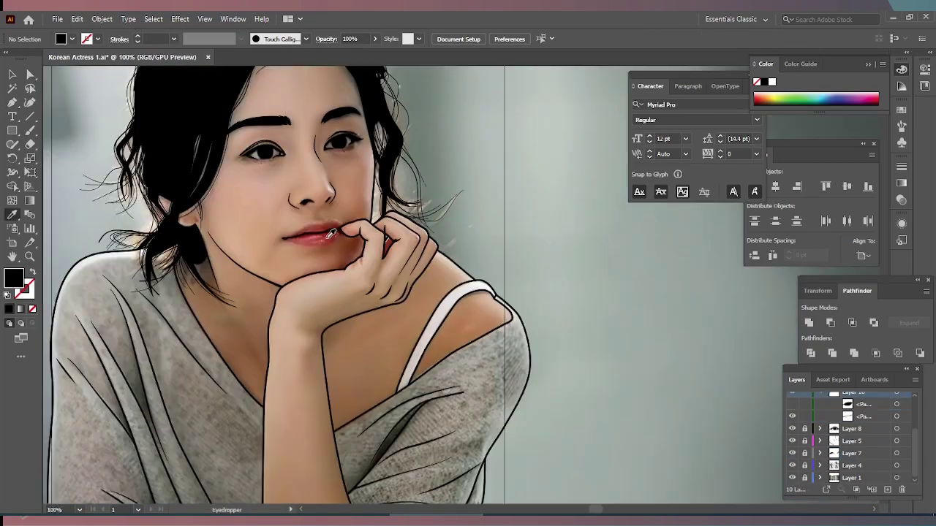
key(ctrl+f)
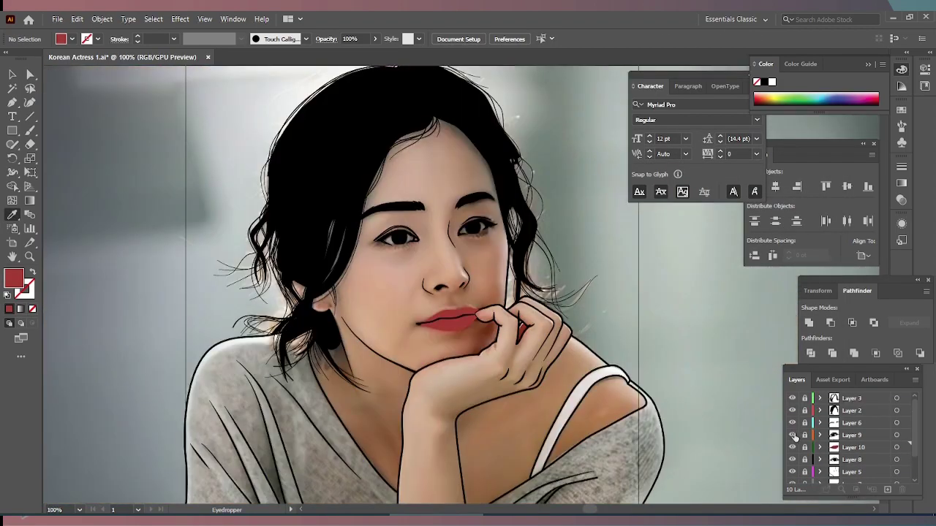
drag(651, 381, 578, 367)
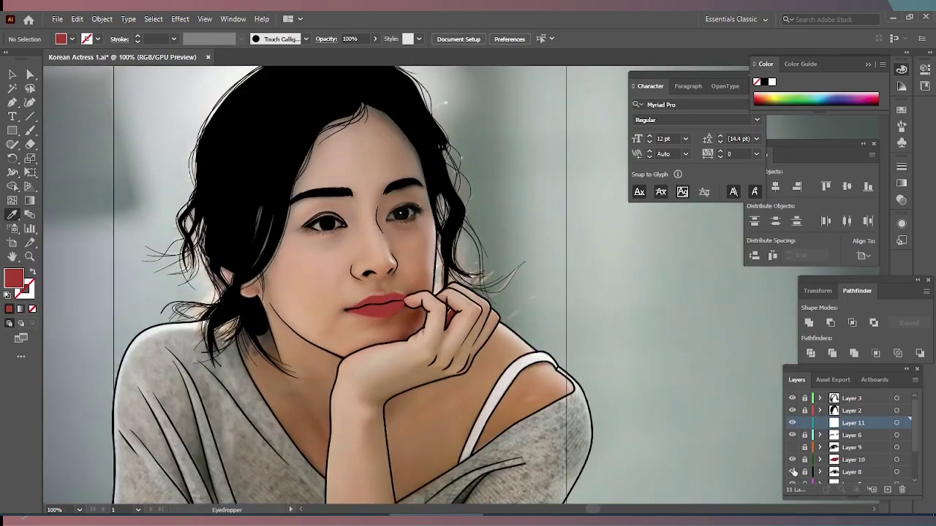
- Draw a tiny white circle on the pupil and nudge it into place
drag(11, 130, 73, 152)
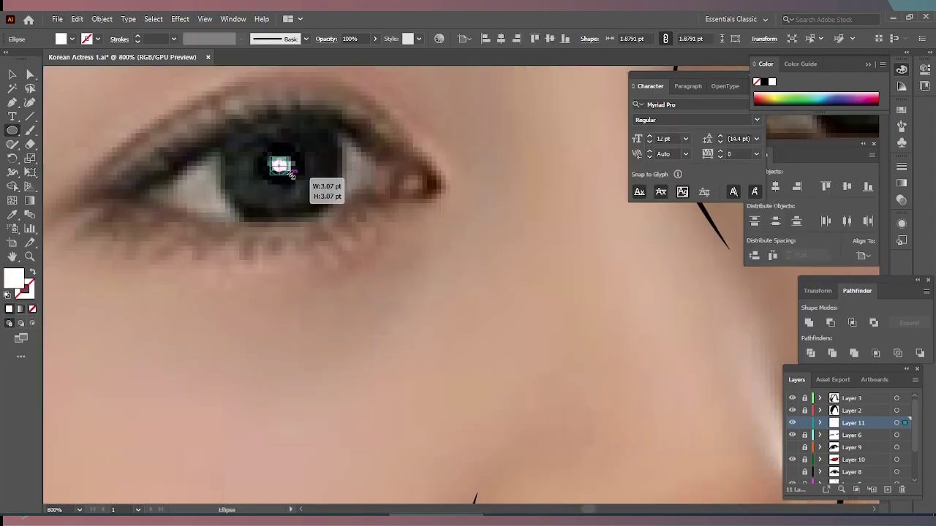
drag(290, 174, 290, 174)
drag(371, 227, 371, 225)
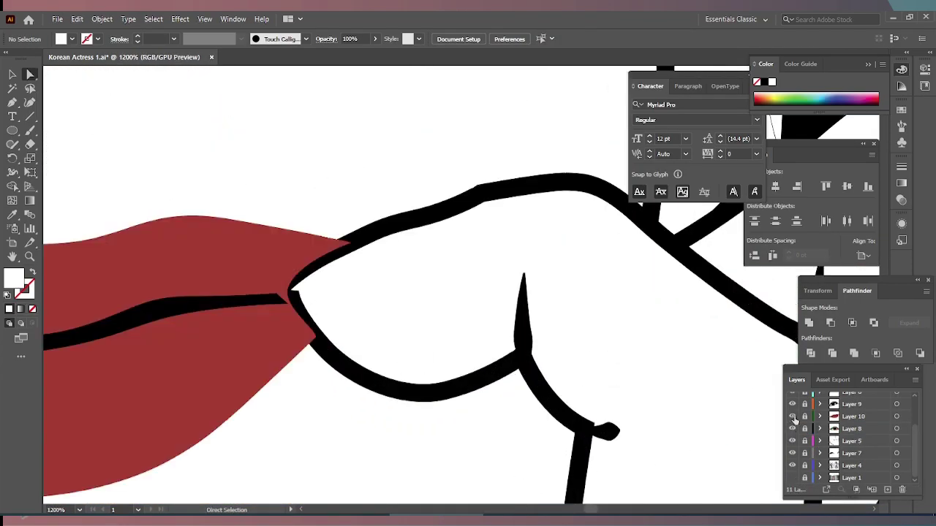
- Move Layer 10 below Layer 7 and adjust the inner eyelid tip anchor
drag(866, 472, 863, 454)
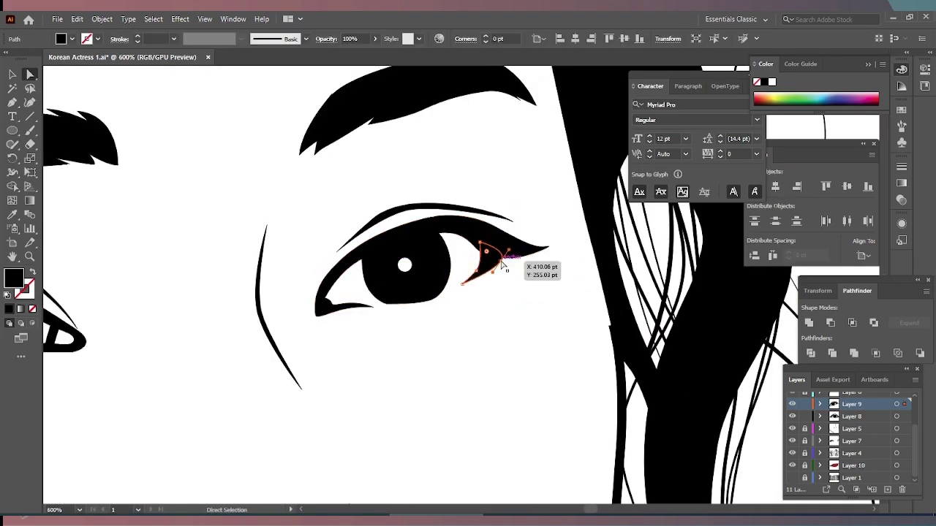
drag(462, 240, 507, 285)
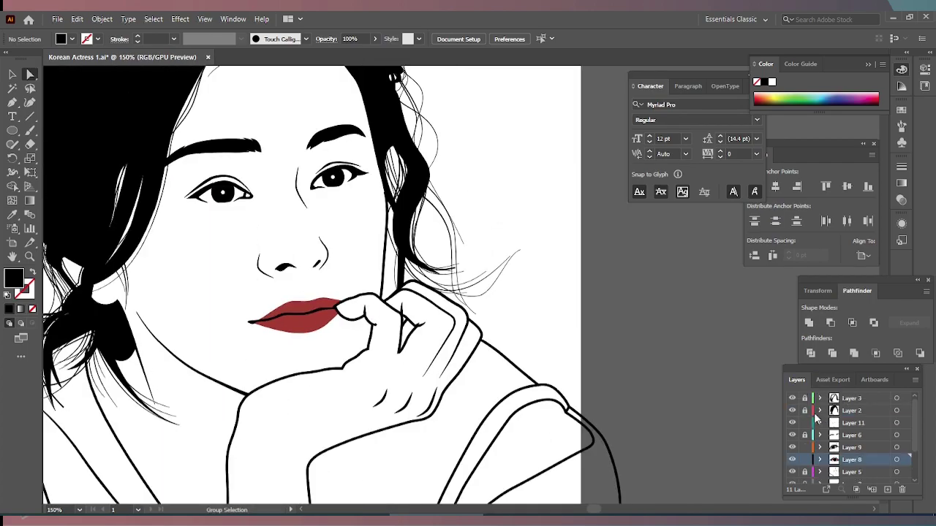
scroll(271, 279, up, 2)
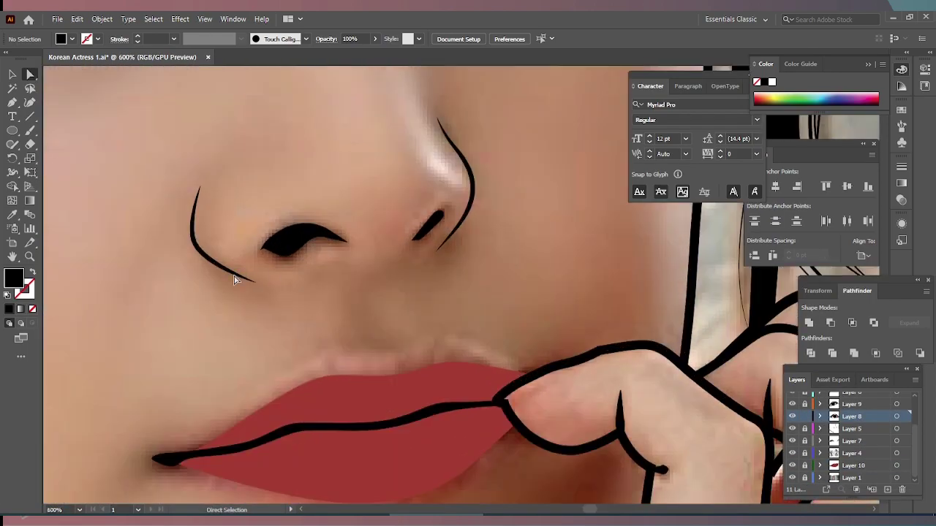
- On Layer 5, draw and refine a curve along the nostril's bottom edge
click(850, 430)
scroll(395, 283, up, 3)
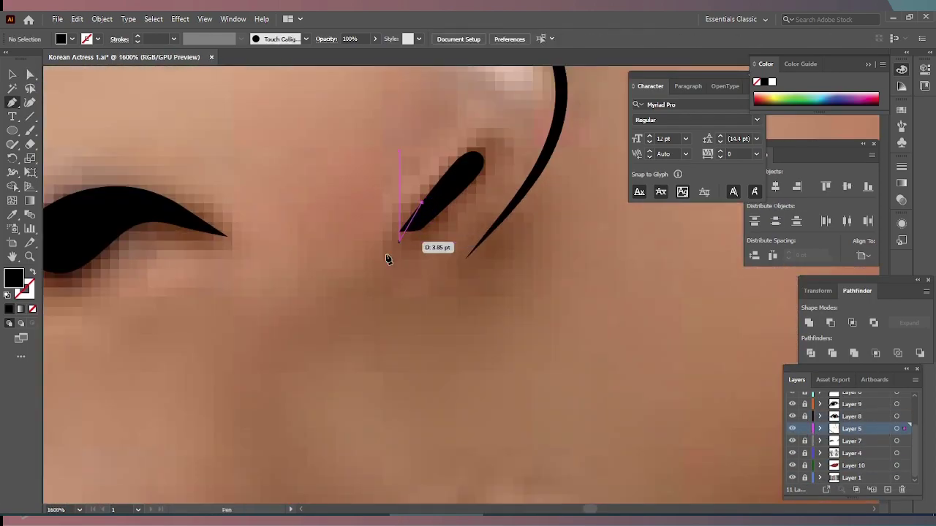
drag(387, 258, 251, 276)
scroll(251, 276, down, 3)
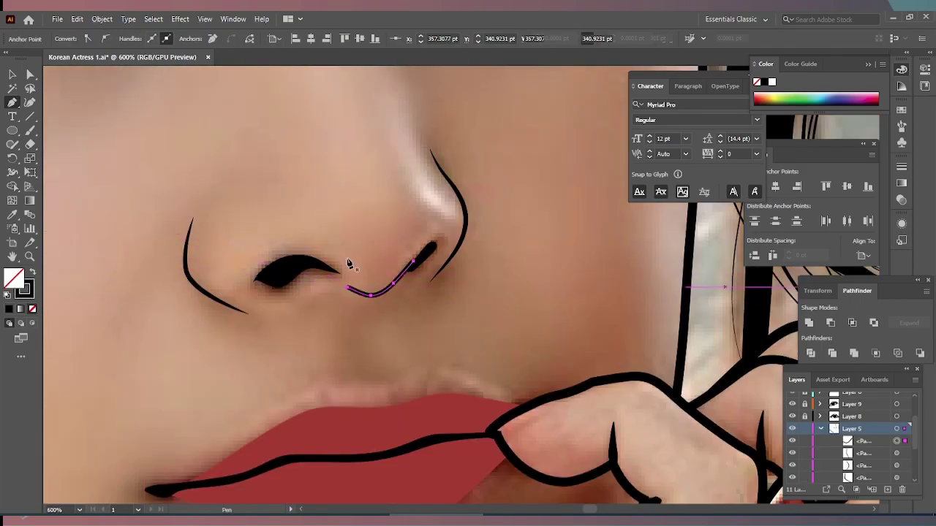
ctrl+click(209, 111)
scroll(432, 267, up, 2)
scroll(432, 267, up, 1)
click(428, 261)
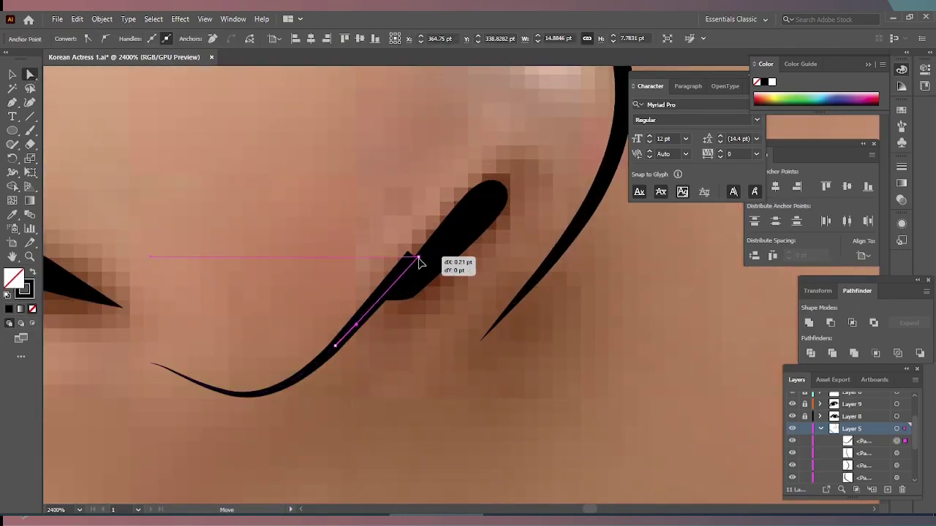
ctrl+click(395, 359)
scroll(395, 360, down, 3)
- Hide and reshow the photo template to check the line art, then review the nostril path
click(791, 478)
scroll(510, 333, down, 3)
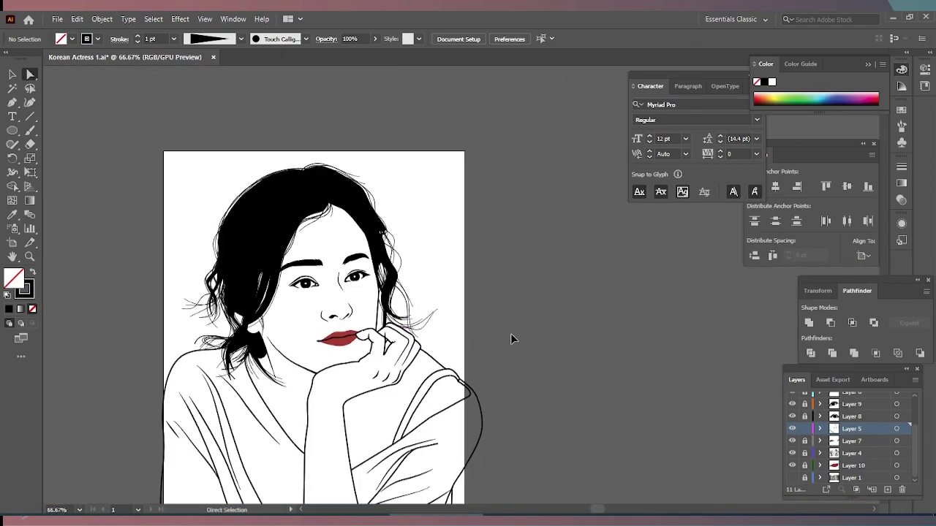
scroll(369, 371, up, 1)
click(791, 478)
scroll(271, 286, up, 2)
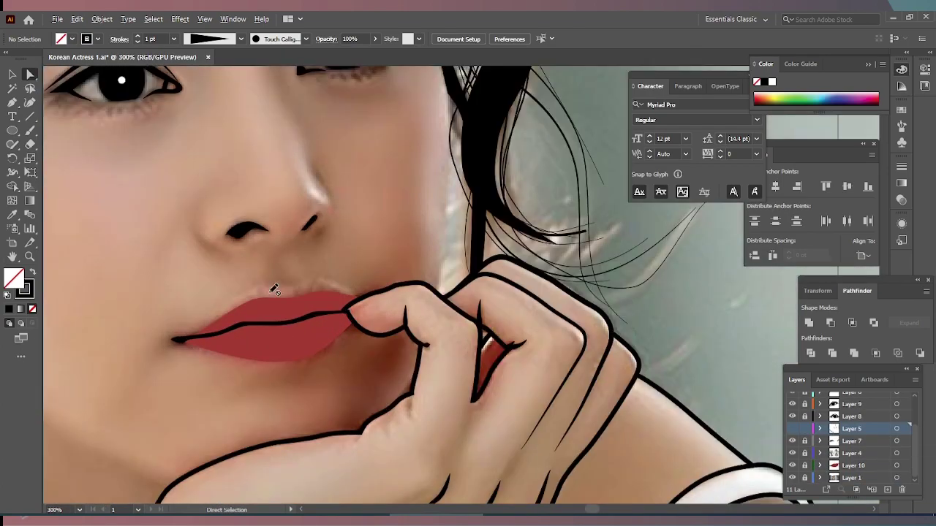
scroll(334, 217, up, 2)
click(334, 218)
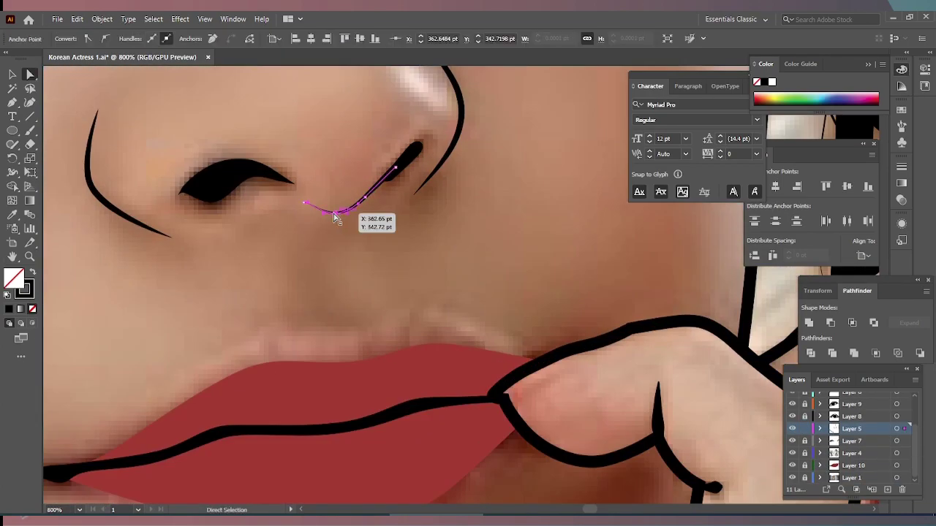
ctrl+click(348, 272)
scroll(348, 272, down, 3)
scroll(515, 296, down, 5)
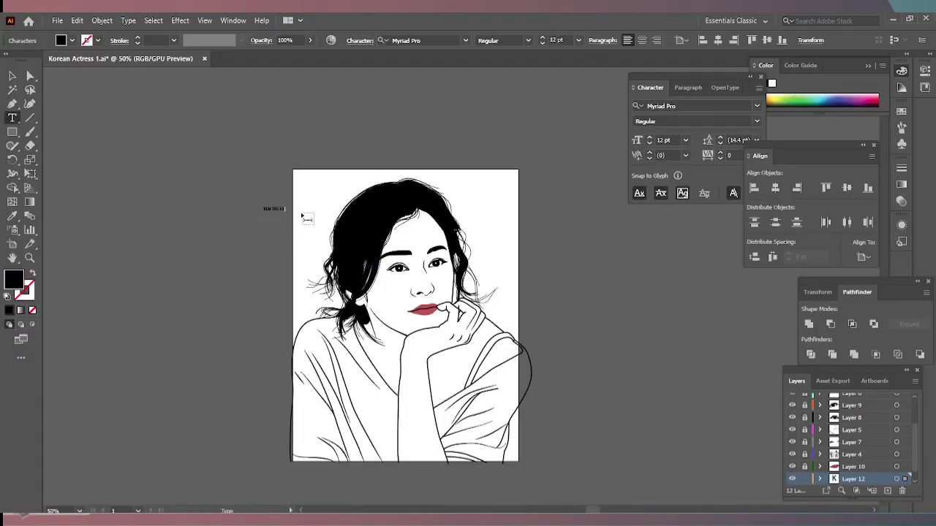
- Enlarge the KIM TAE-HEE title to span the artboard and position it across the lower portrait
click(30, 173)
drag(288, 211, 595, 336)
mouse_move(407, 230)
mouse_down()
mouse_move(407, 382)
mouse_move(404, 374)
mouse_up()
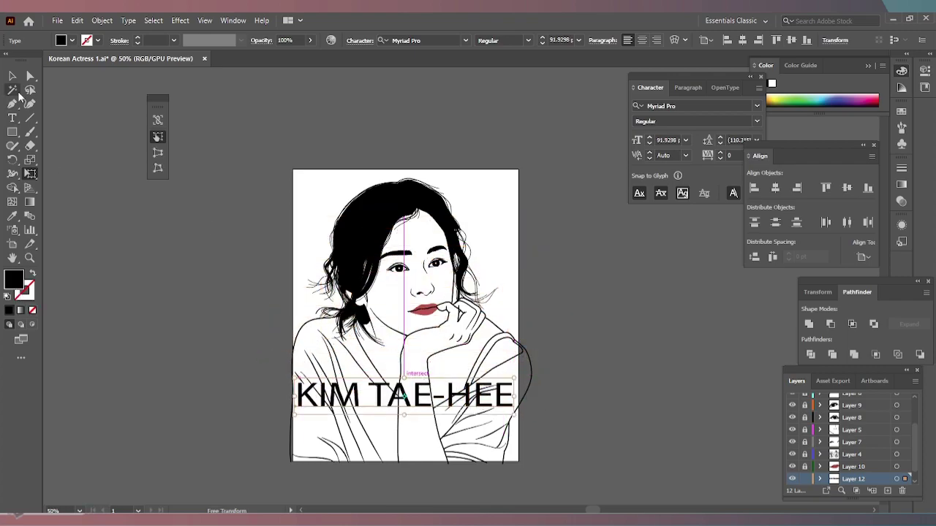
key(a)
mouse_move(486, 392)
mouse_down()
mouse_move(497, 495)
mouse_move(480, 183)
mouse_move(486, 439)
mouse_up()
drag(486, 438, 487, 406)
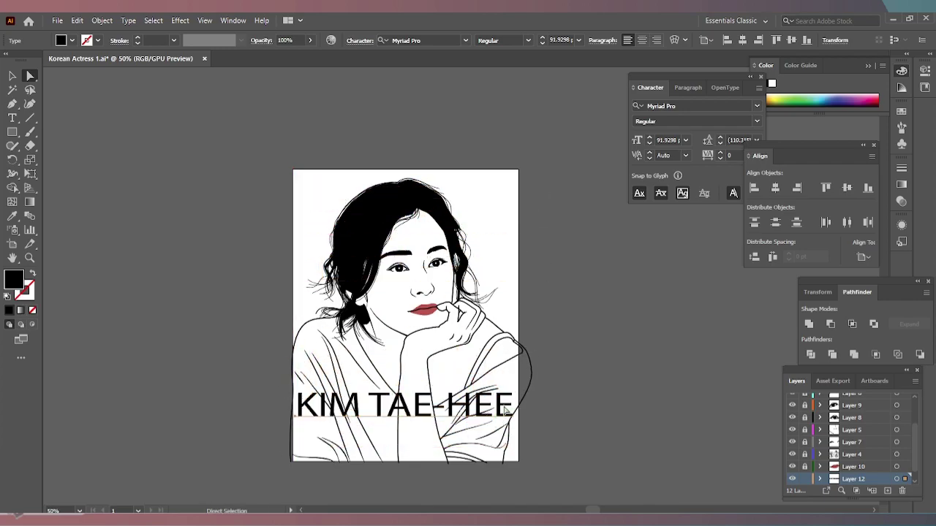
scroll(482, 407, down, 2)
scroll(479, 387, up, 1)
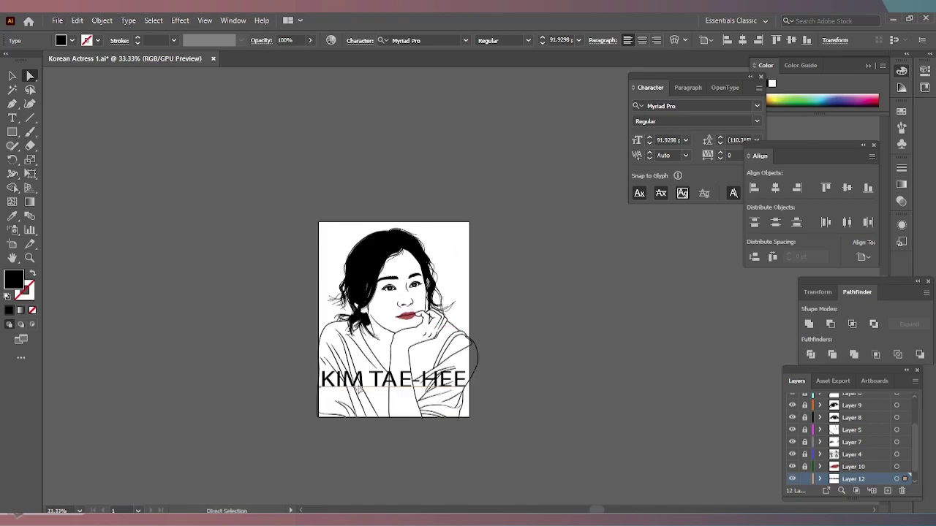
scroll(432, 389, up, 1)
scroll(432, 391, up, 1)
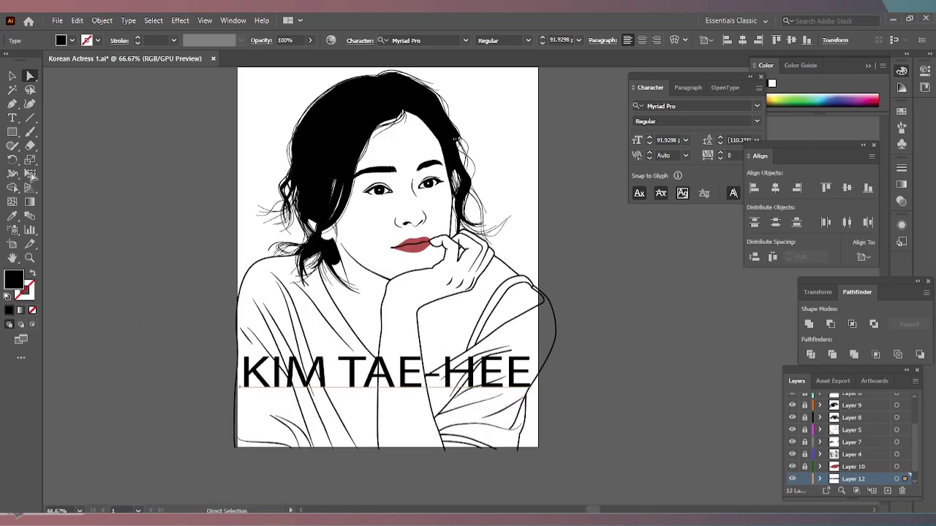
- Set all the title's characters to Myriad Pro Bold
click(388, 373)
key(ctrl+a)
click(504, 40)
click(497, 117)
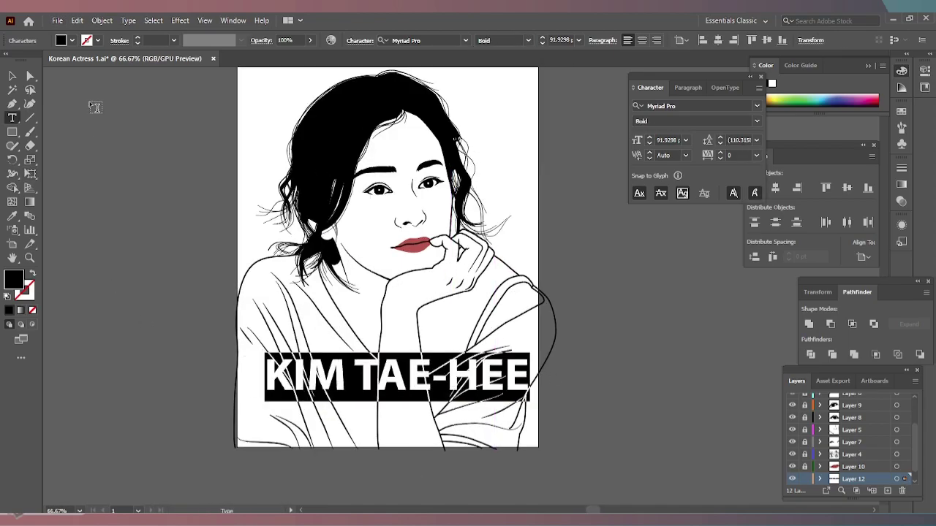
key(Escape)
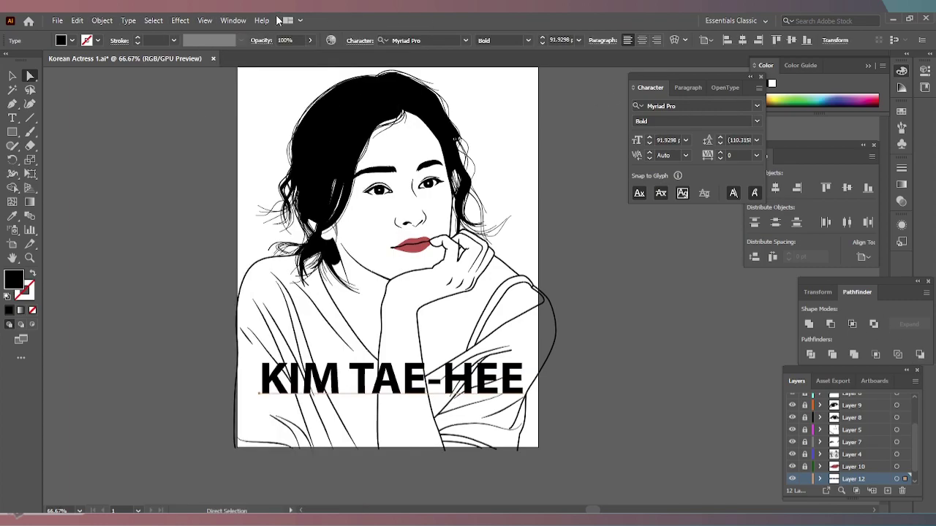
- Give the title the Color blend mode in Transparency and add Layer 13
click(233, 19)
scroll(292, 292, down, 3)
click(295, 171)
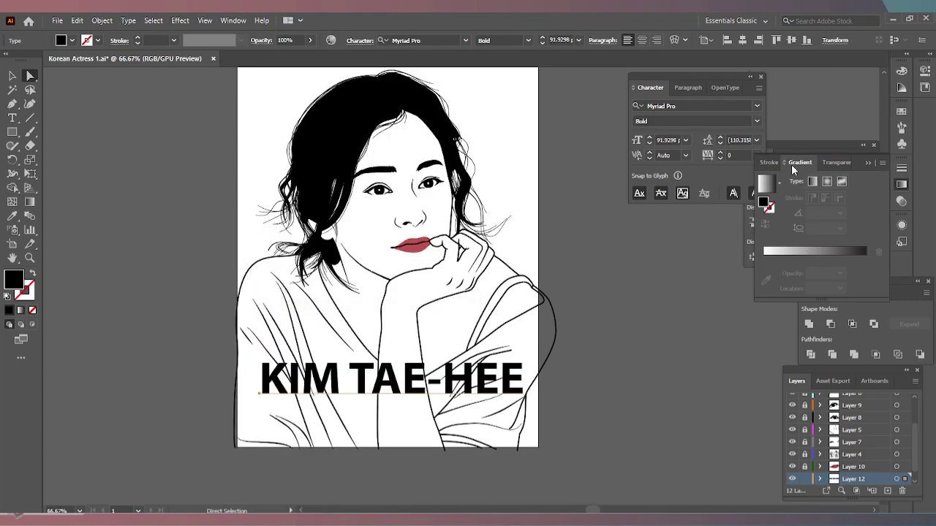
click(825, 163)
click(782, 181)
click(778, 389)
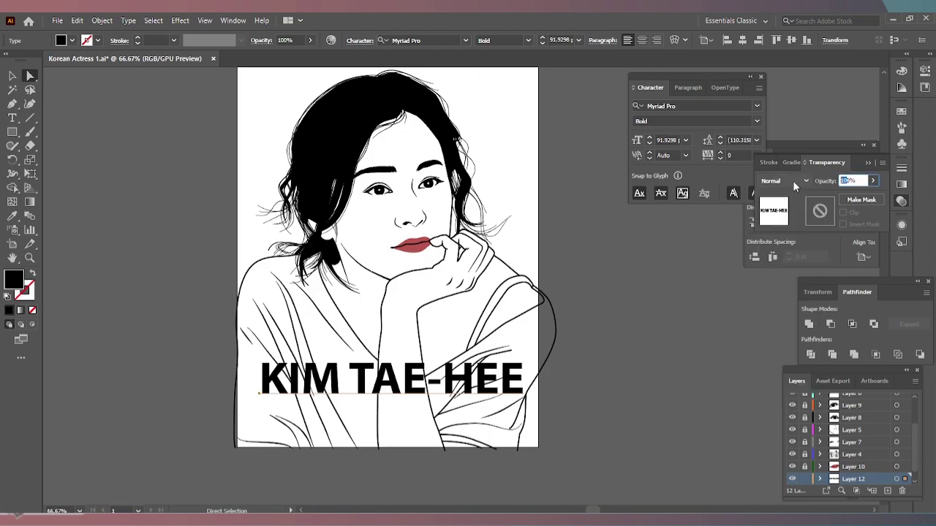
click(431, 312)
scroll(616, 294, up, 1)
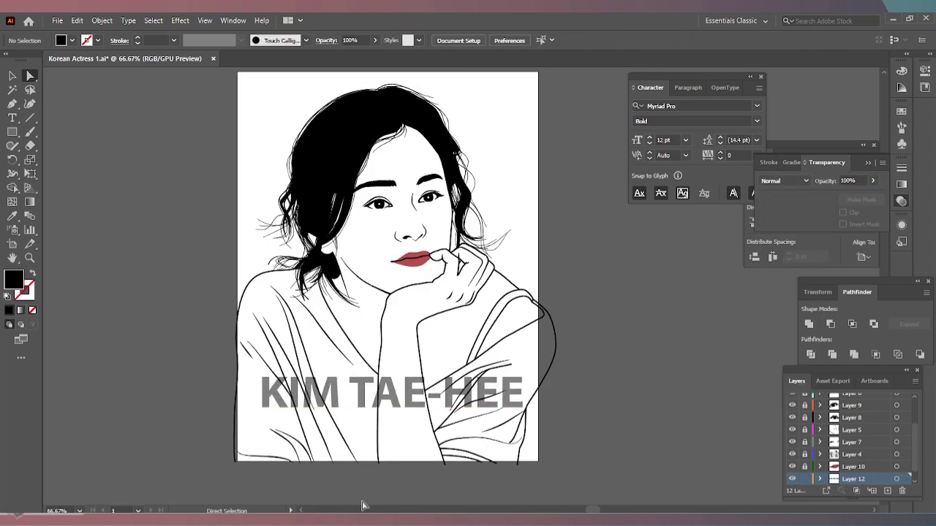
click(887, 490)
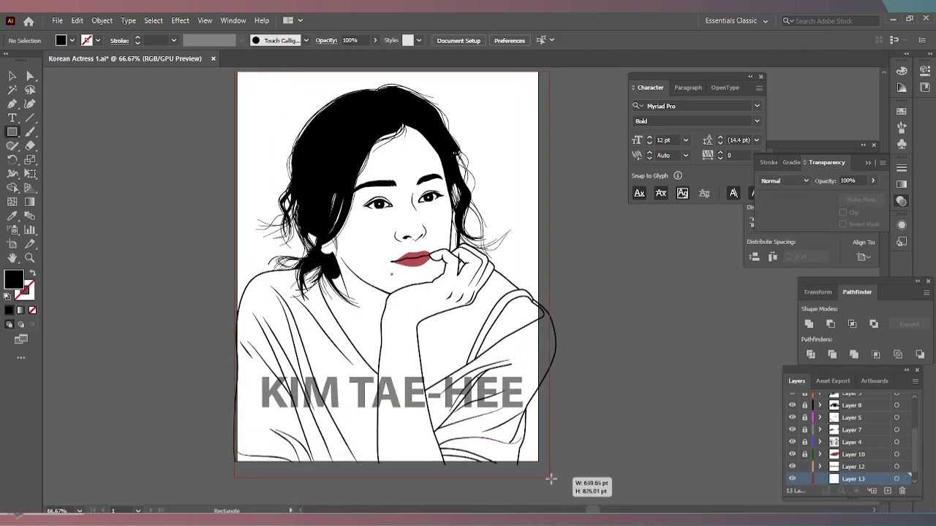
- Draw a full-artboard rectangle filled with light grey e0e0e0
drag(550, 479, 550, 479)
double_click(13, 278)
click(800, 180)
double_click(13, 279)
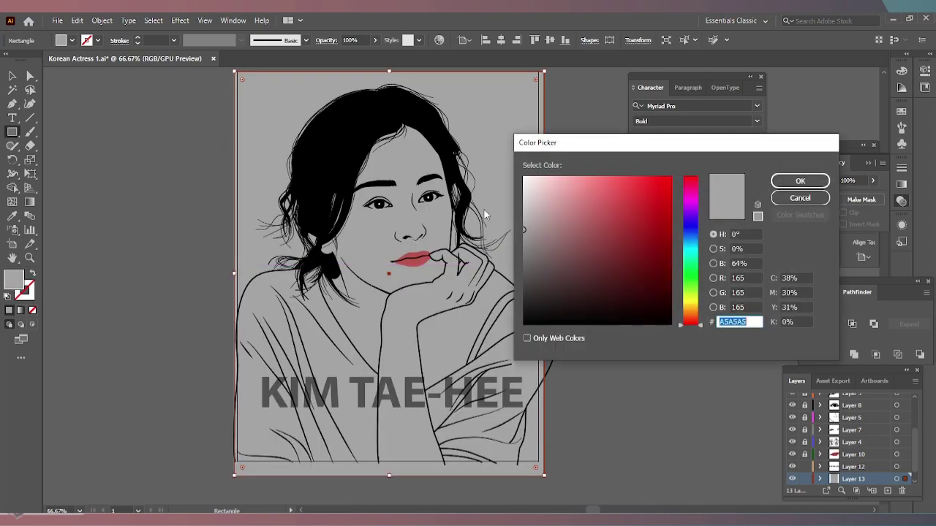
text(e0e0e0)
key(Return)
key(a)
key(ctrl+shift+a)
- Switch the Layer 13 rectangle's fill to a gradient
click(906, 479)
double_click(13, 278)
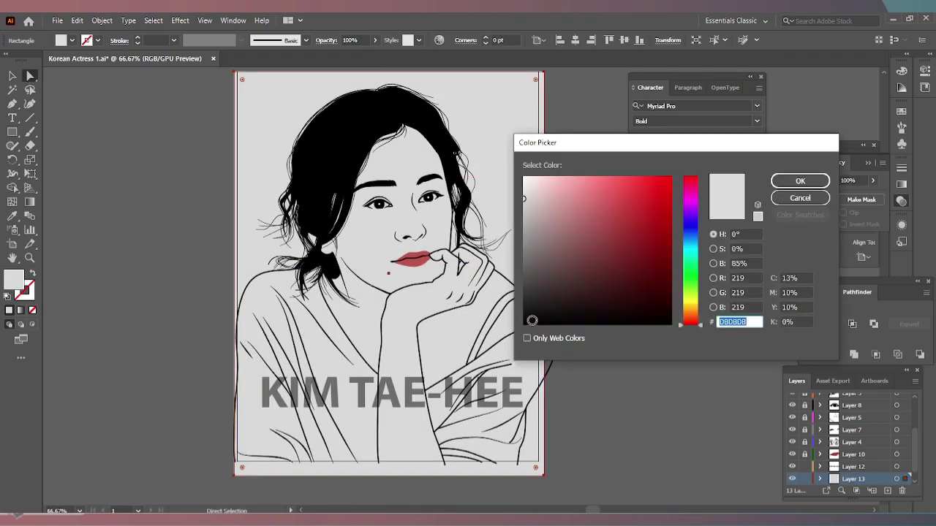
key(Return)
click(29, 202)
click(906, 472)
key(period)
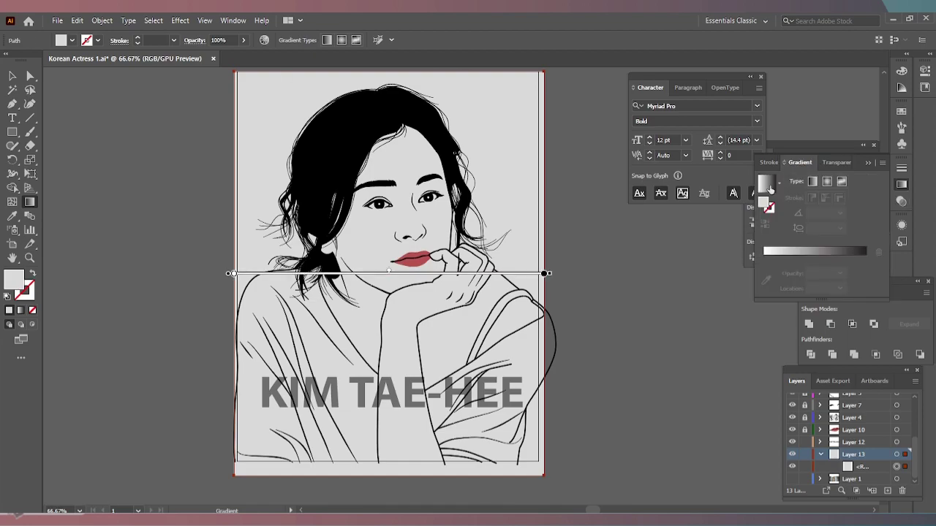
key(i)
- Set the gradient stops to white and light grey, with the end stop at 100%
click(413, 257)
key(ctrl+z)
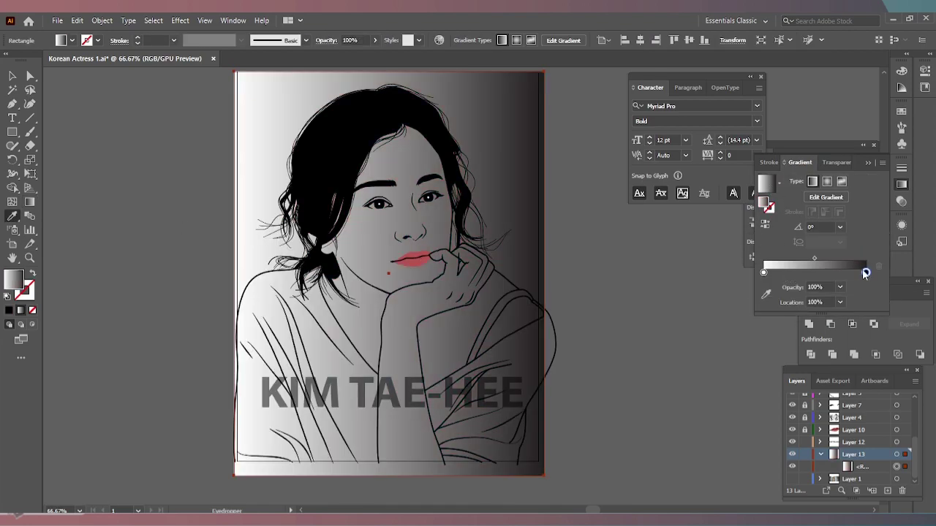
double_click(13, 279)
key(Return)
click(373, 268)
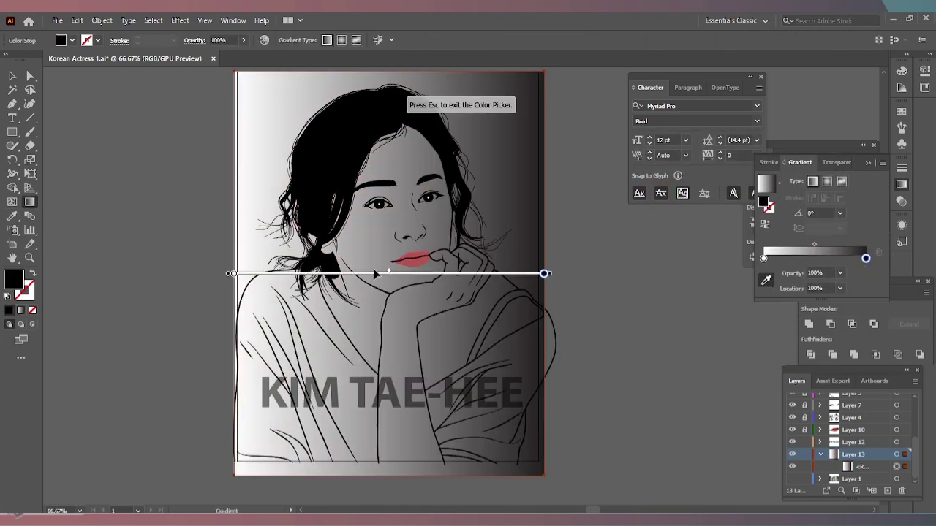
double_click(841, 258)
key(Return)
drag(840, 259, 861, 263)
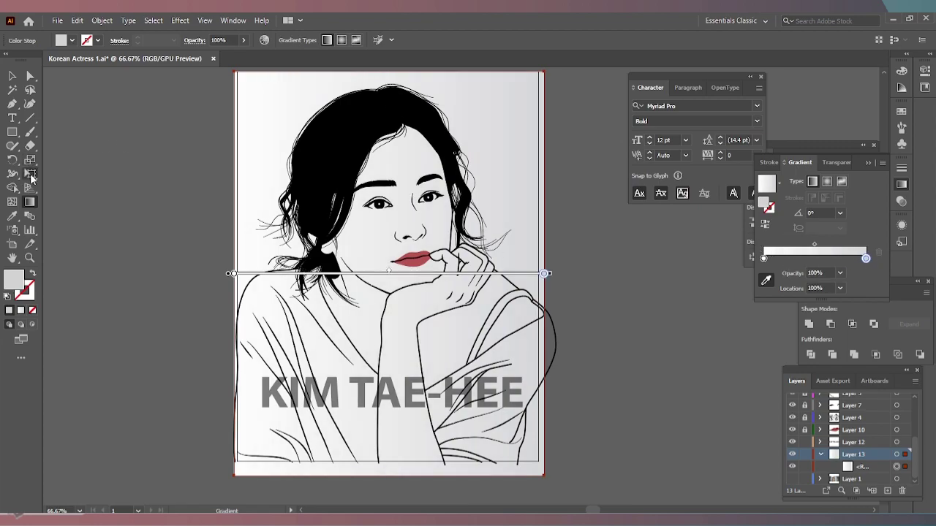